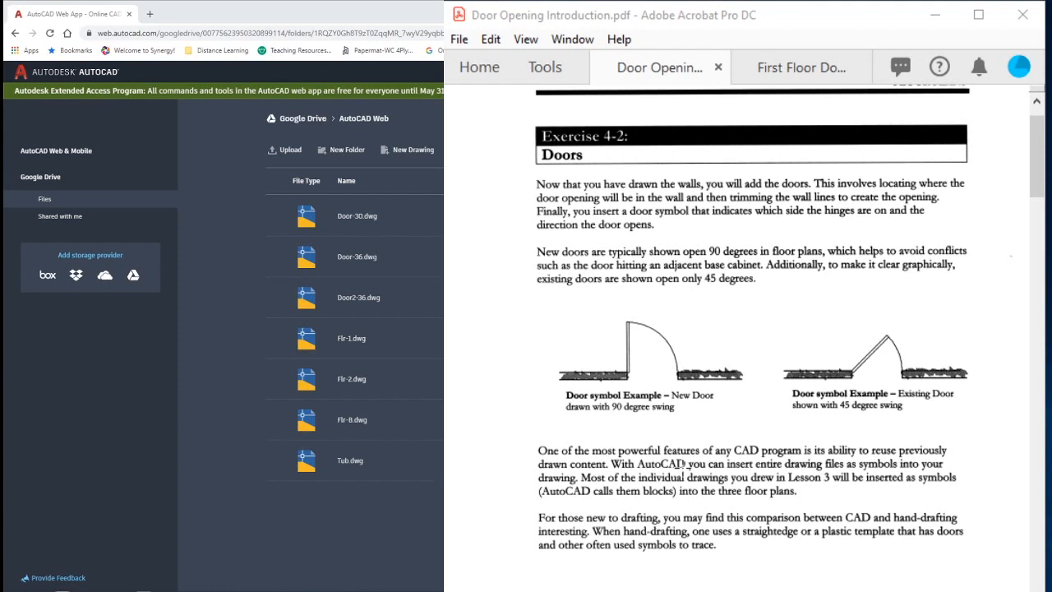
Step: Examine the new-door 90-degree and existing-door 45-degree symbol examples in the Exercise 4-2 Doors PDF
{"action": "left_click_drag", "start_coordinate": [526, 294], "coordinate": [1005, 427]}
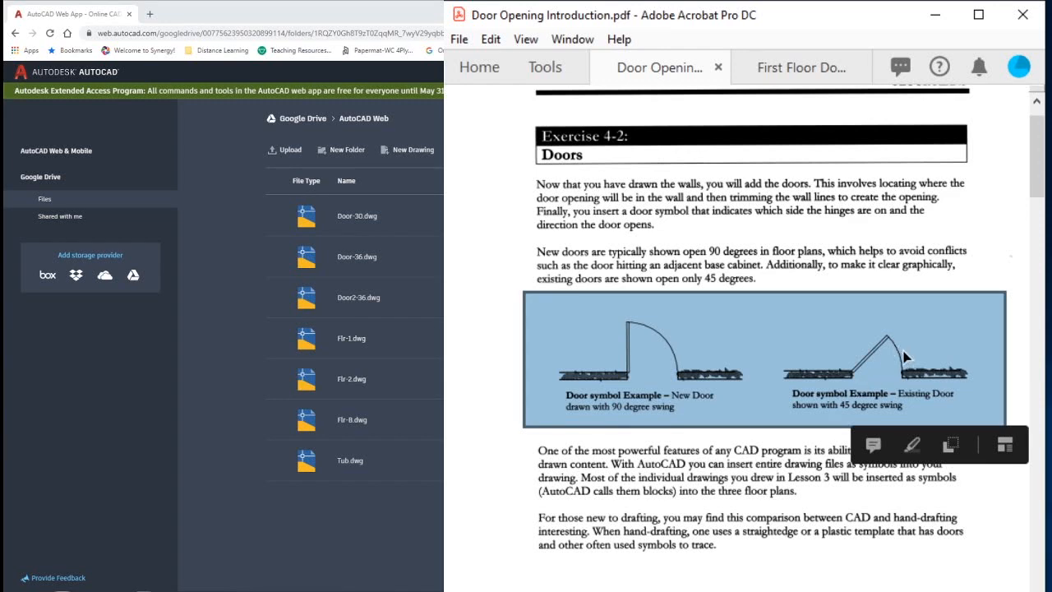
{"action": "left_click", "coordinate": [714, 506]}
{"action": "left_click", "coordinate": [718, 502]}
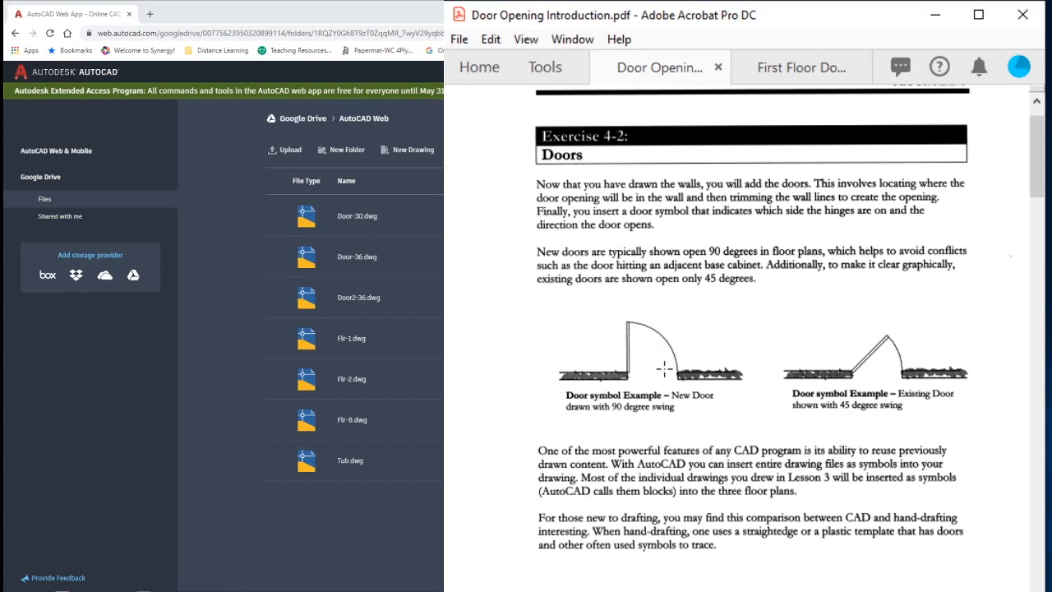
{"action": "left_click_drag", "start_coordinate": [628, 372], "coordinate": [678, 378]}
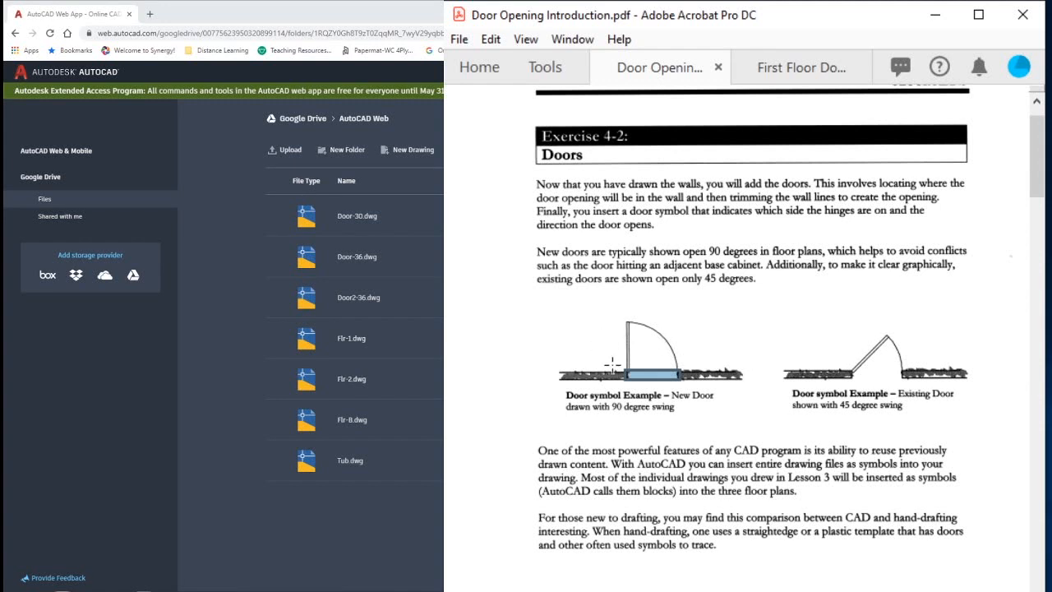
{"action": "left_click_drag", "start_coordinate": [620, 315], "coordinate": [645, 392]}
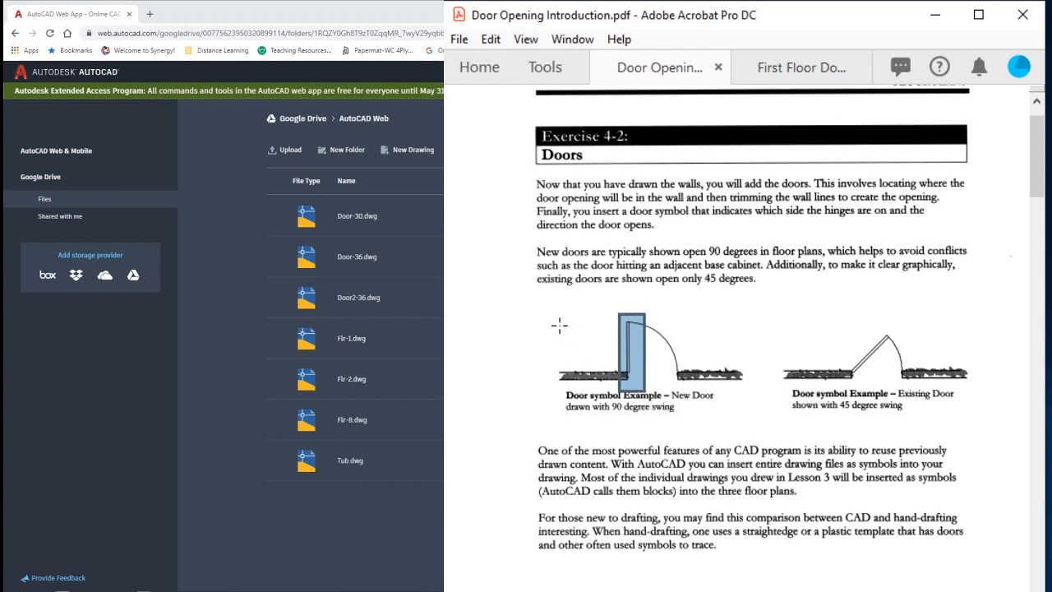
{"action": "left_click_drag", "start_coordinate": [559, 325], "coordinate": [631, 373]}
{"action": "left_click", "coordinate": [591, 403]}
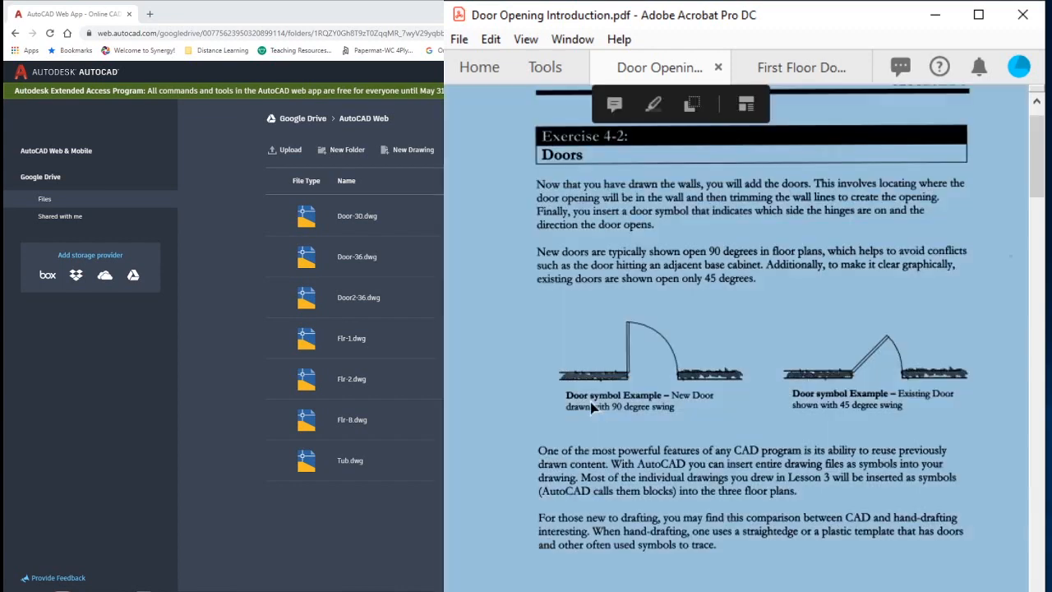
{"action": "left_click", "coordinate": [579, 348]}
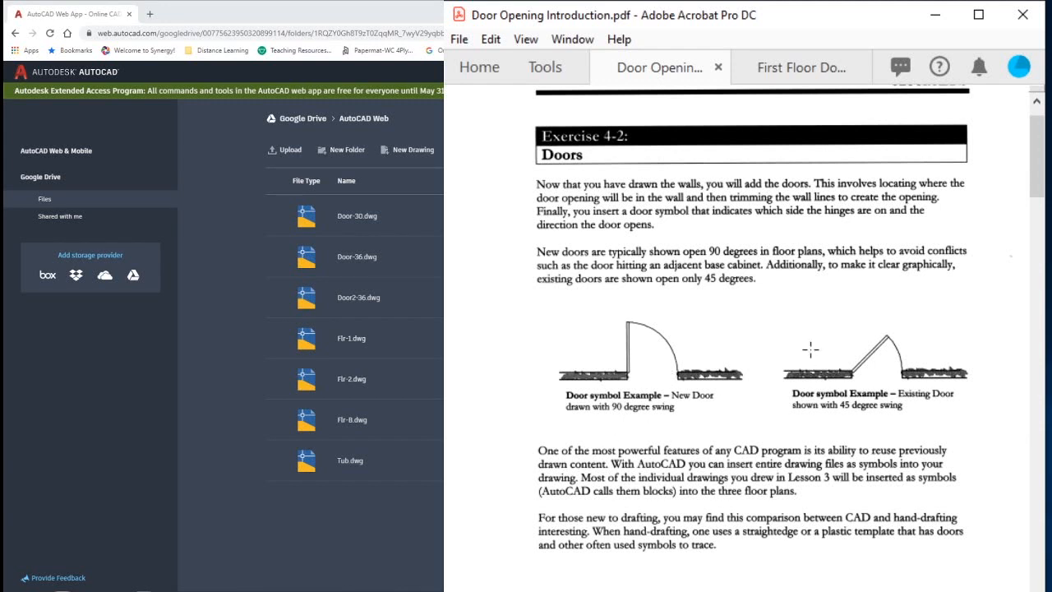
{"action": "mouse_move", "coordinate": [802, 326]}
{"action": "left_mouse_down"}
{"action": "mouse_move", "coordinate": [861, 365]}
{"action": "mouse_move", "coordinate": [901, 358]}
{"action": "mouse_move", "coordinate": [914, 372]}
{"action": "left_mouse_up"}
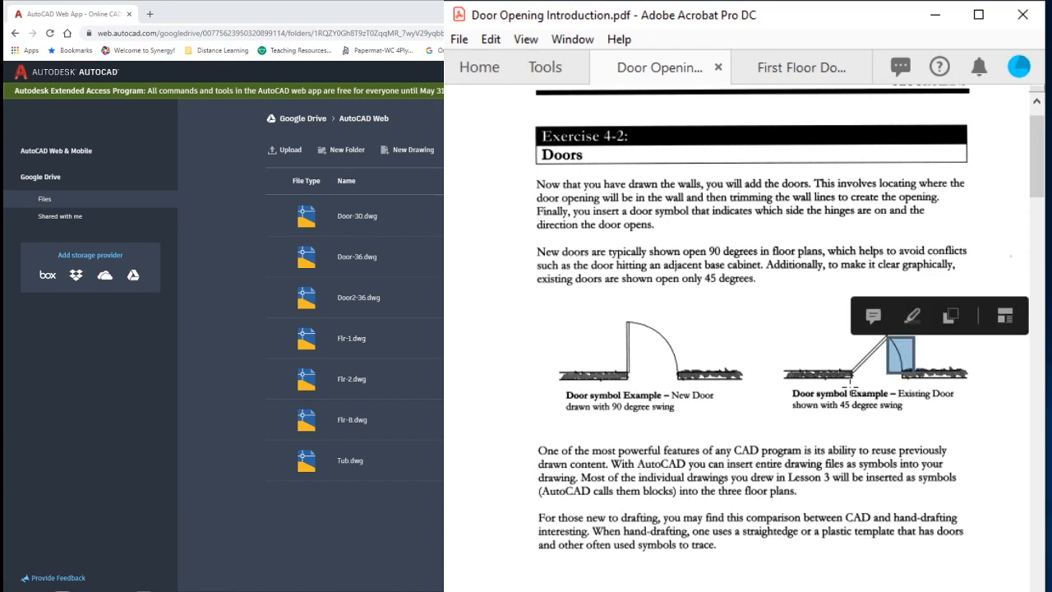
{"action": "left_click", "coordinate": [764, 428]}
{"action": "left_click", "coordinate": [765, 416]}
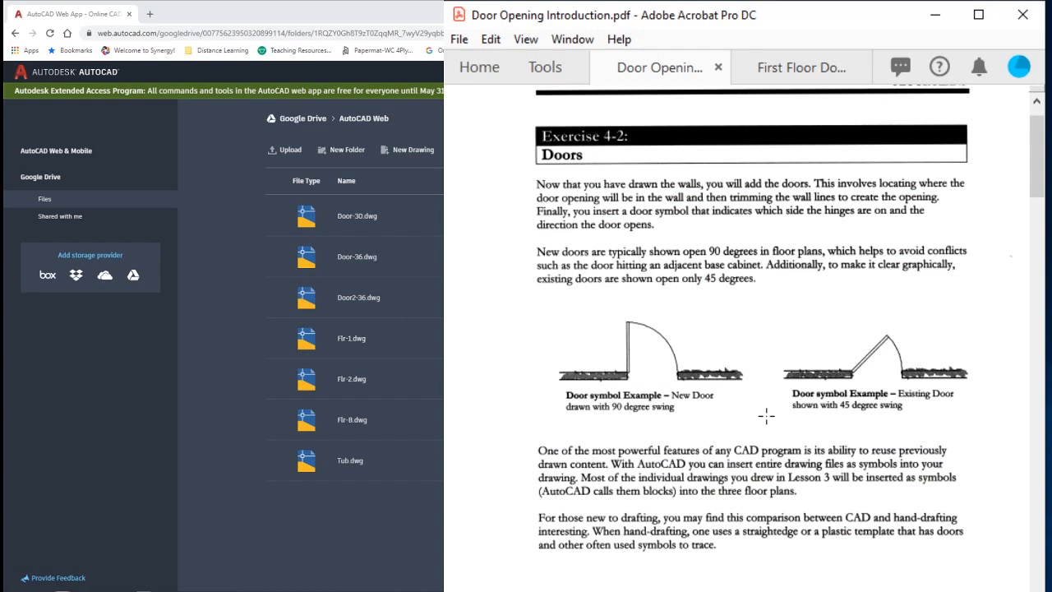
Step: Examine the hand drafting template illustration on the following PDF page, including its door shapes and caption
{"action": "scroll", "coordinate": [681, 404], "scroll_direction": "down", "scroll_amount": 3}
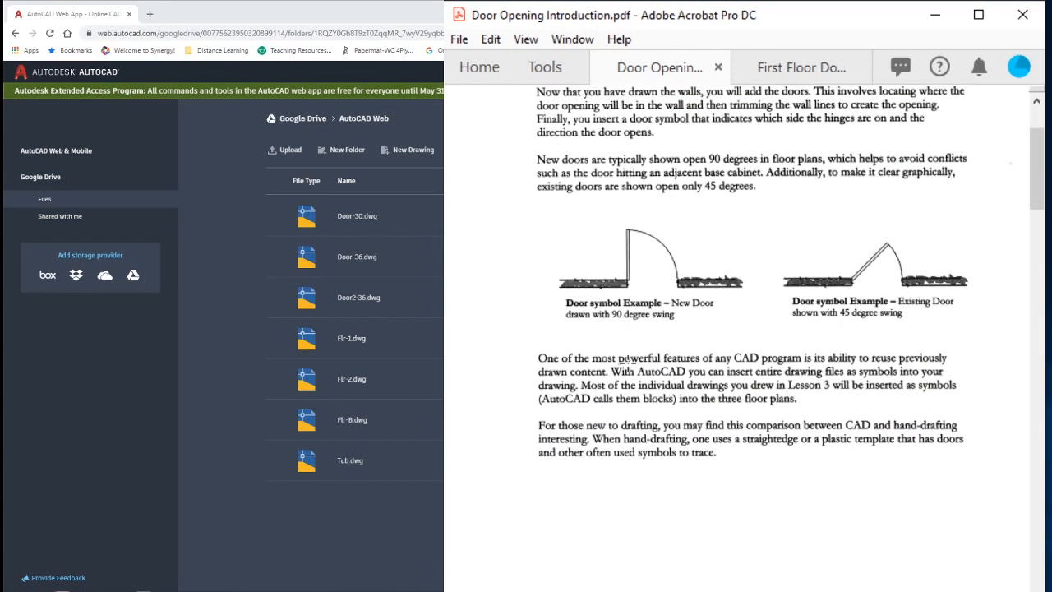
{"action": "scroll", "coordinate": [628, 361], "scroll_direction": "up", "scroll_amount": 2}
{"action": "scroll", "coordinate": [628, 362], "scroll_direction": "up", "scroll_amount": 1}
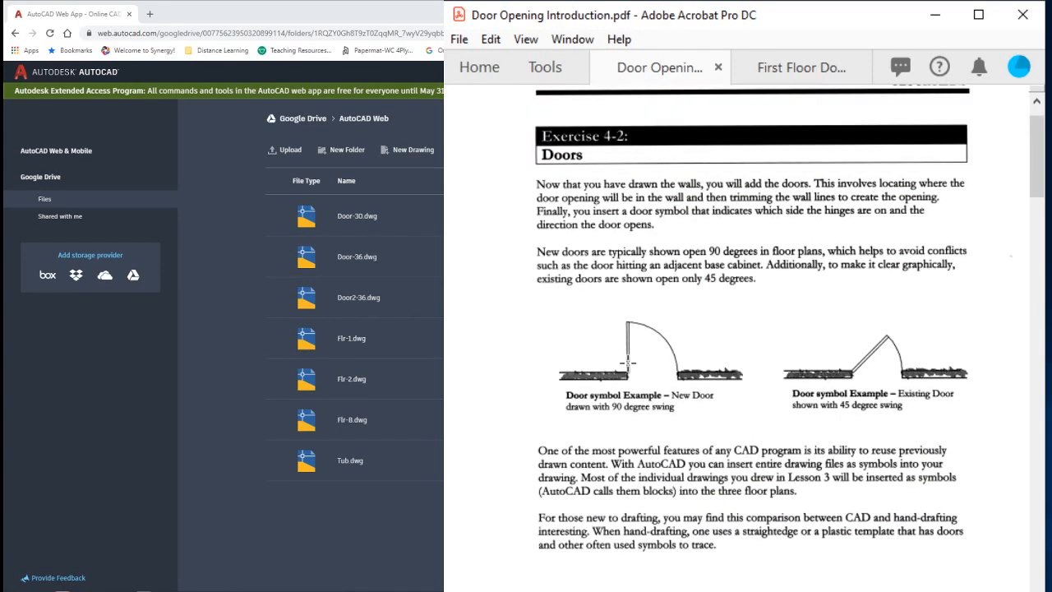
{"action": "scroll", "coordinate": [628, 361], "scroll_direction": "down", "scroll_amount": 5}
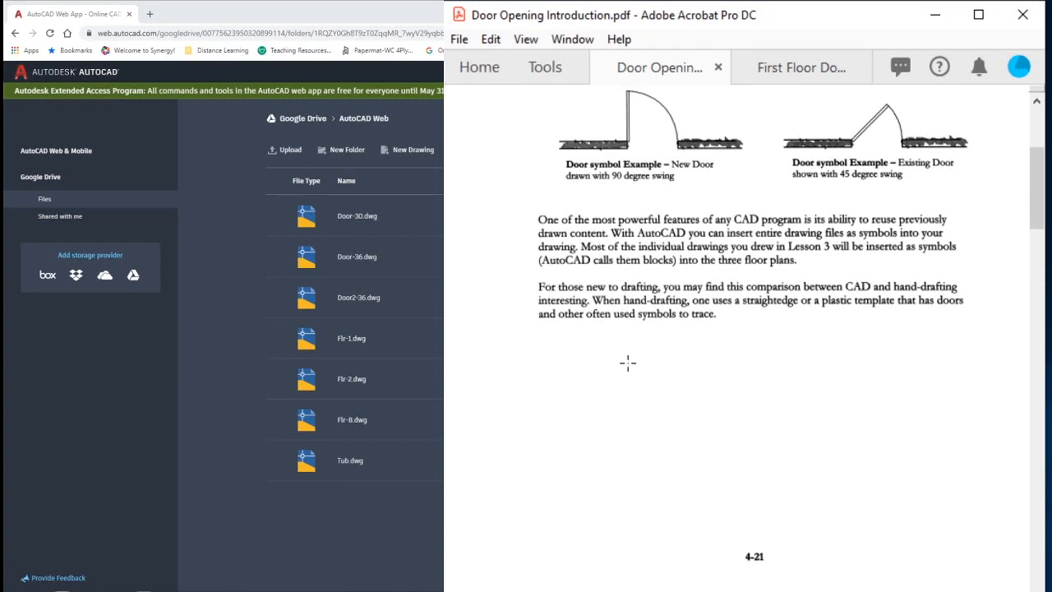
{"action": "scroll", "coordinate": [628, 361], "scroll_direction": "down", "scroll_amount": 9}
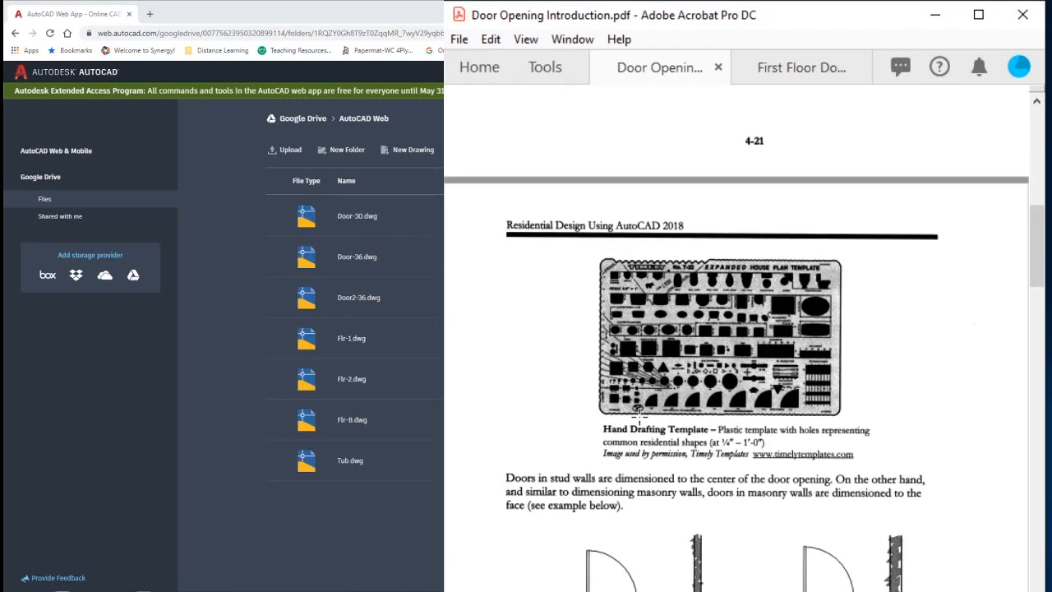
{"action": "left_click_drag", "start_coordinate": [640, 412], "coordinate": [813, 383]}
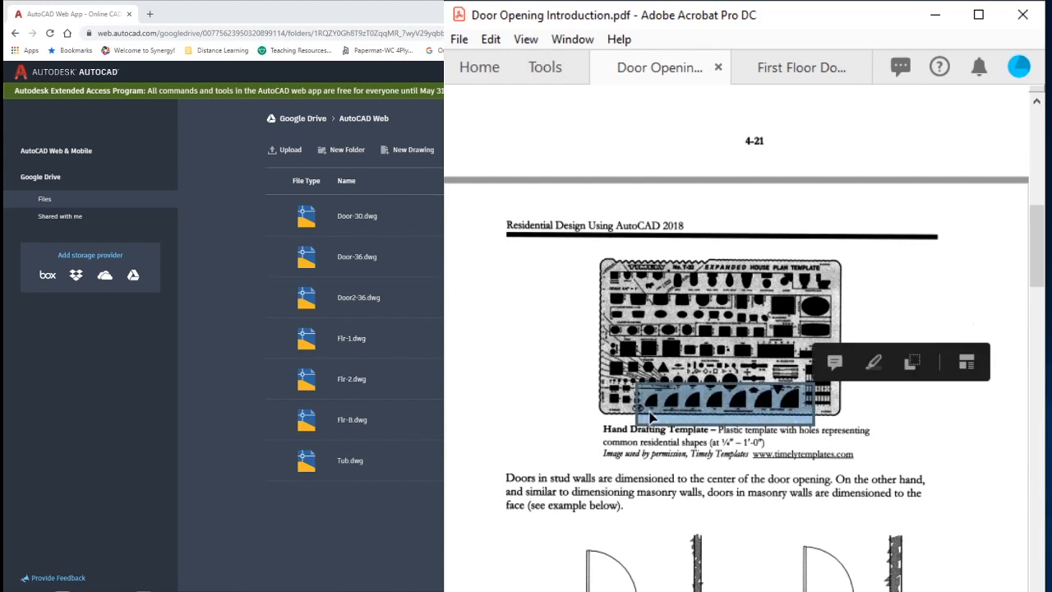
{"action": "left_click", "coordinate": [587, 410]}
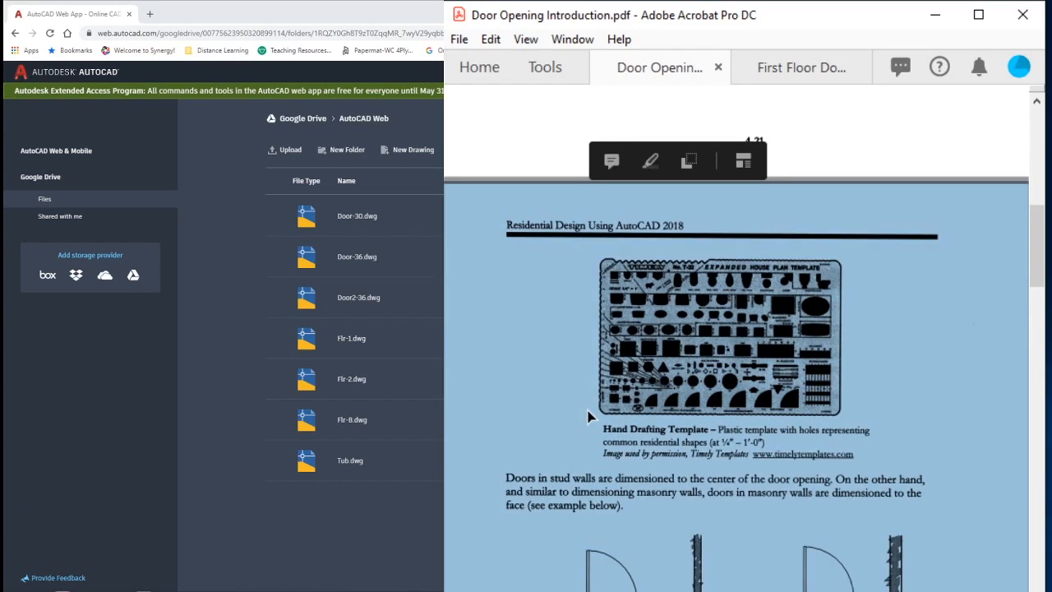
{"action": "left_click", "coordinate": [553, 411]}
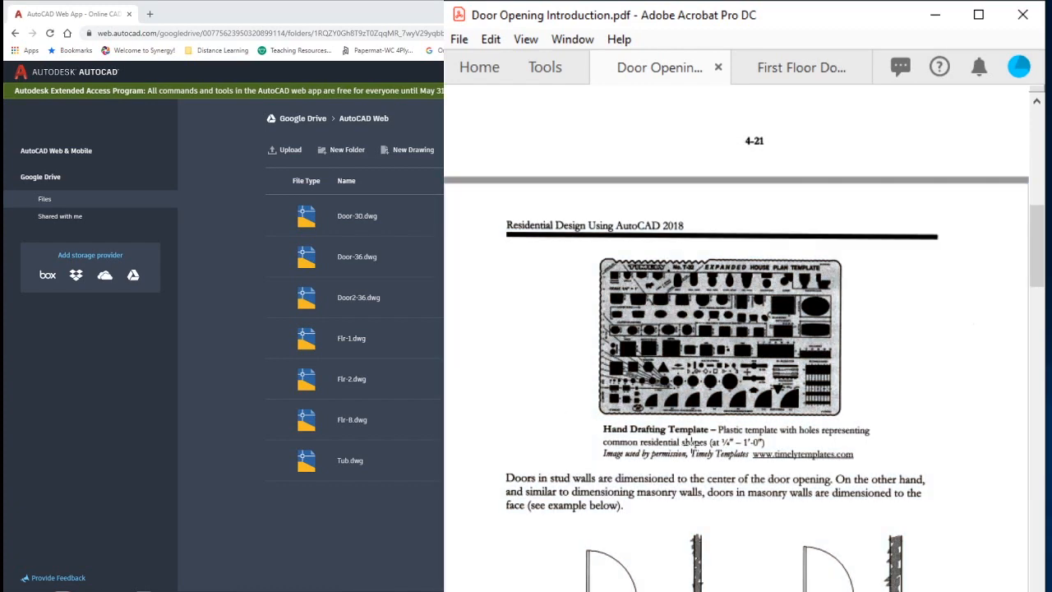
{"action": "left_click_drag", "start_coordinate": [593, 435], "coordinate": [875, 478]}
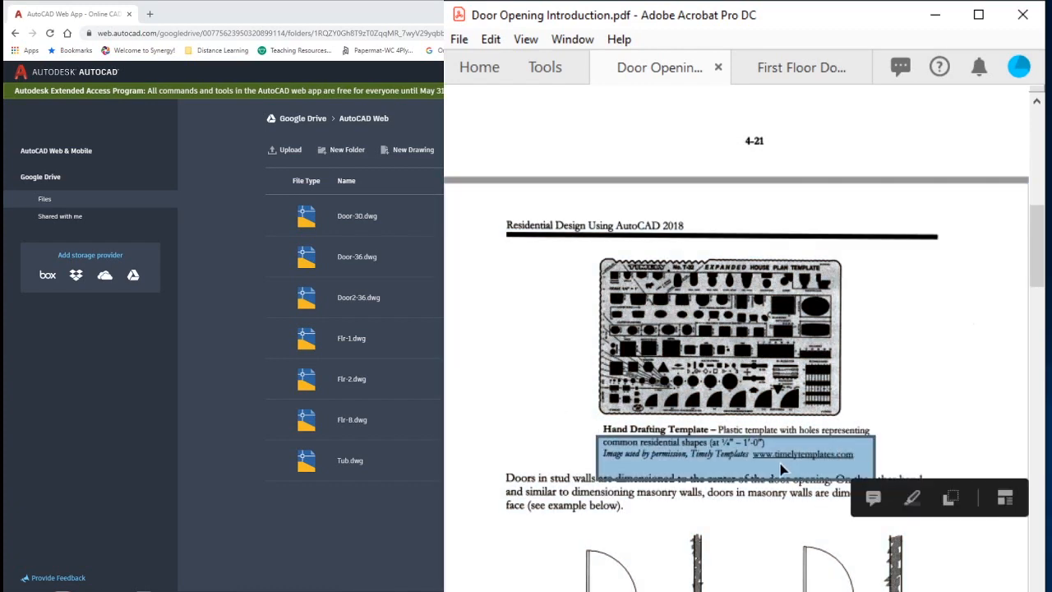
{"action": "left_click", "coordinate": [567, 440]}
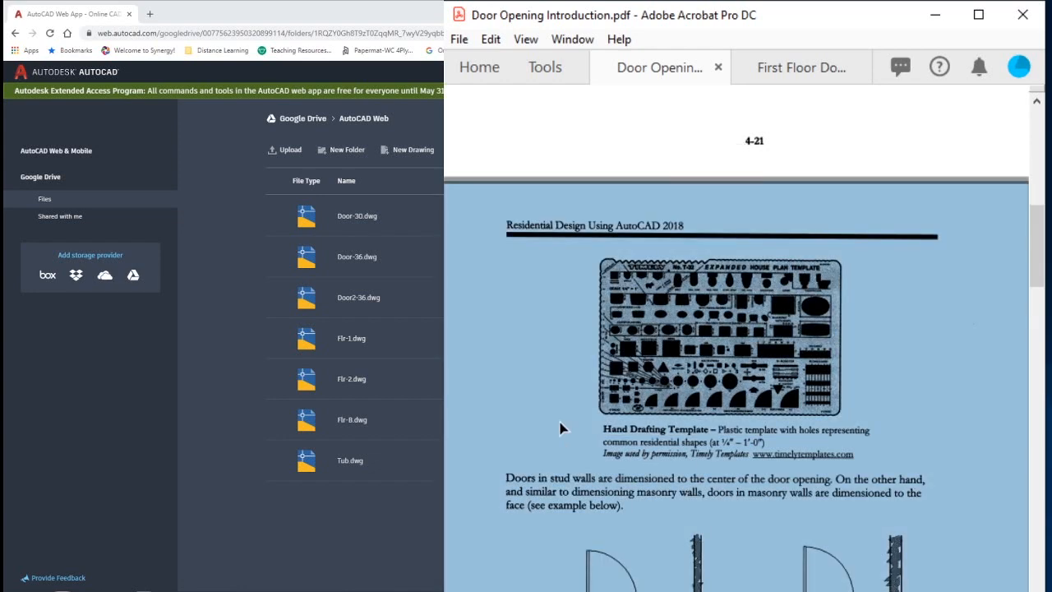
{"action": "left_click", "coordinate": [556, 416]}
Step: Study the two door dimension examples, comparing dimensioning to the opening's center with dimensioning the opening size and location
{"action": "scroll", "coordinate": [556, 417], "scroll_direction": "down", "scroll_amount": 3}
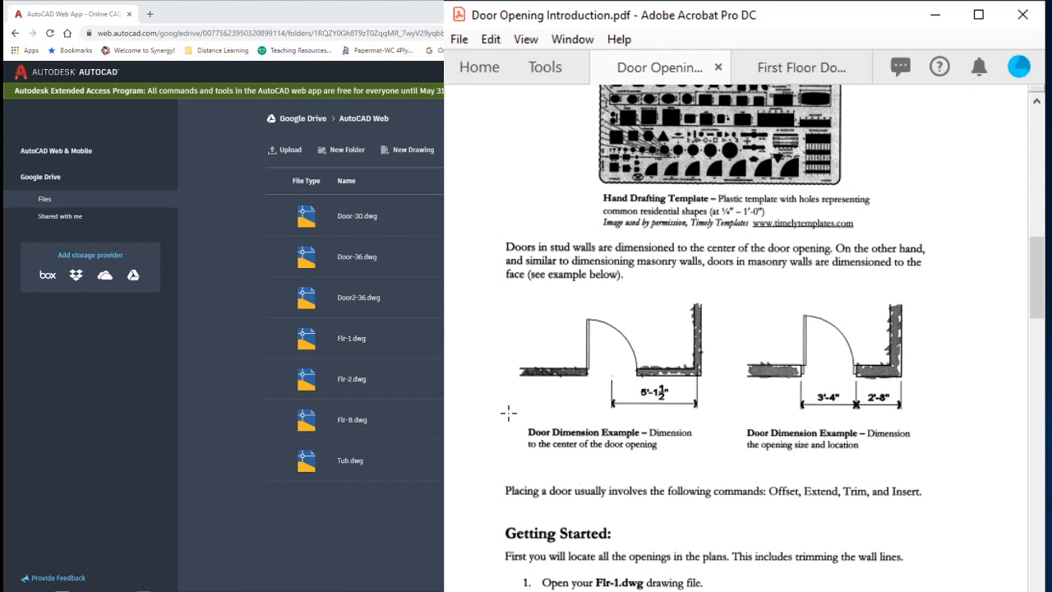
{"action": "left_click_drag", "start_coordinate": [733, 463], "coordinate": [930, 276]}
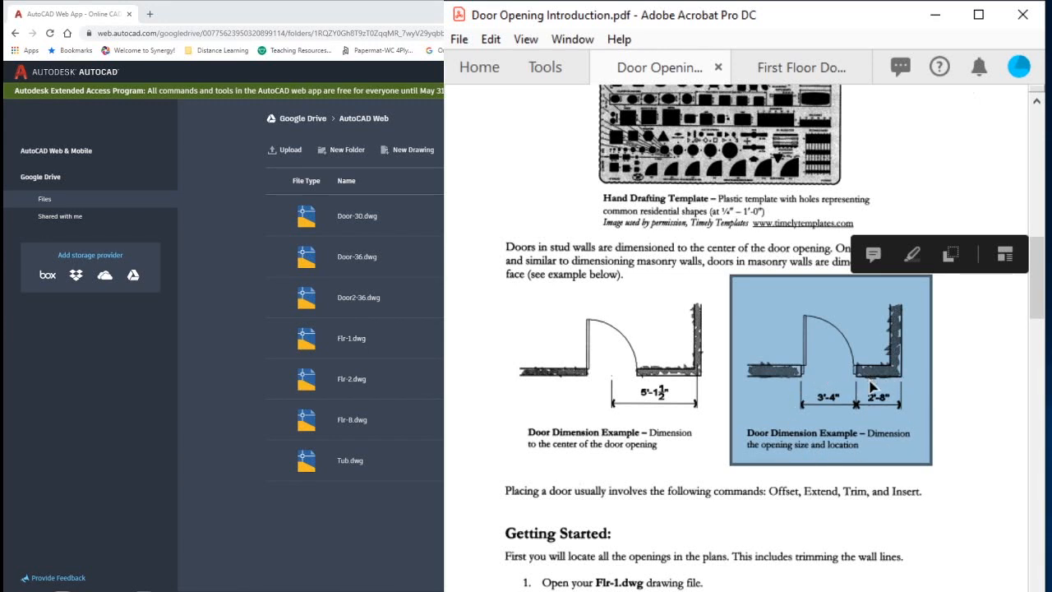
{"action": "left_click_drag", "start_coordinate": [495, 291], "coordinate": [718, 436]}
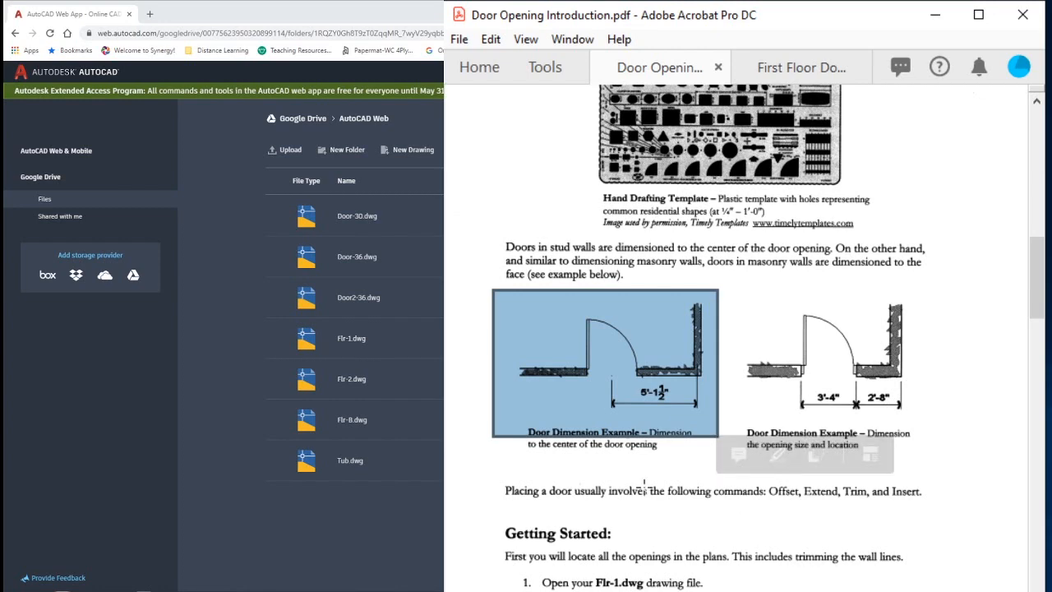
{"action": "left_click", "coordinate": [616, 459]}
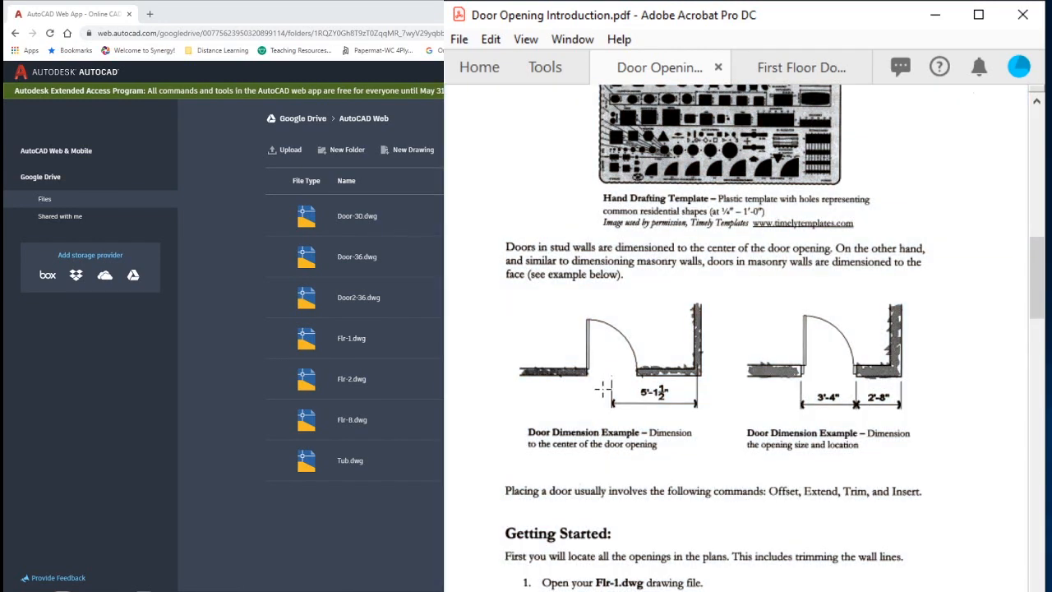
{"action": "left_click_drag", "start_coordinate": [583, 366], "coordinate": [645, 388]}
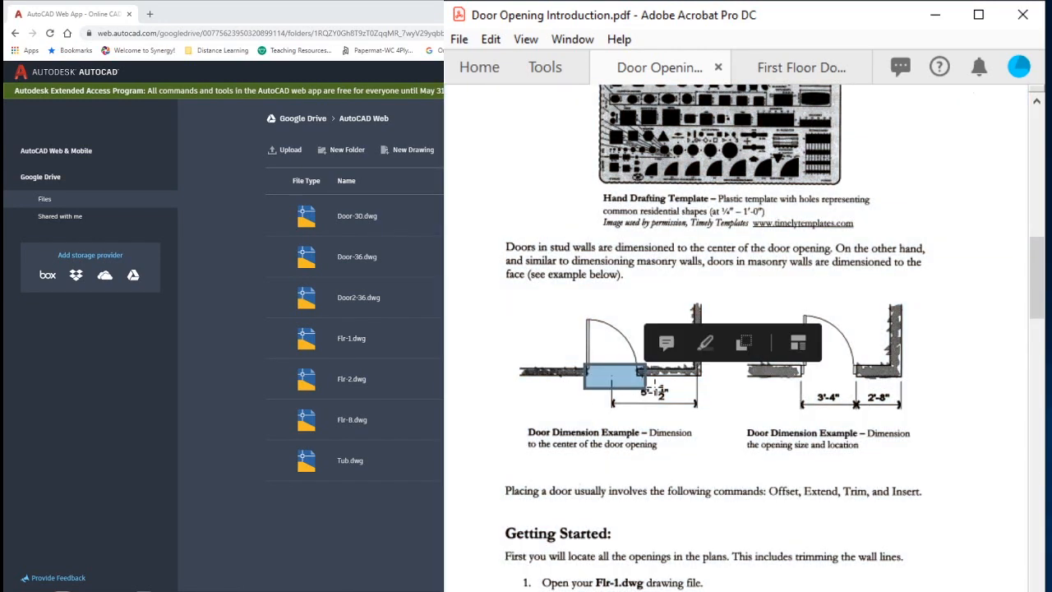
{"action": "left_click", "coordinate": [501, 437]}
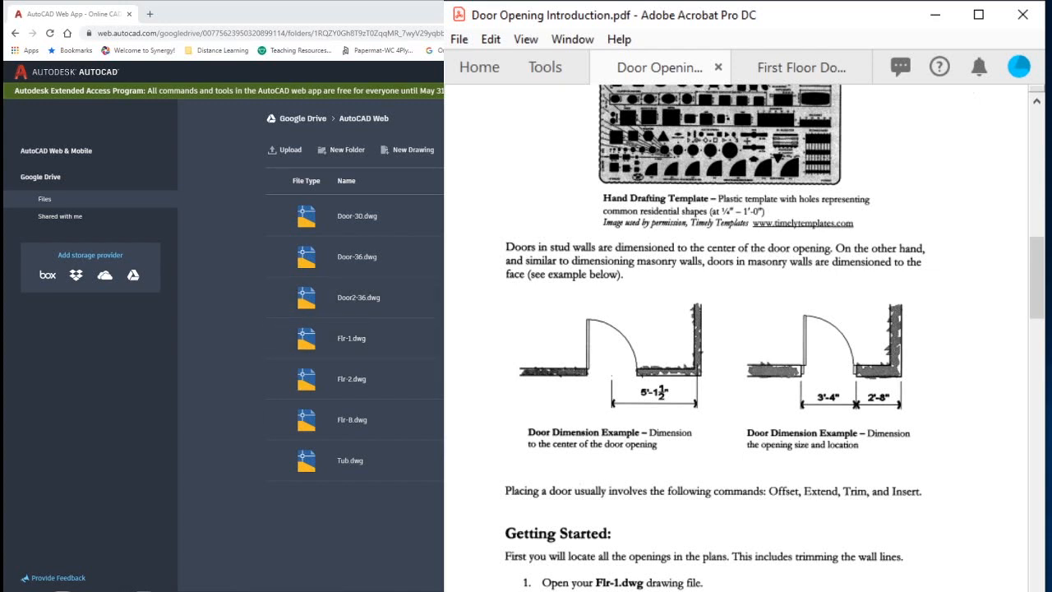
Step: Switch to the AutoCAD web app, open Flr-1.dwg, and find Figure 4-2.1 in the door exercise PDF
{"action": "left_click", "coordinate": [361, 447]}
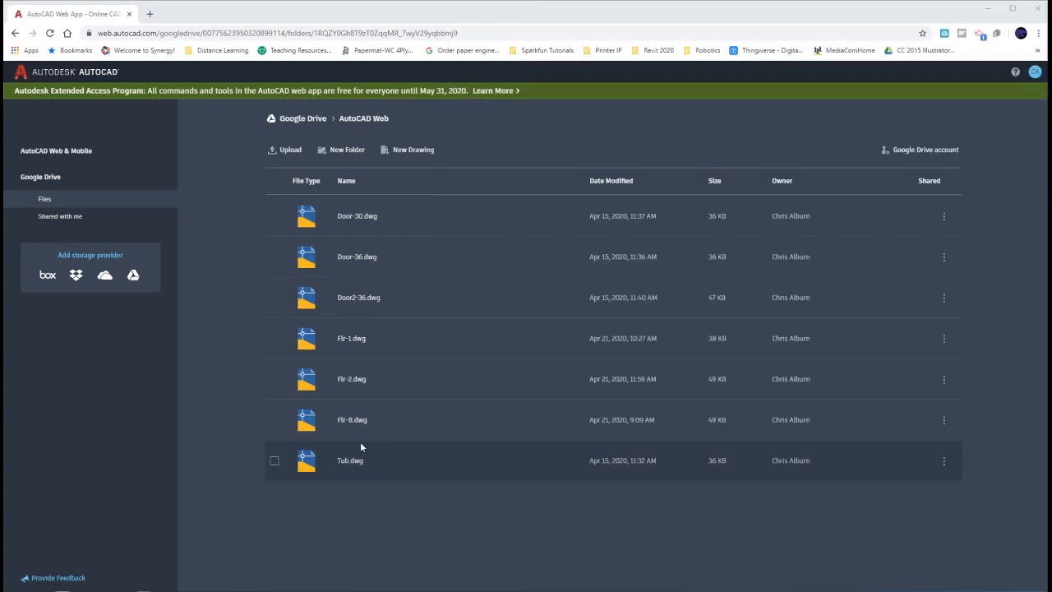
{"action": "left_click", "coordinate": [356, 341]}
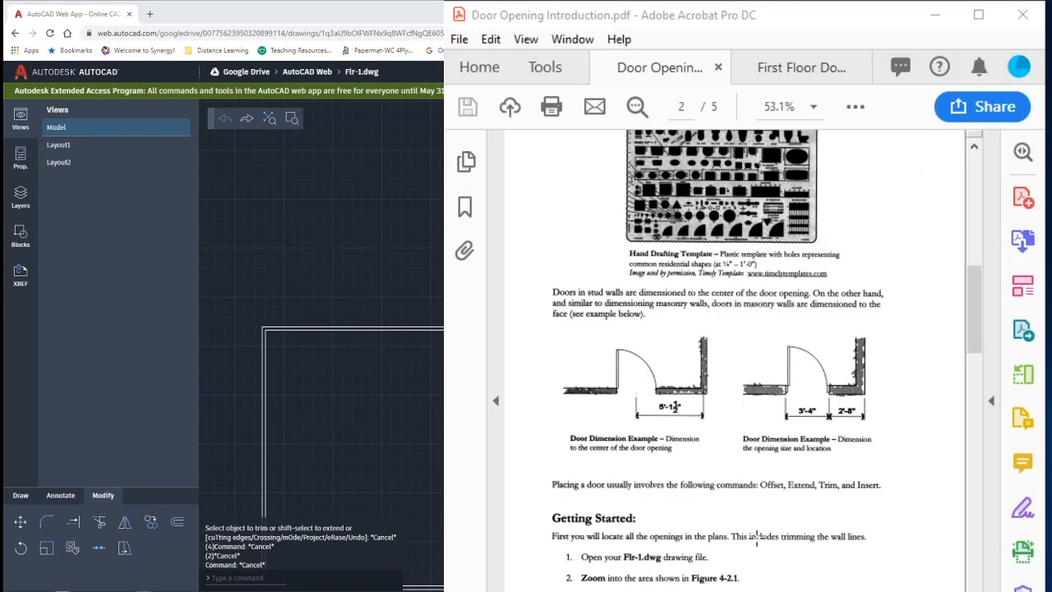
{"action": "scroll", "coordinate": [646, 567], "scroll_direction": "down", "scroll_amount": 1}
{"action": "scroll", "coordinate": [645, 567], "scroll_direction": "down", "scroll_amount": 8}
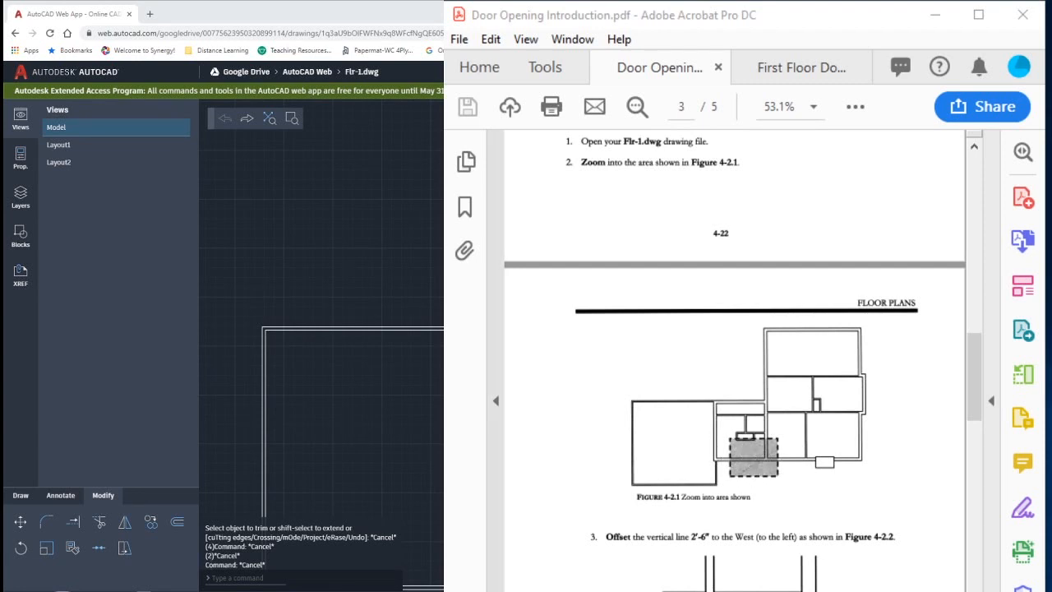
Step: Switch to the AutoCAD drawing and zoom into the wall corner area shown in Figure 4-2.1
{"action": "key", "text": "alt+Tab"}
{"action": "scroll", "coordinate": [641, 437], "scroll_direction": "down", "scroll_amount": 2}
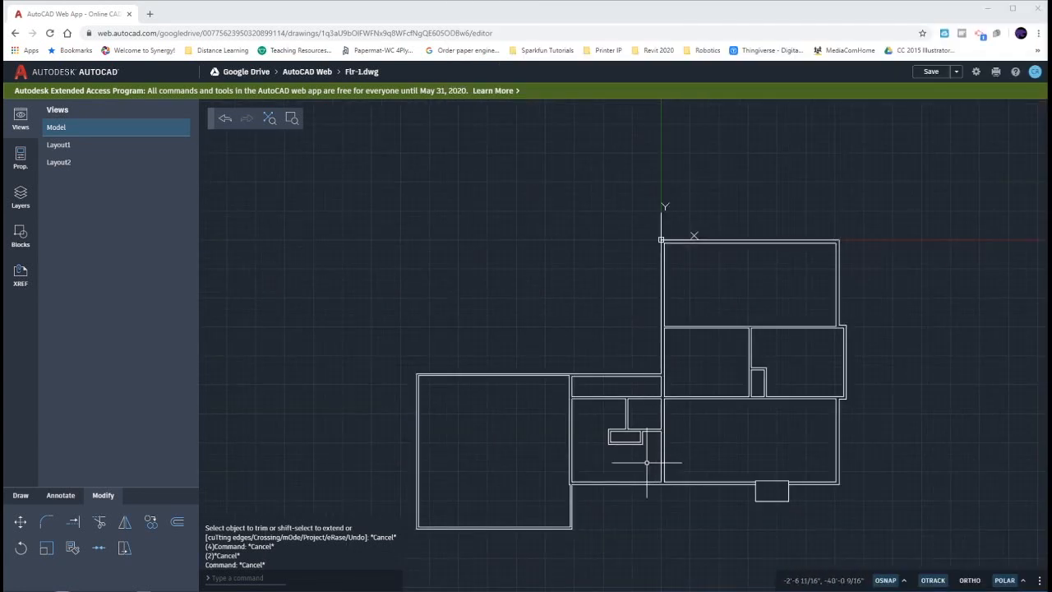
{"action": "scroll", "coordinate": [646, 469], "scroll_direction": "up", "scroll_amount": 5}
{"action": "scroll", "coordinate": [646, 469], "scroll_direction": "up", "scroll_amount": 2}
{"action": "mouse_move", "coordinate": [646, 470]}
{"action": "middle_mouse_down"}
{"action": "mouse_move", "coordinate": [589, 395]}
{"action": "mouse_move", "coordinate": [583, 413]}
{"action": "middle_mouse_up"}
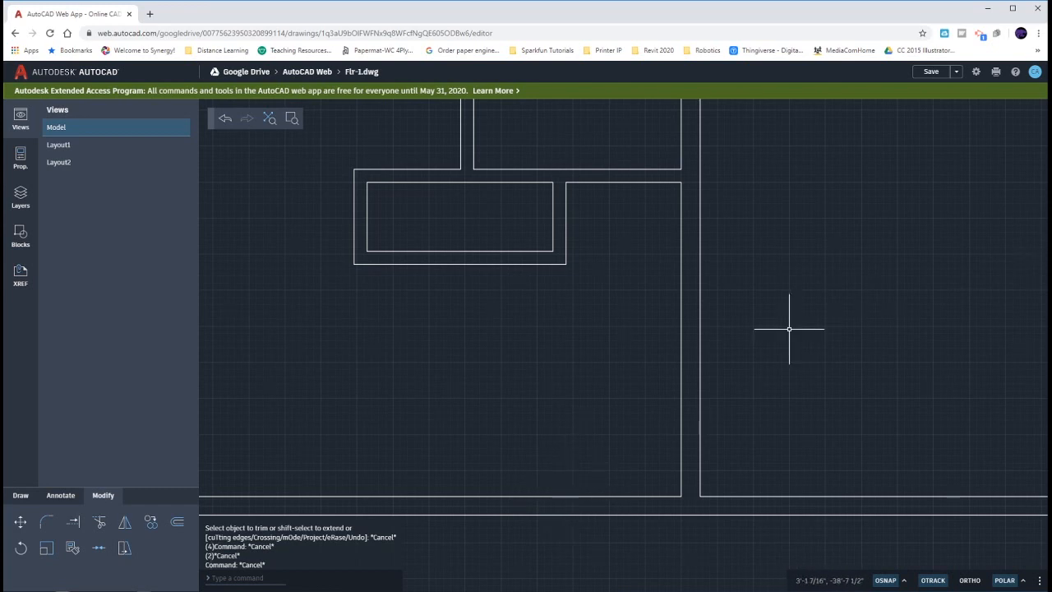
{"action": "key", "text": "Escape"}
{"action": "left_click", "coordinate": [461, 419]}
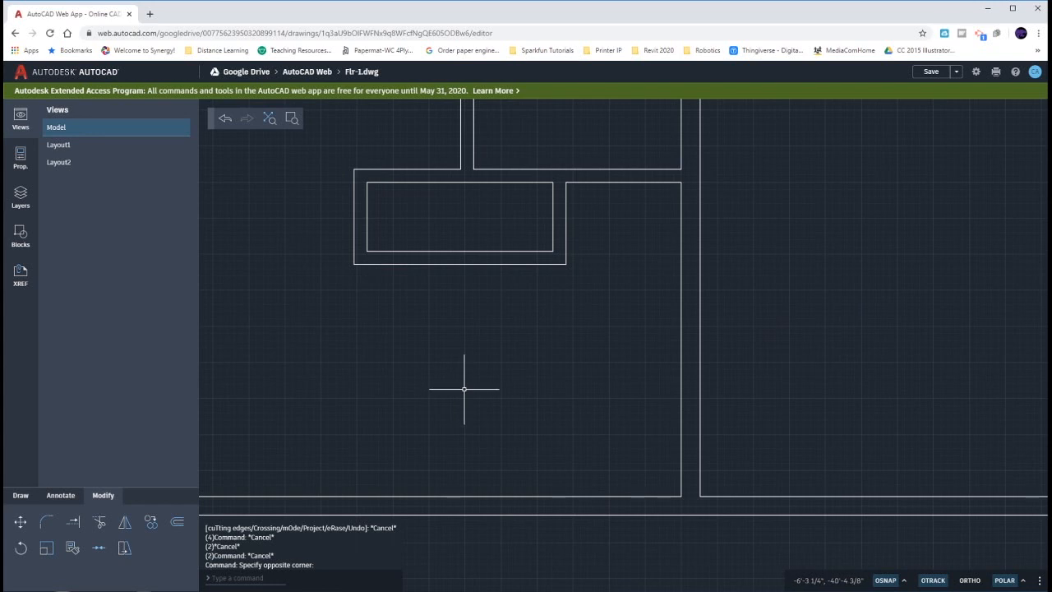
{"action": "key", "text": "ctrl"}
{"action": "key", "text": "ctrl"}
{"action": "key", "text": "ctrl"}
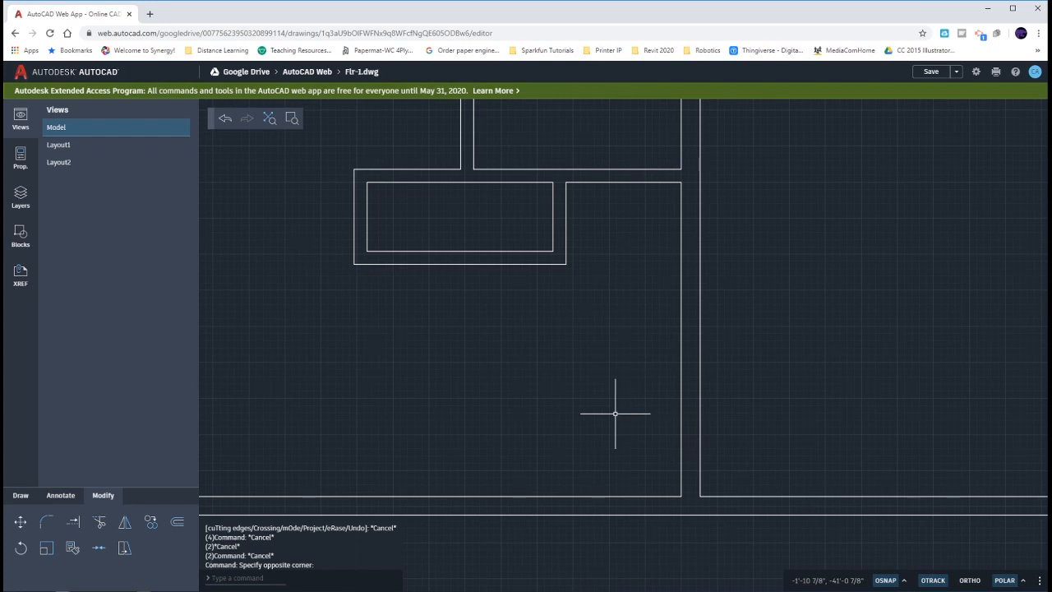
Step: Offset the west face line of the vertical wall beside the small closet 2'6" to the west
{"action": "key", "text": "Escape"}
{"action": "type", "text": "o"}
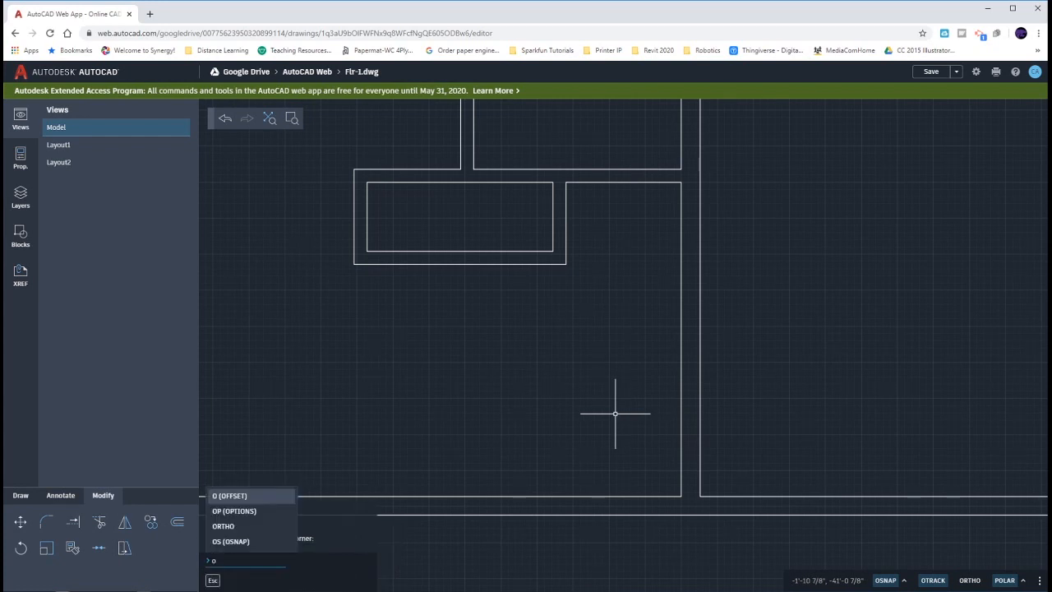
{"action": "key", "text": "Return"}
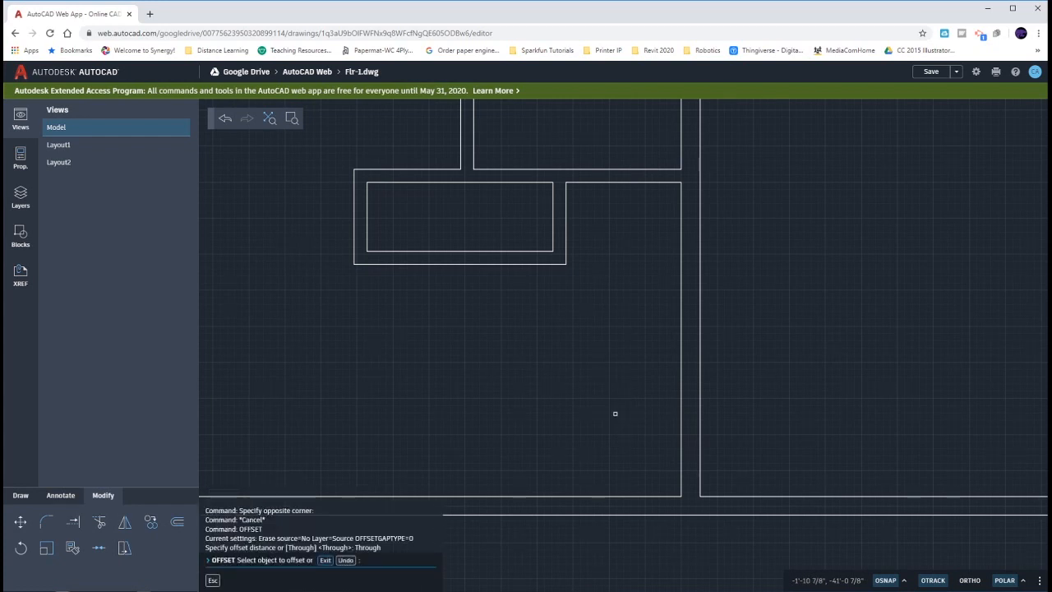
{"action": "left_click", "coordinate": [681, 425]}
{"action": "type", "text": "2'6"}
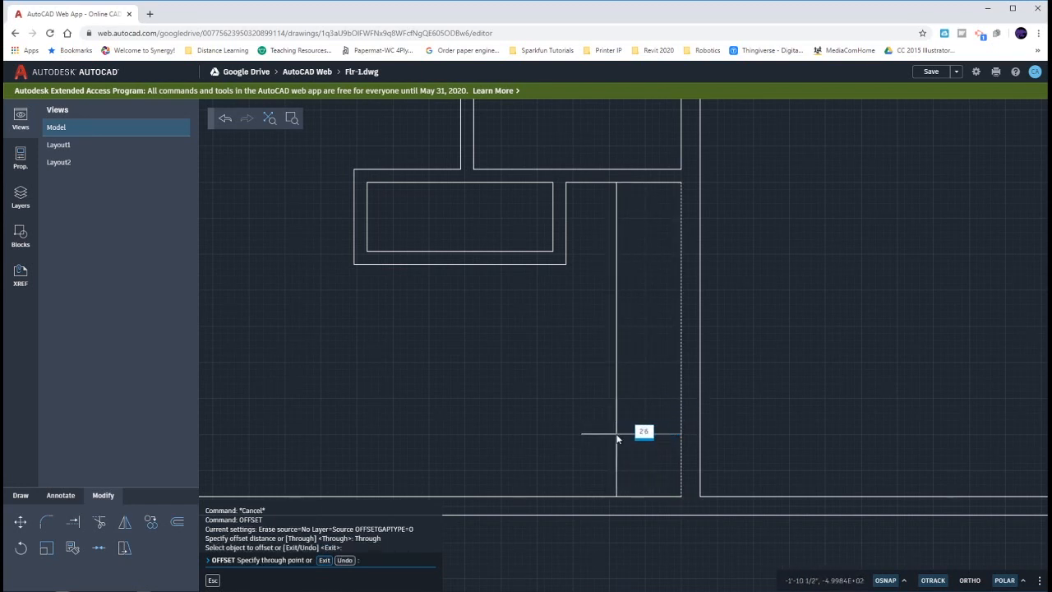
{"action": "key", "text": "Return"}
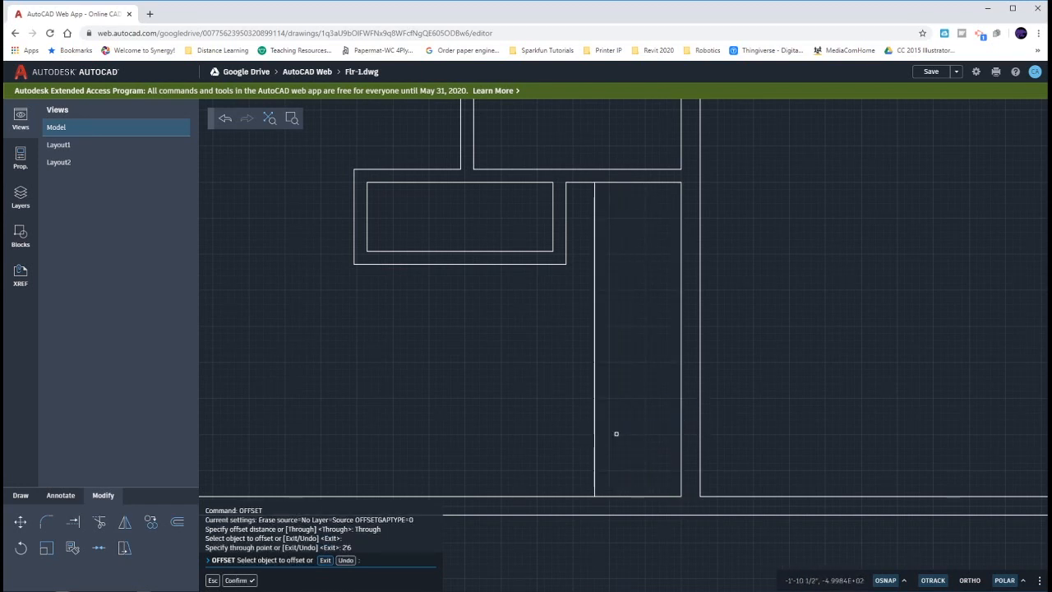
{"action": "key", "text": "Escape"}
{"action": "key", "text": "Escape"}
{"action": "key", "text": "Escape"}
{"action": "key", "text": "Escape"}
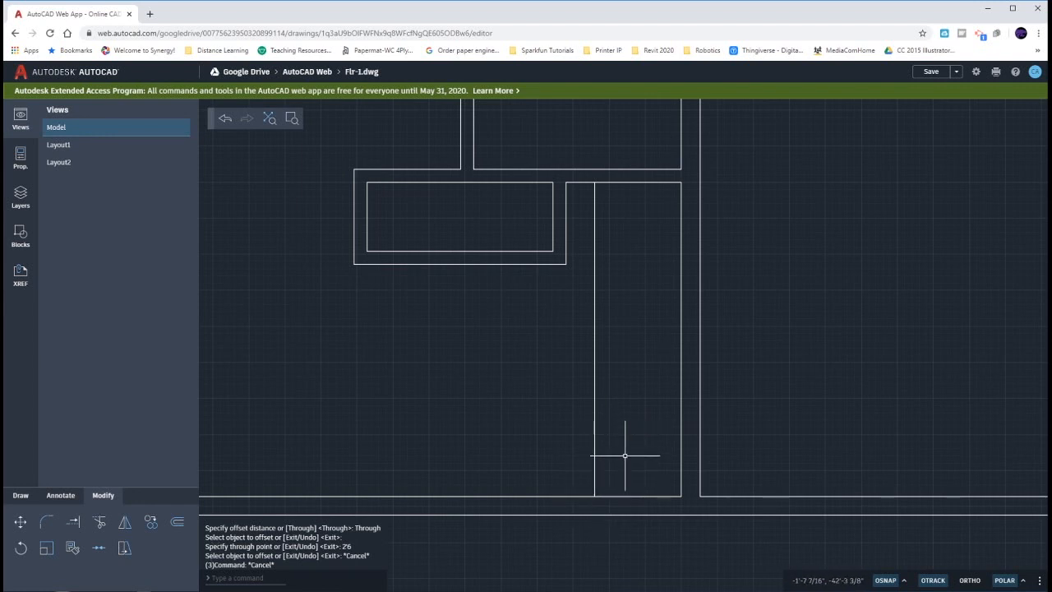
Step: Extend the offset line south to the exterior wall's outer face and trim off its part north of the wall's inner face
{"action": "type", "text": "ex"}
{"action": "key", "text": "Return"}
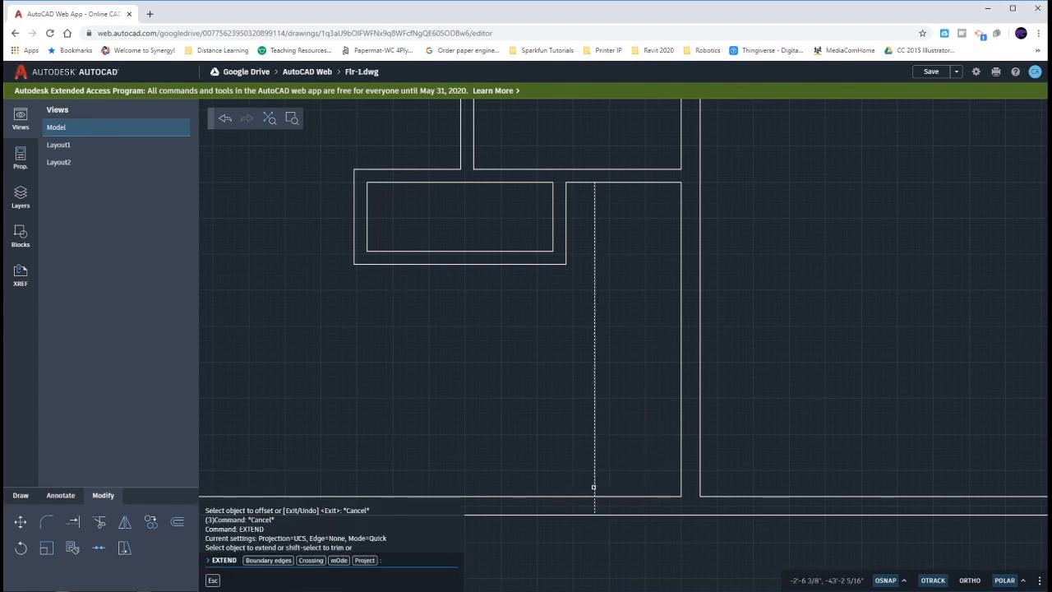
{"action": "left_click", "coordinate": [593, 487]}
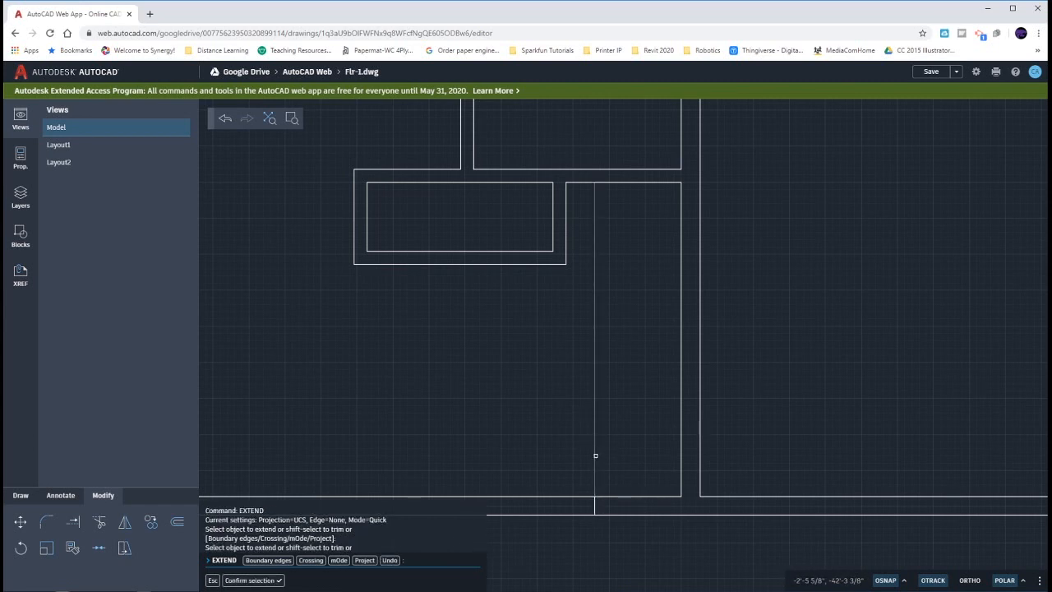
{"action": "left_click", "coordinate": [594, 456], "text": "shift"}
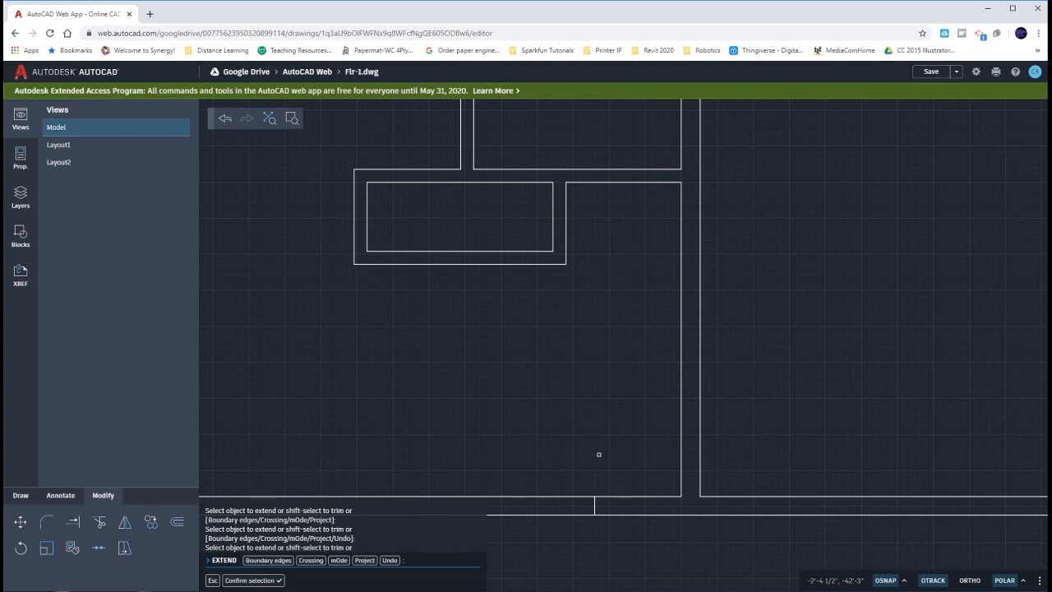
{"action": "key", "text": "Escape"}
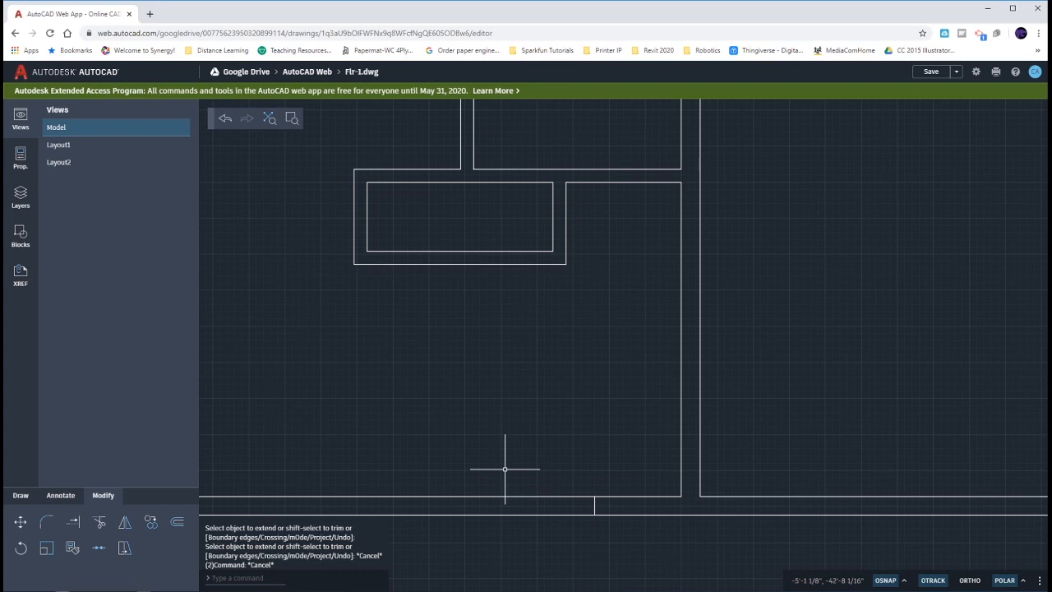
Step: Offset the short door jamb line in the exterior wall 3' to the west
{"action": "type", "text": "o"}
{"action": "key", "text": "Return"}
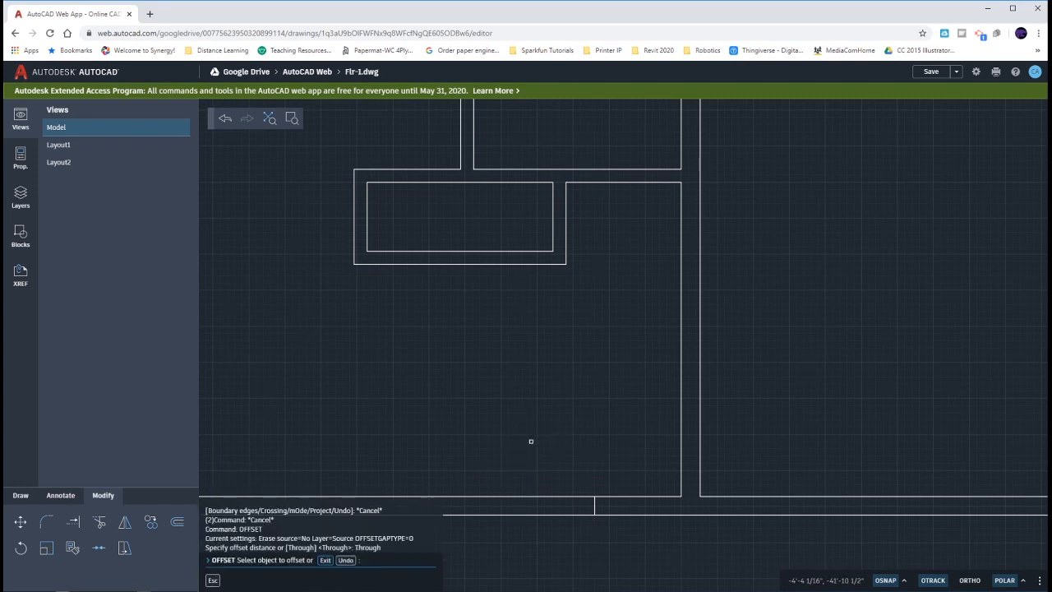
{"action": "left_click", "coordinate": [596, 503]}
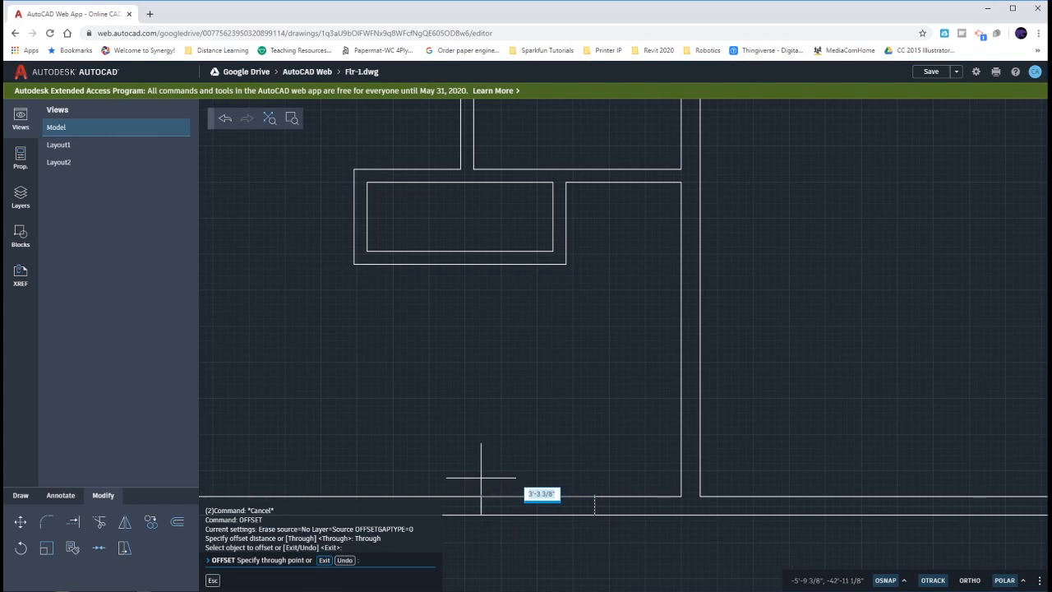
{"action": "type", "text": "3'"}
{"action": "key", "text": "Return"}
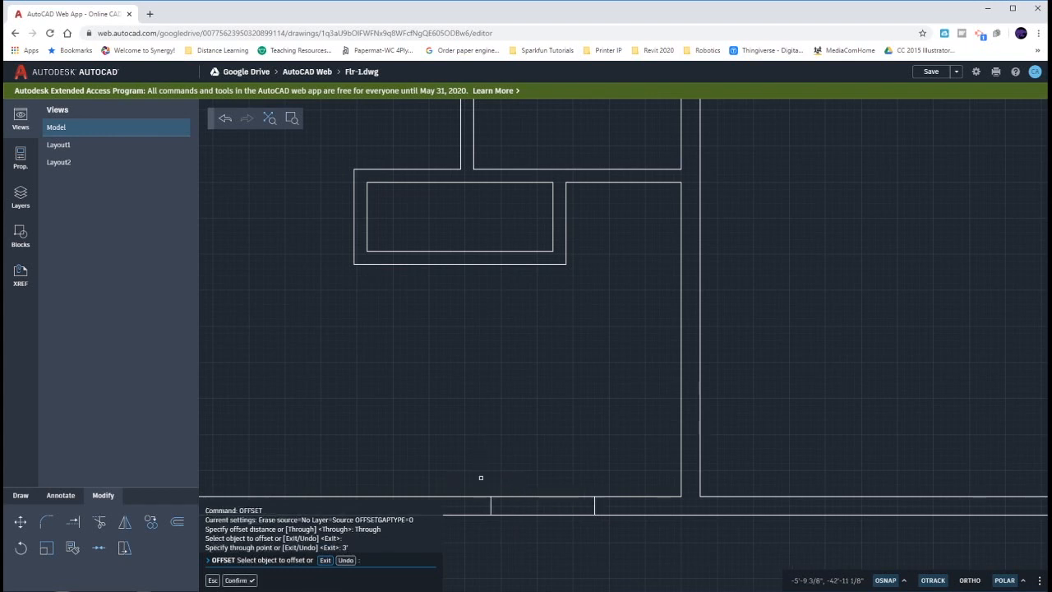
{"action": "key", "text": "Escape"}
Step: Trim both exterior wall lines between the two jamb lines to open the doorway
{"action": "middle_click_drag", "start_coordinate": [496, 453], "coordinate": [533, 429]}
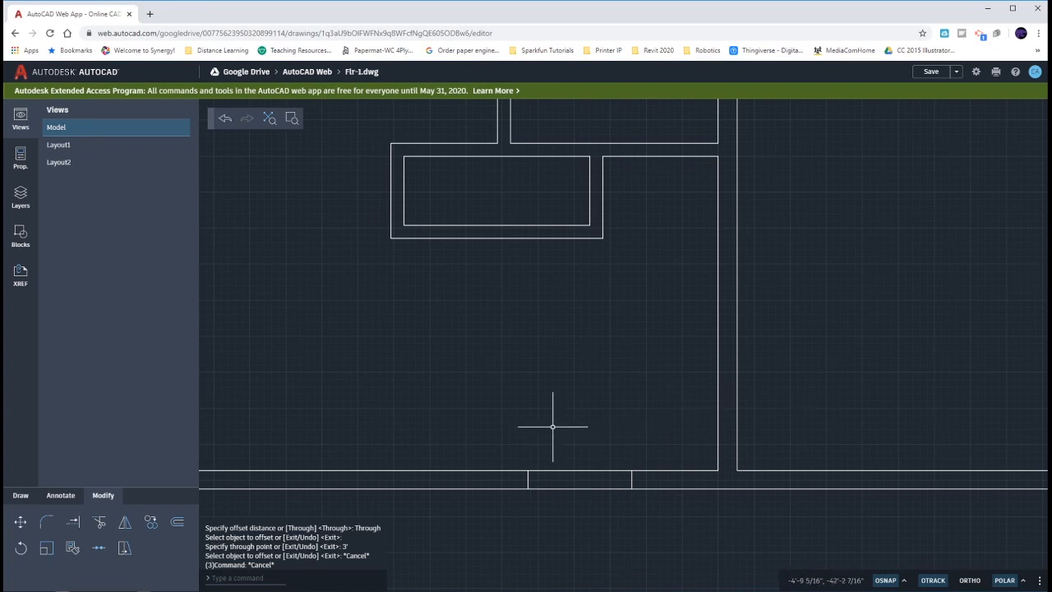
{"action": "type", "text": "tr"}
{"action": "key", "text": "Return"}
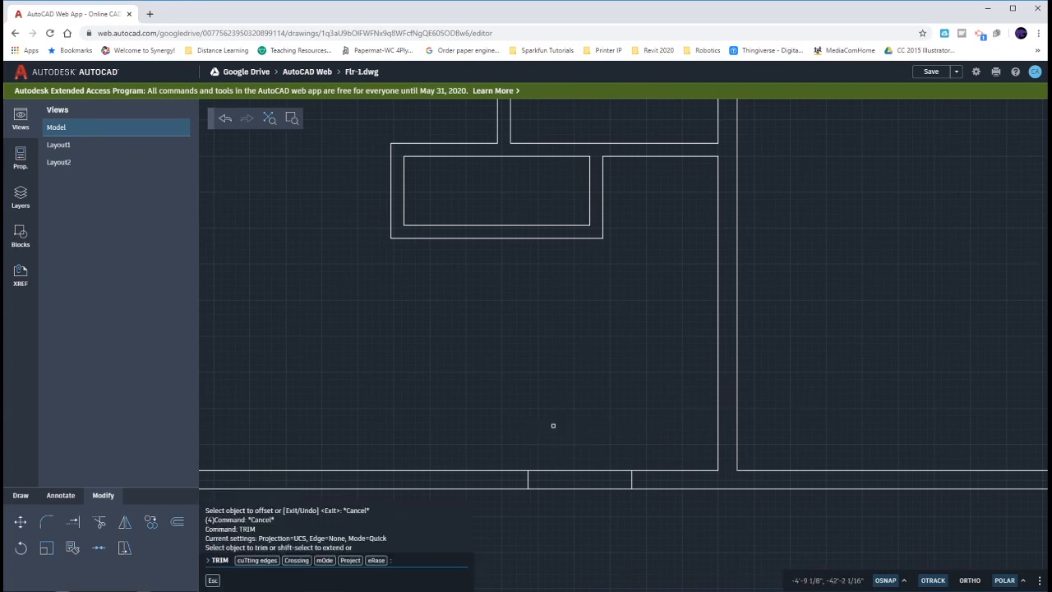
{"action": "left_click", "coordinate": [580, 442]}
{"action": "key", "text": "Return"}
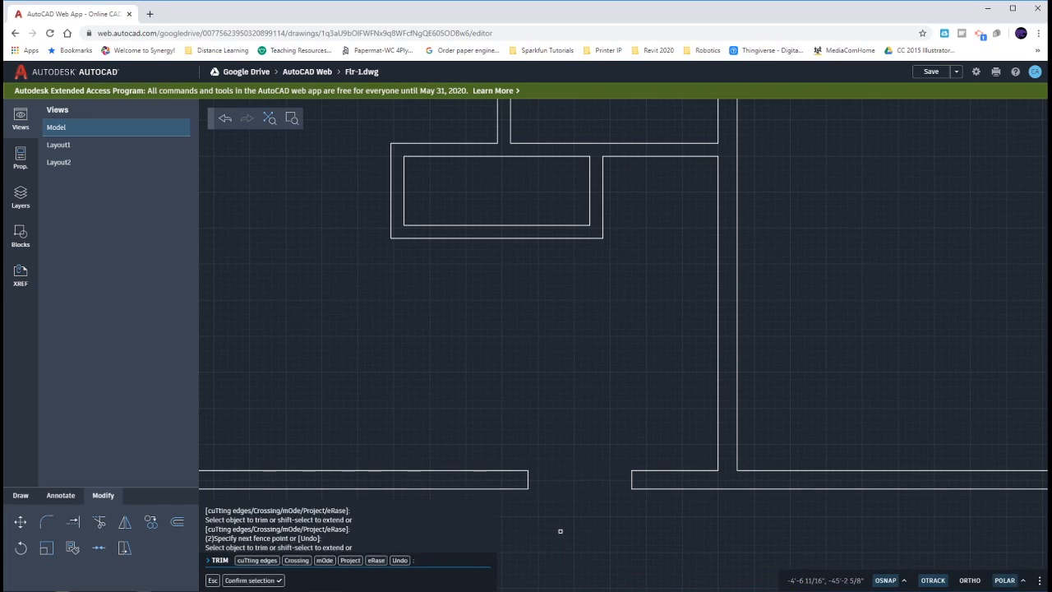
{"action": "key", "text": "Escape"}
{"action": "key", "text": "Escape"}
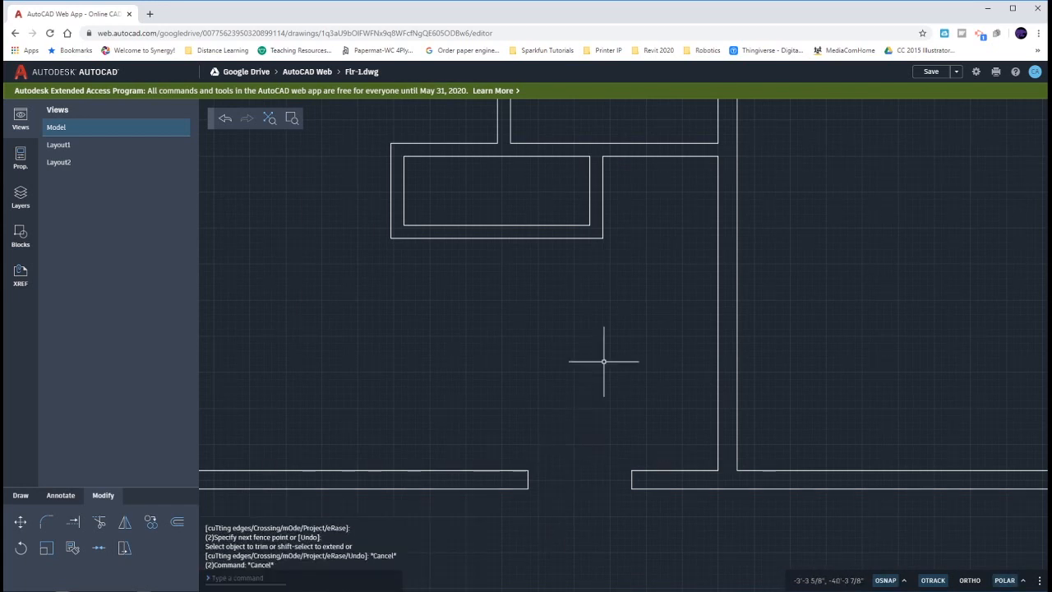
Step: Switch to Door Opening Introduction.pdf and compare the two door dimension examples on page 2
{"action": "scroll", "coordinate": [613, 356], "scroll_direction": "down", "scroll_amount": 2}
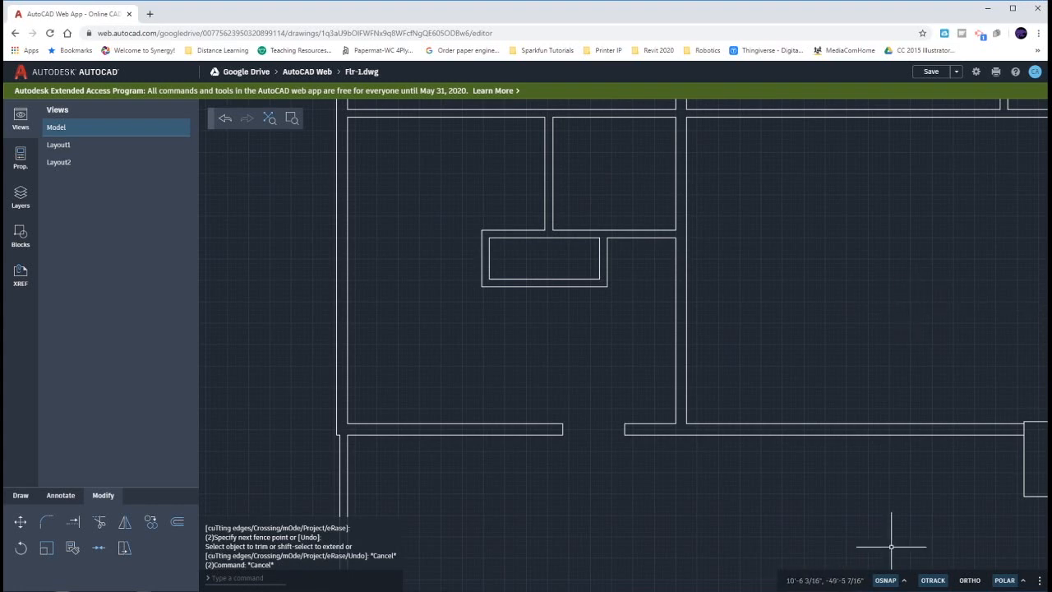
{"action": "key", "text": "alt+Tab"}
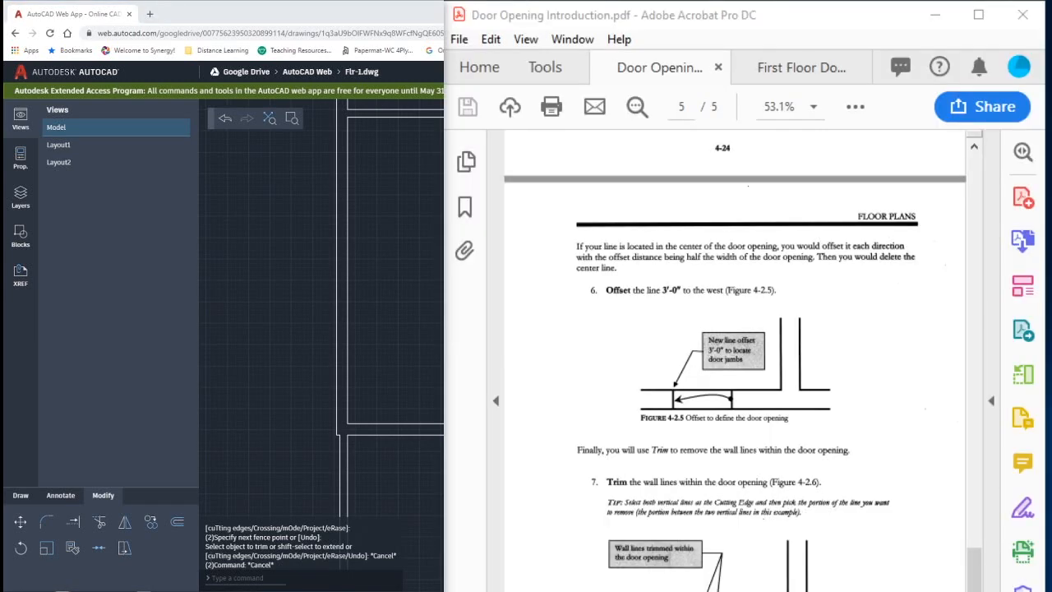
{"action": "scroll", "coordinate": [727, 570], "scroll_direction": "up", "scroll_amount": 20}
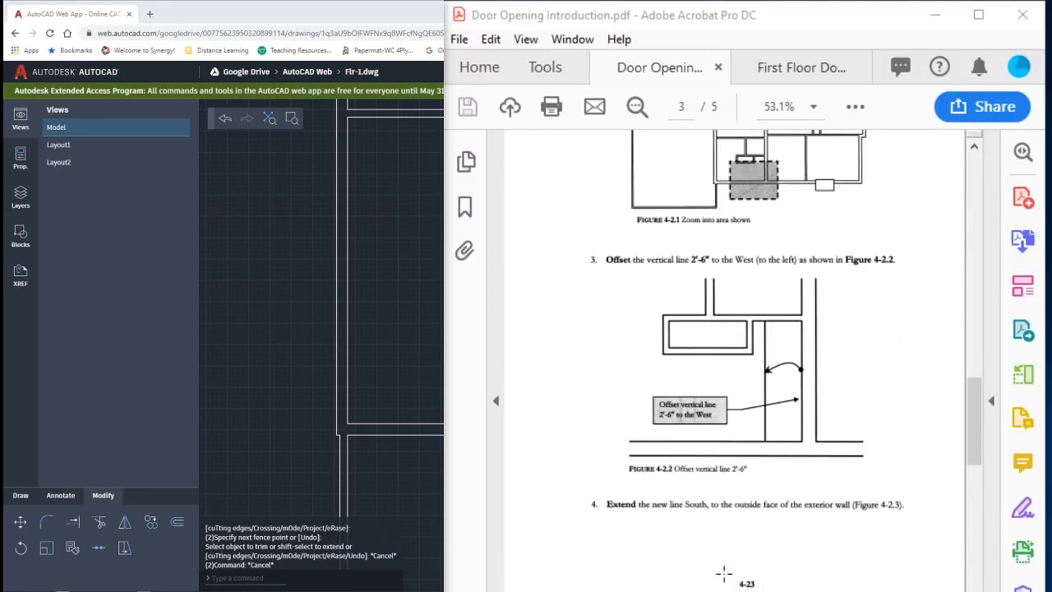
{"action": "scroll", "coordinate": [725, 573], "scroll_direction": "up", "scroll_amount": 5}
{"action": "left_click_drag", "start_coordinate": [901, 563], "coordinate": [705, 382]}
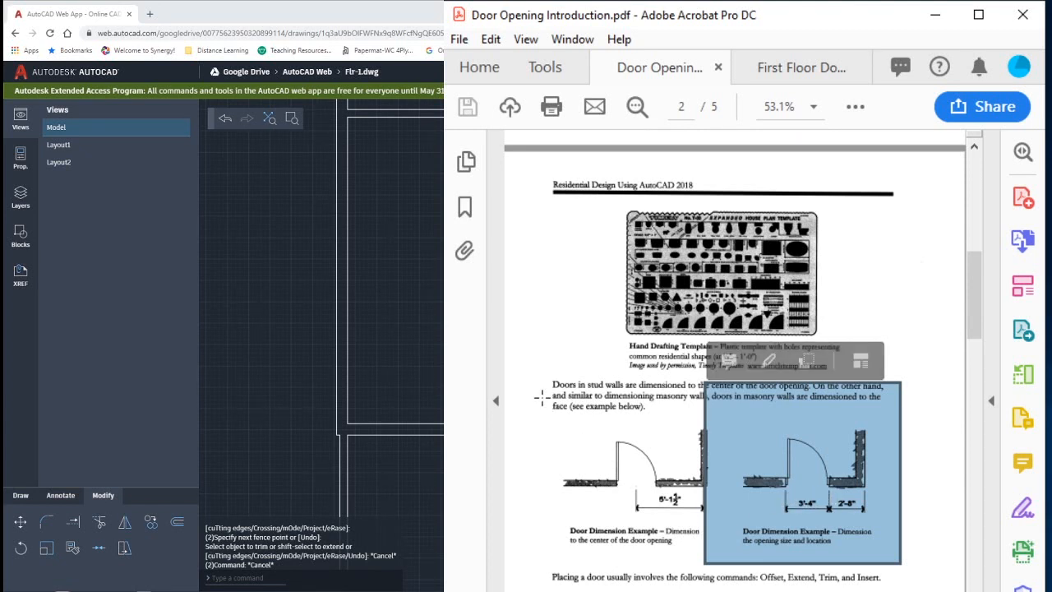
{"action": "left_click_drag", "start_coordinate": [541, 398], "coordinate": [726, 536]}
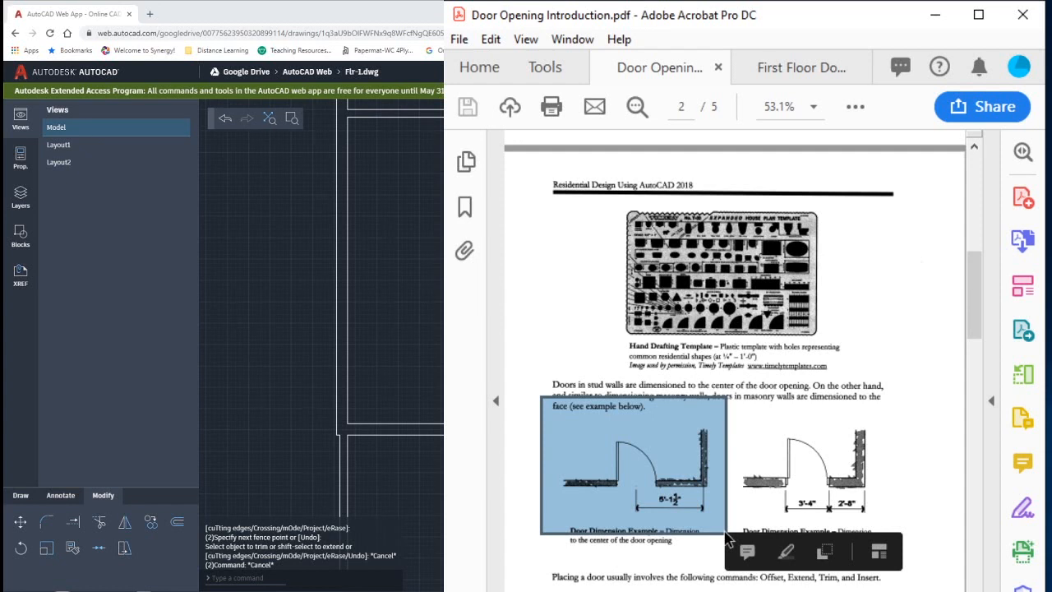
Step: Open First Floor Door Openings.pdf and examine the location and size of the door beside the finished opening in both figures
{"action": "left_click", "coordinate": [785, 69]}
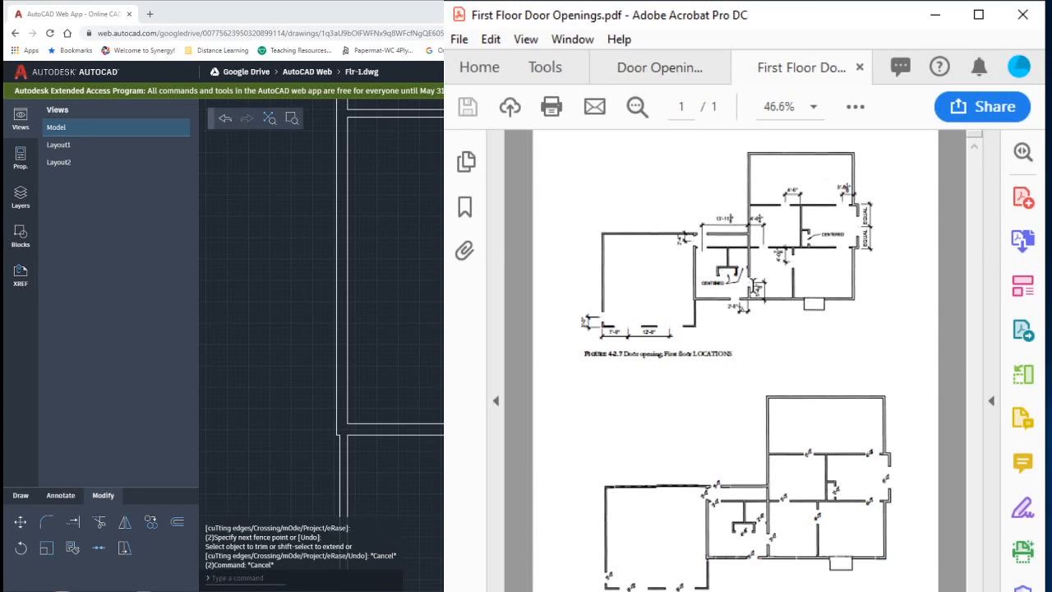
{"action": "scroll", "coordinate": [749, 304], "scroll_direction": "up", "scroll_amount": 2, "text": "ctrl"}
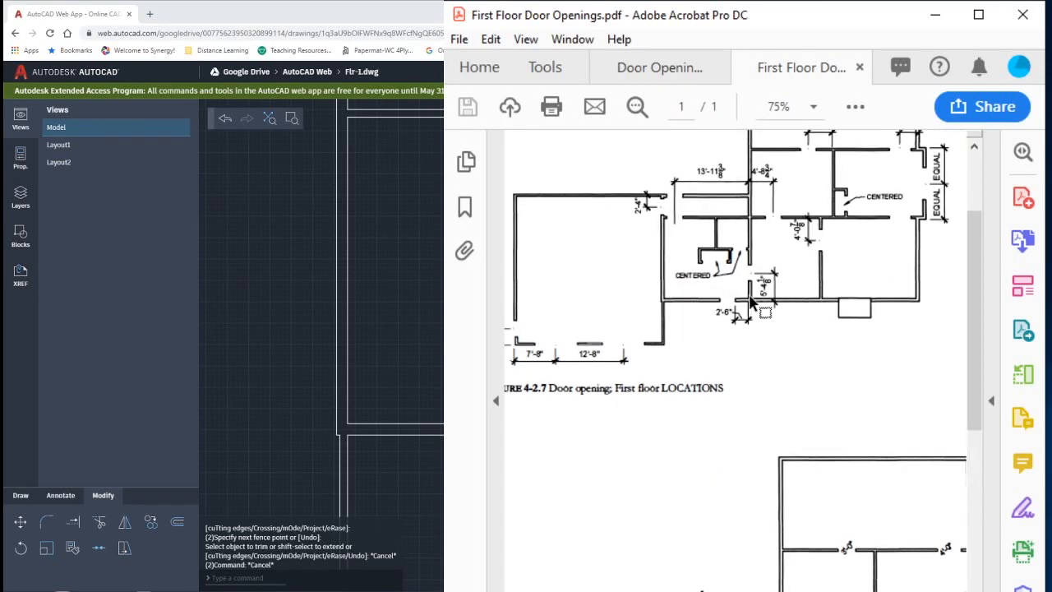
{"action": "scroll", "coordinate": [750, 304], "scroll_direction": "up", "scroll_amount": 1, "text": "ctrl"}
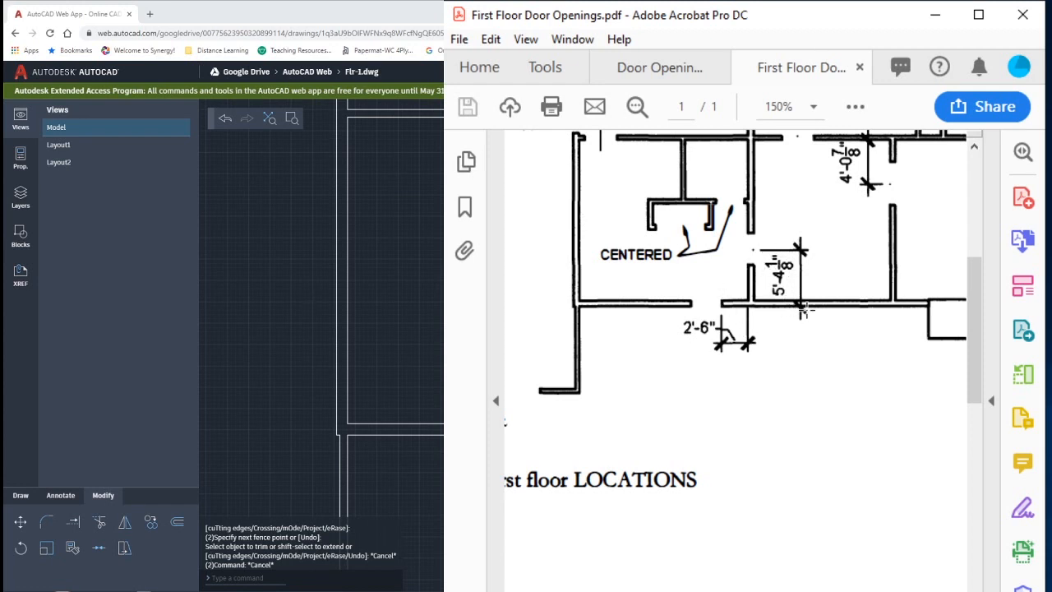
{"action": "scroll", "coordinate": [794, 308], "scroll_direction": "down", "scroll_amount": 6}
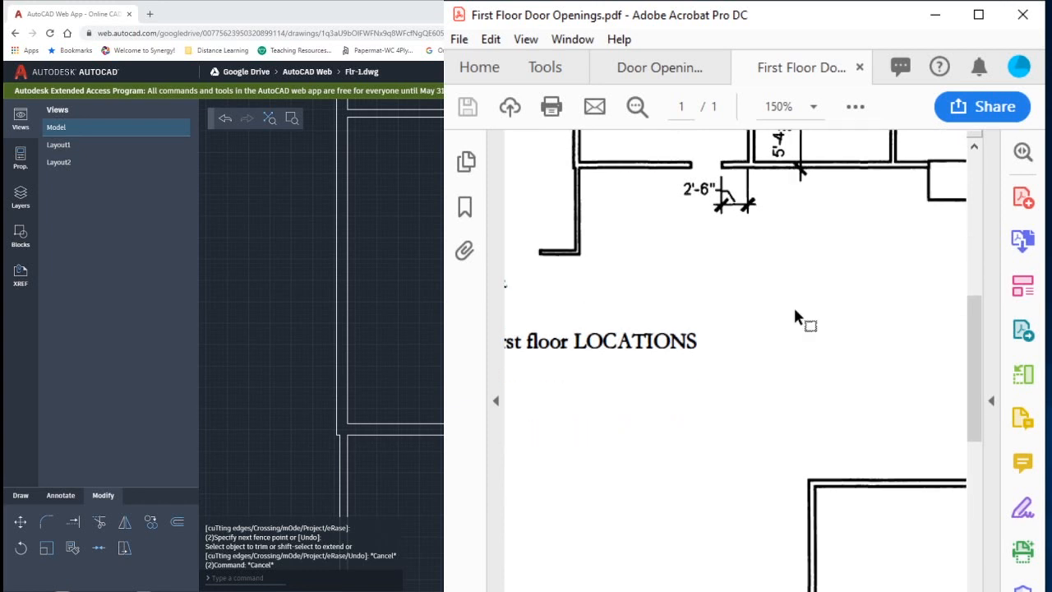
{"action": "scroll", "coordinate": [794, 313], "scroll_direction": "down", "scroll_amount": 6}
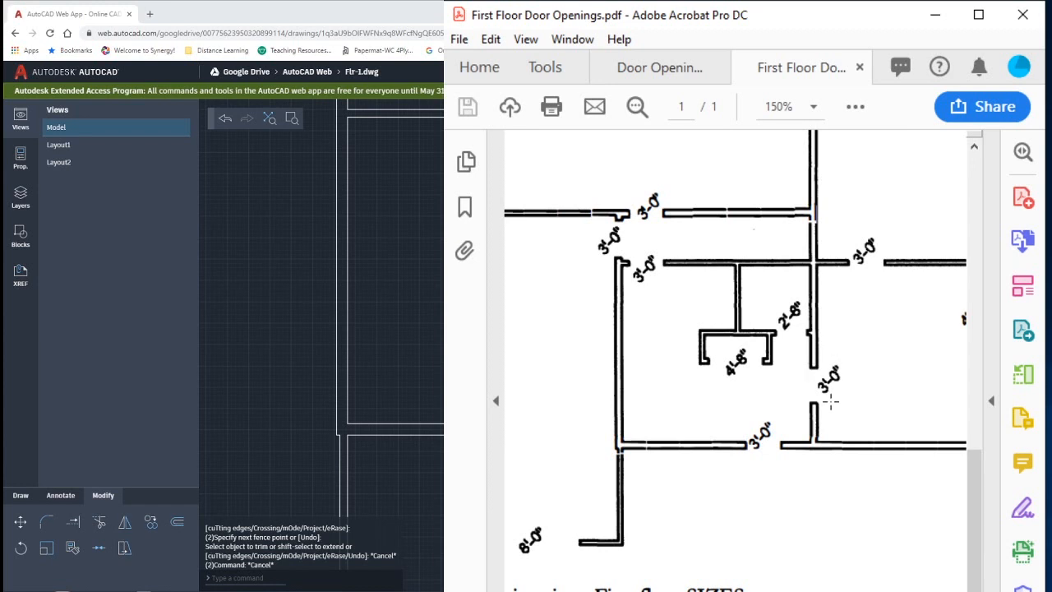
{"action": "scroll", "coordinate": [830, 401], "scroll_direction": "up", "scroll_amount": 15}
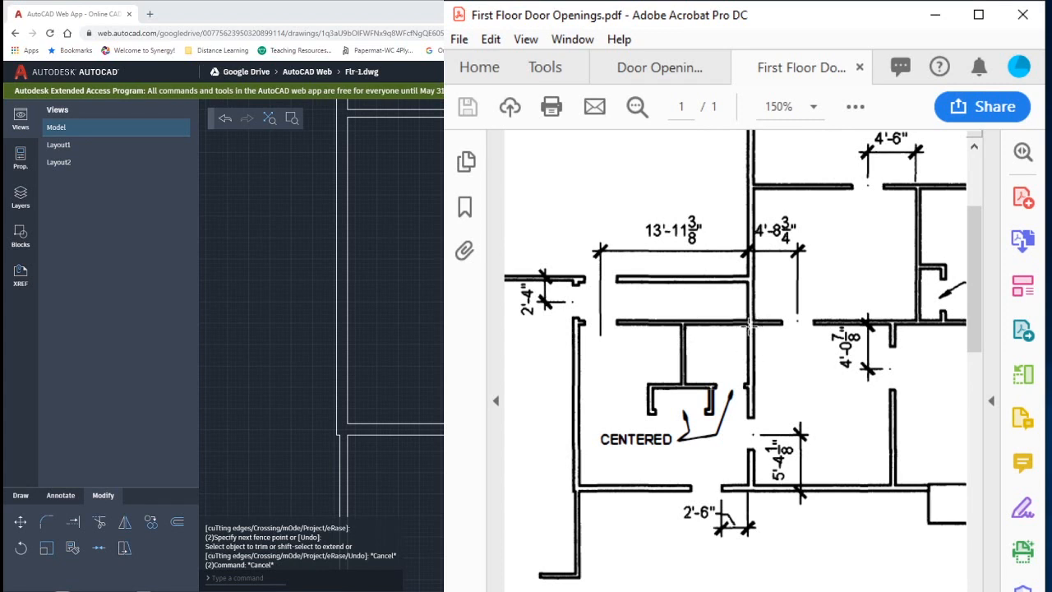
{"action": "scroll", "coordinate": [752, 436], "scroll_direction": "down", "scroll_amount": 5}
{"action": "scroll", "coordinate": [752, 437], "scroll_direction": "down", "scroll_amount": 5}
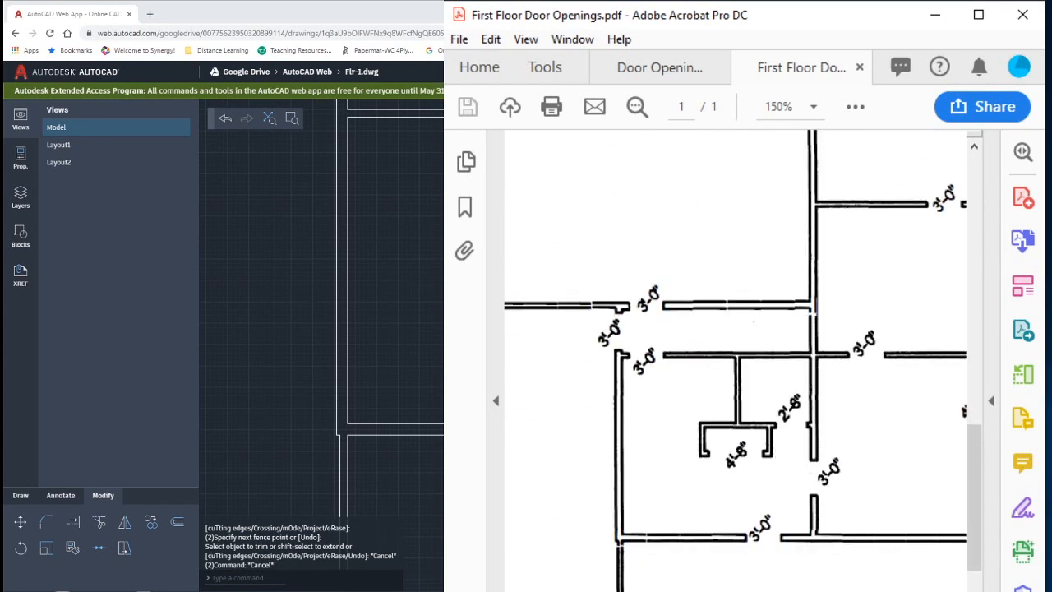
Step: Switch to the AutoCAD drawing and offset the exterior wall's outer face line east of the door opening 5'4-1/8" to the north
{"action": "key", "text": "alt+Tab"}
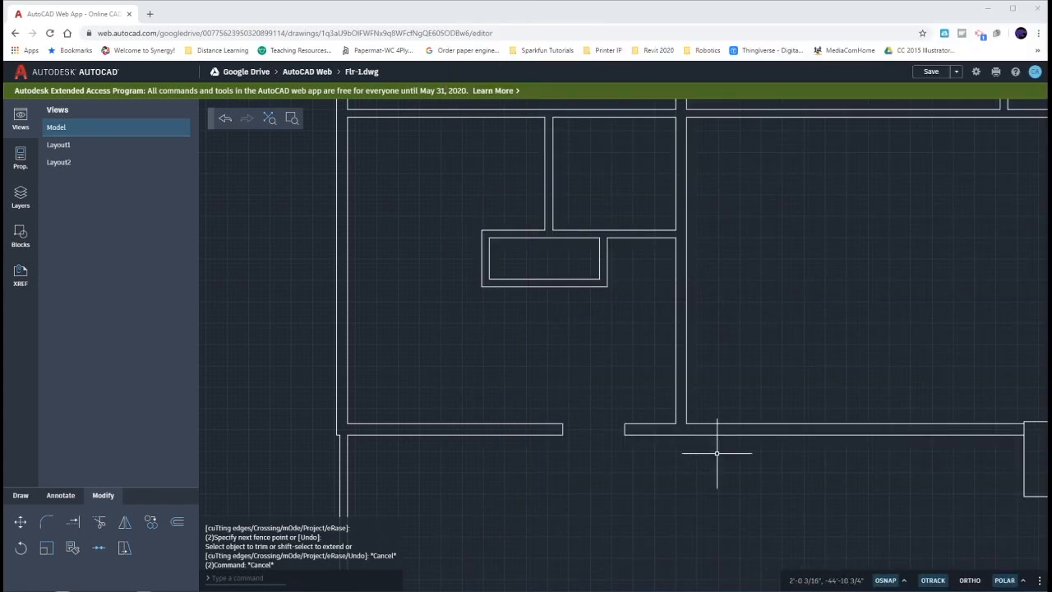
{"action": "left_click", "coordinate": [708, 470]}
{"action": "type", "text": "o"}
{"action": "key", "text": "Return"}
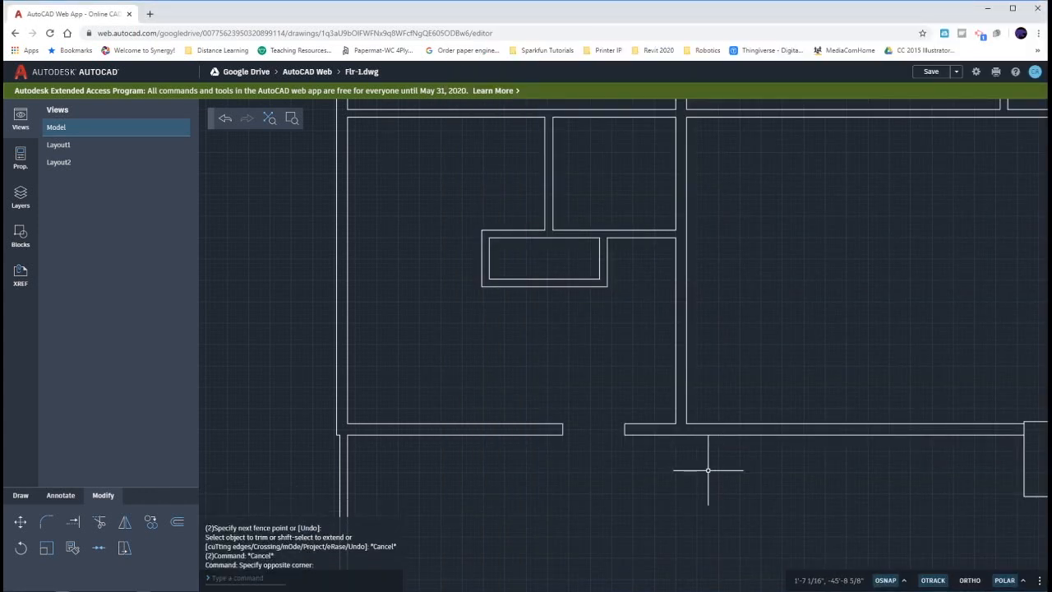
{"action": "key", "text": "Return"}
{"action": "left_click", "coordinate": [698, 435]}
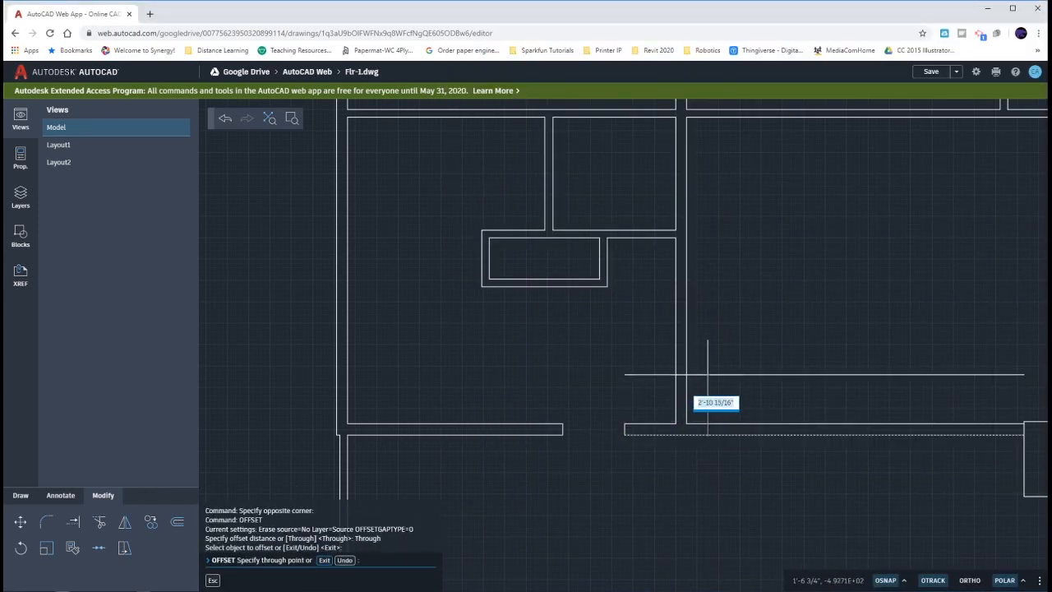
{"action": "type", "text": "3"}
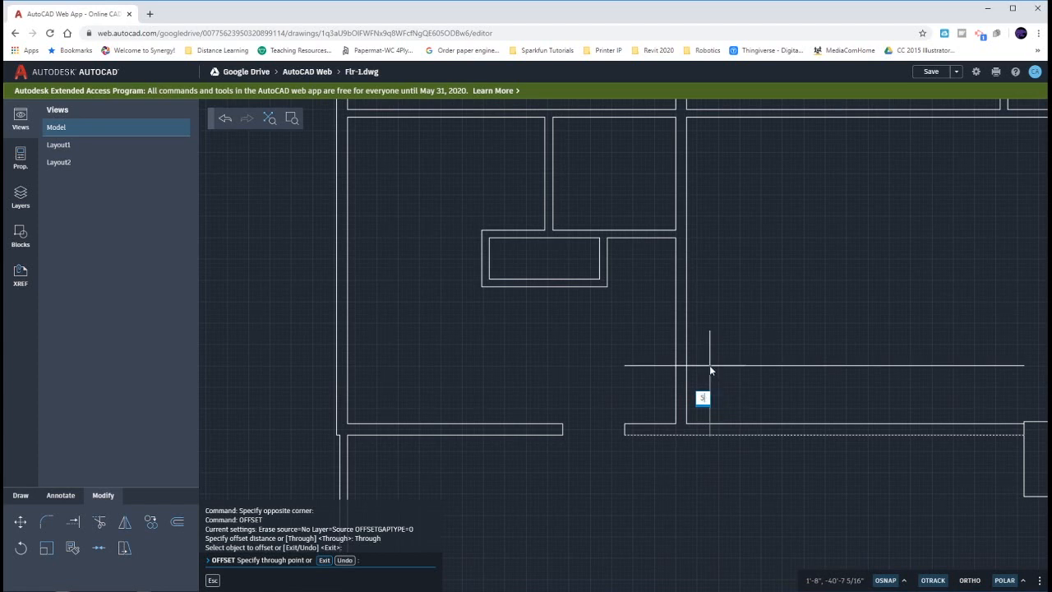
{"action": "type", "text": "'4-1/8"}
{"action": "left_click", "coordinate": [710, 365]}
{"action": "key", "text": "Escape"}
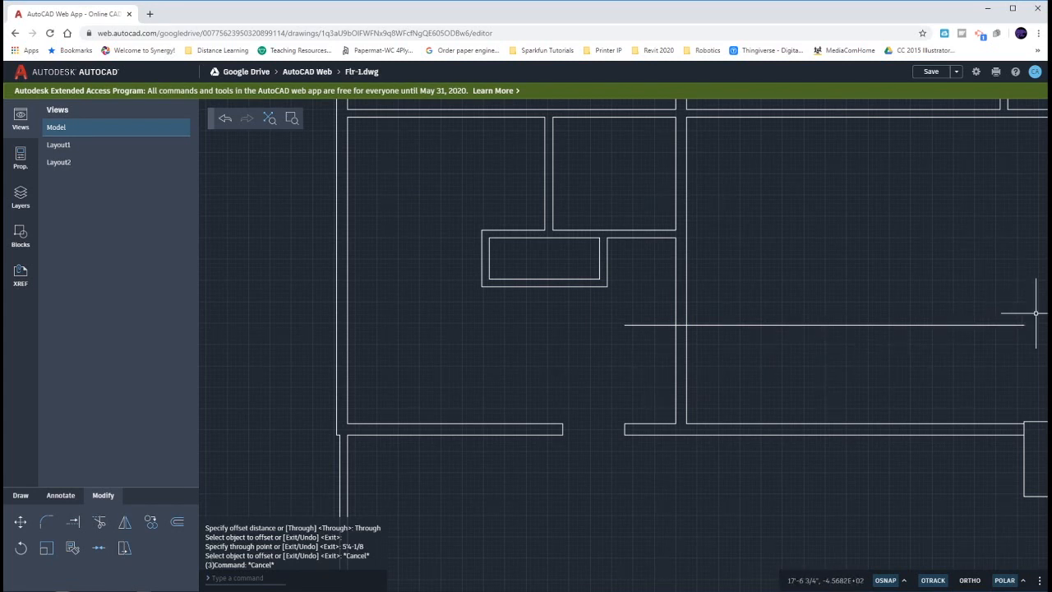
{"action": "left_click", "coordinate": [737, 356]}
{"action": "key", "text": "Escape"}
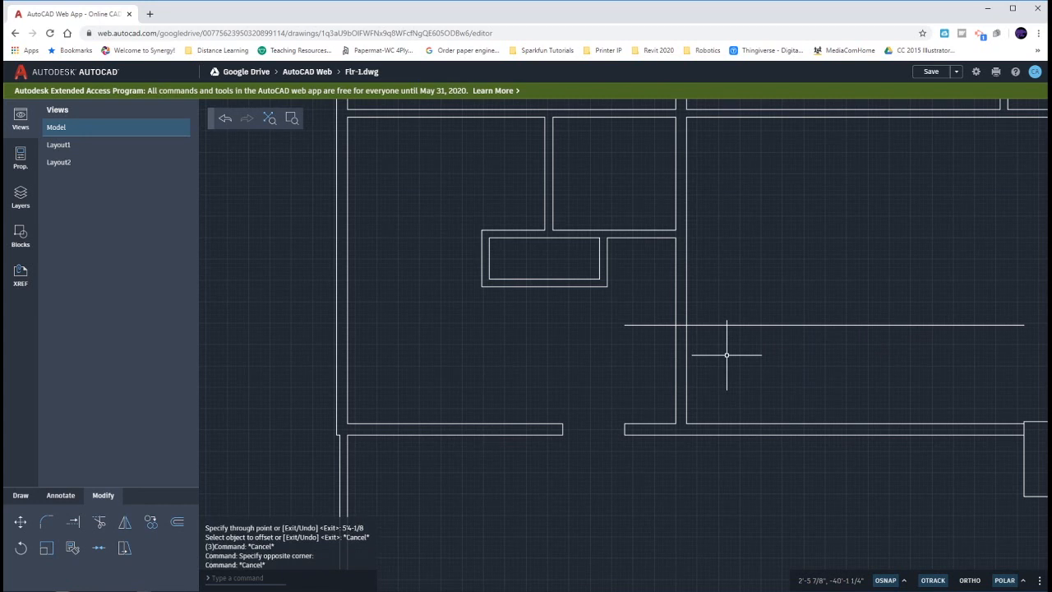
Step: Offset the new door center line 1'6" to the south and 1'6" to the north
{"action": "type", "text": "o"}
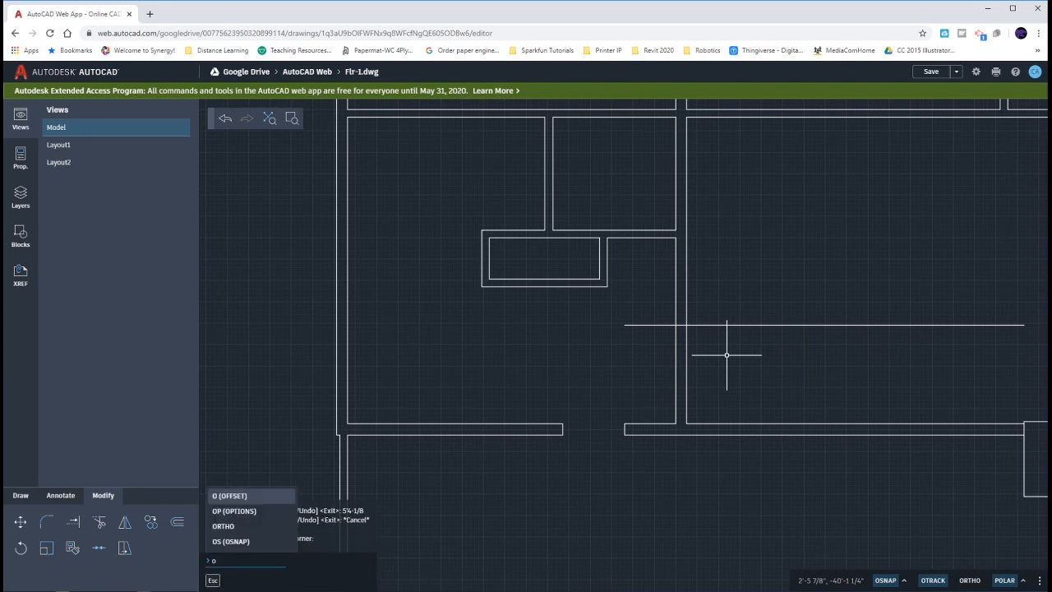
{"action": "key", "text": "Return"}
{"action": "key", "text": "Return"}
{"action": "left_click", "coordinate": [723, 325]}
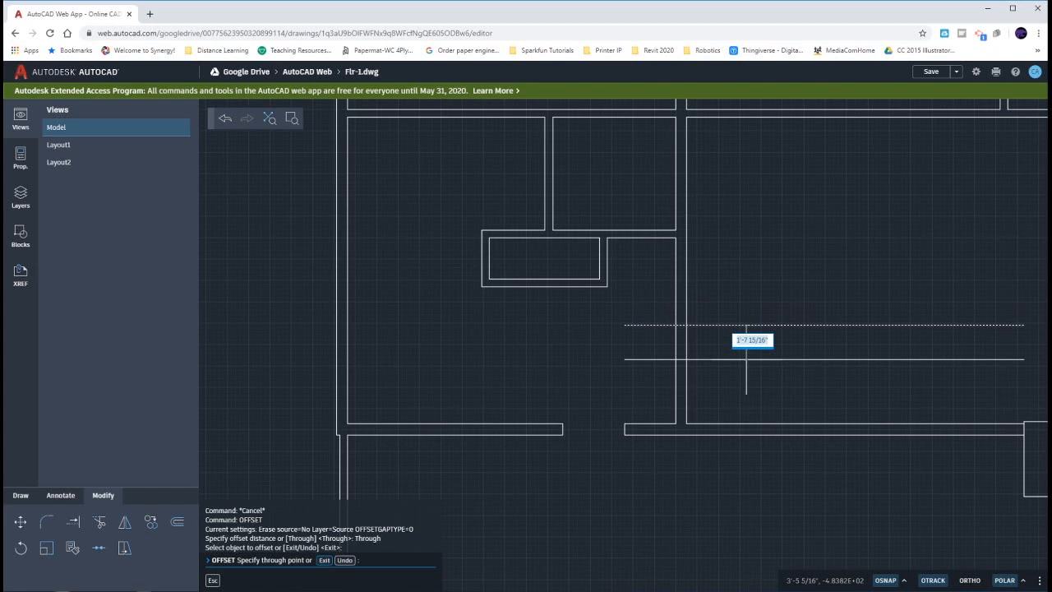
{"action": "type", "text": "1'6"}
{"action": "key", "text": "Return"}
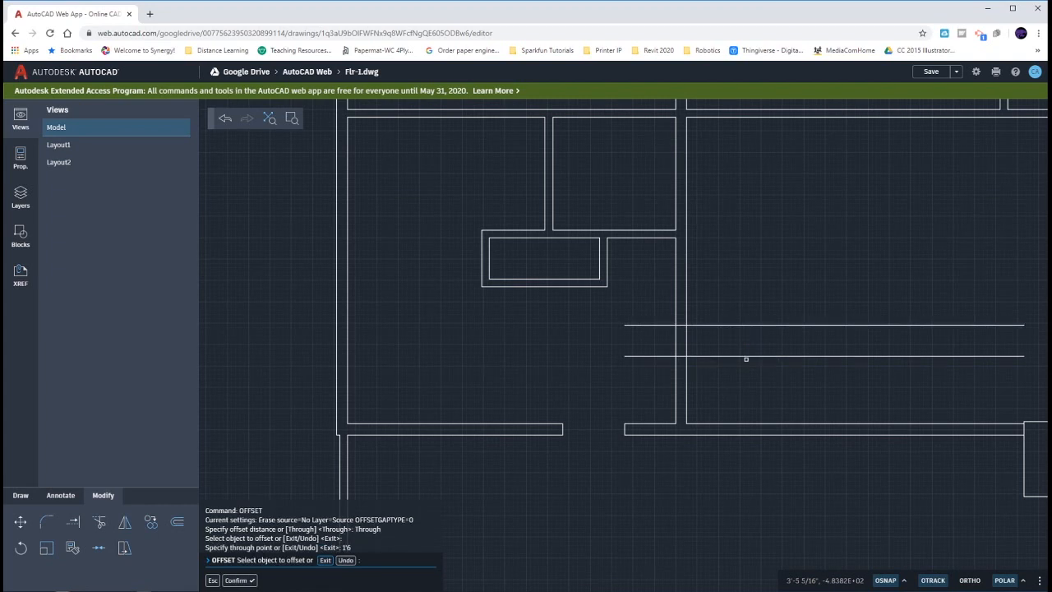
{"action": "left_click", "coordinate": [742, 324]}
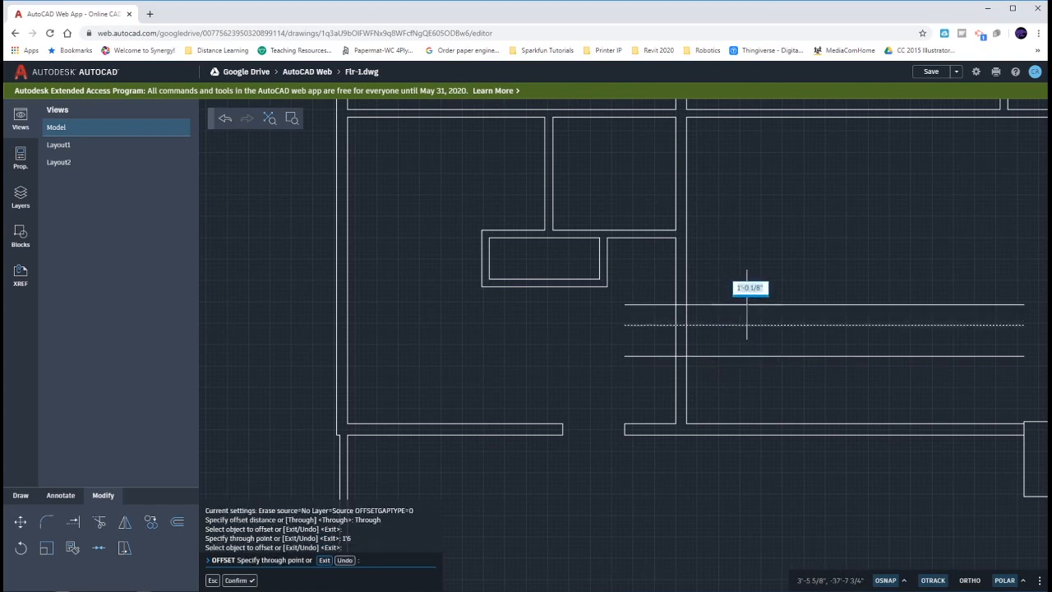
{"action": "type", "text": "1'6"}
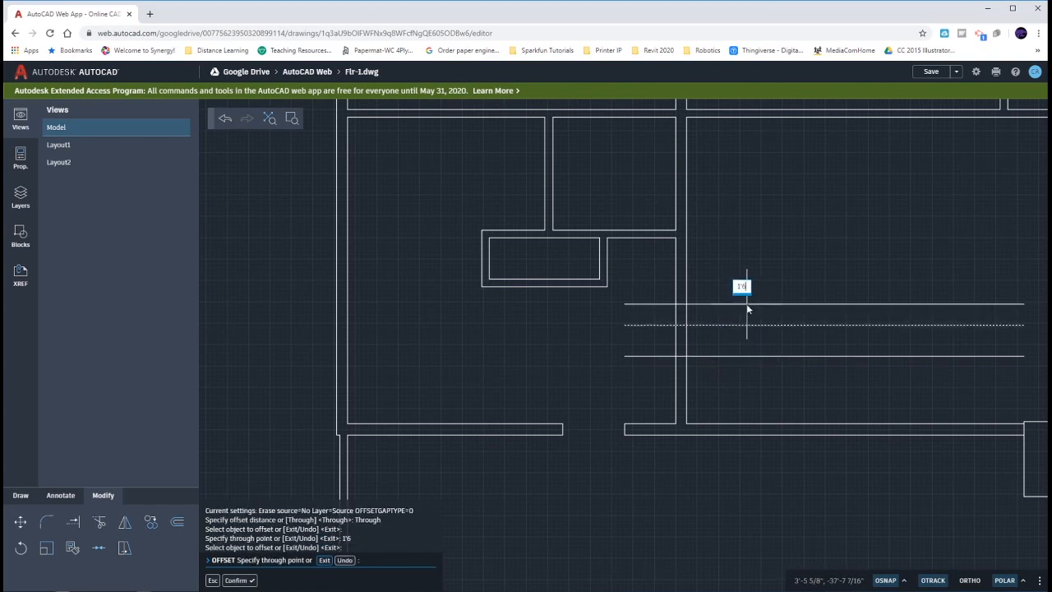
{"action": "key", "text": "Return"}
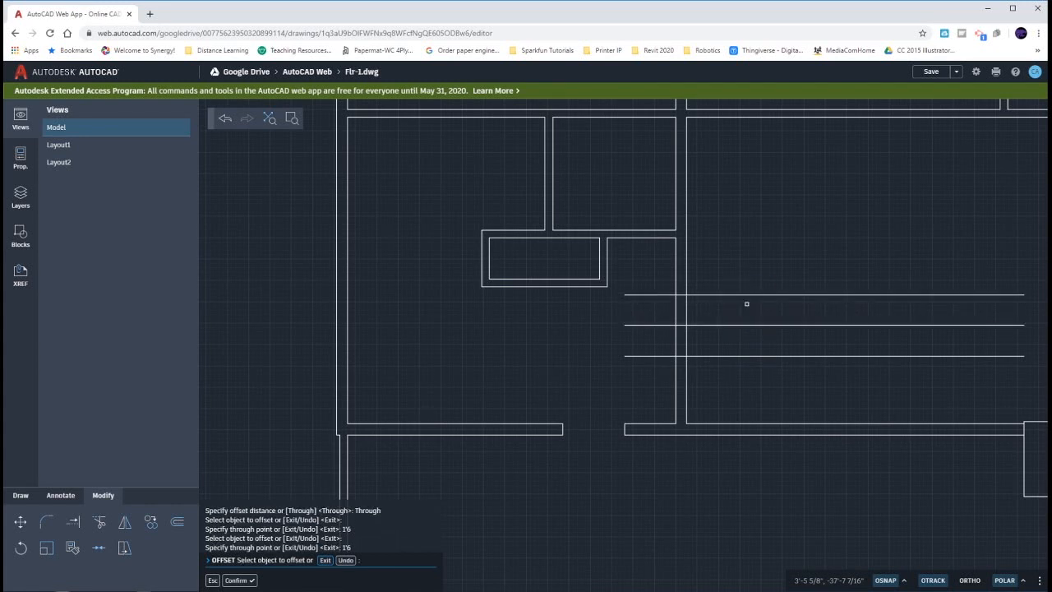
Step: Trim the jamb lines back to the interior north-south wall, cut the wall between them to open the doorway, and erase the leftover center line
{"action": "key", "text": "Escape"}
{"action": "type", "text": "tr"}
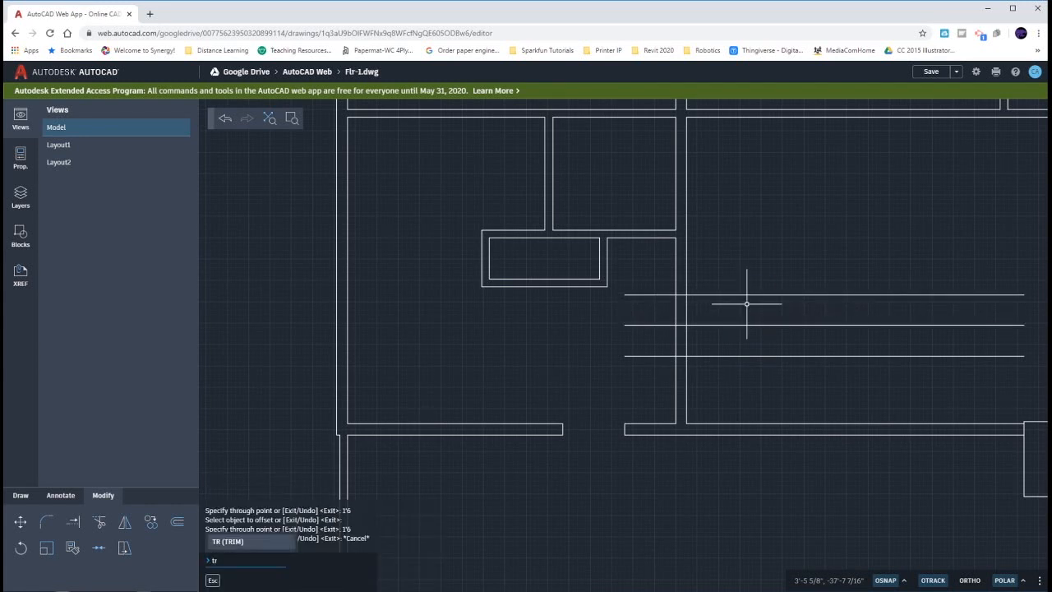
{"action": "key", "text": "Return"}
{"action": "left_click_drag", "start_coordinate": [762, 283], "coordinate": [763, 382]}
{"action": "mouse_move", "coordinate": [639, 376]}
{"action": "left_mouse_down"}
{"action": "mouse_move", "coordinate": [640, 284]}
{"action": "mouse_move", "coordinate": [720, 309]}
{"action": "mouse_move", "coordinate": [643, 331]}
{"action": "mouse_move", "coordinate": [660, 314]}
{"action": "mouse_move", "coordinate": [717, 343]}
{"action": "left_mouse_up"}
{"action": "key", "text": "Escape"}
{"action": "key", "text": "Escape"}
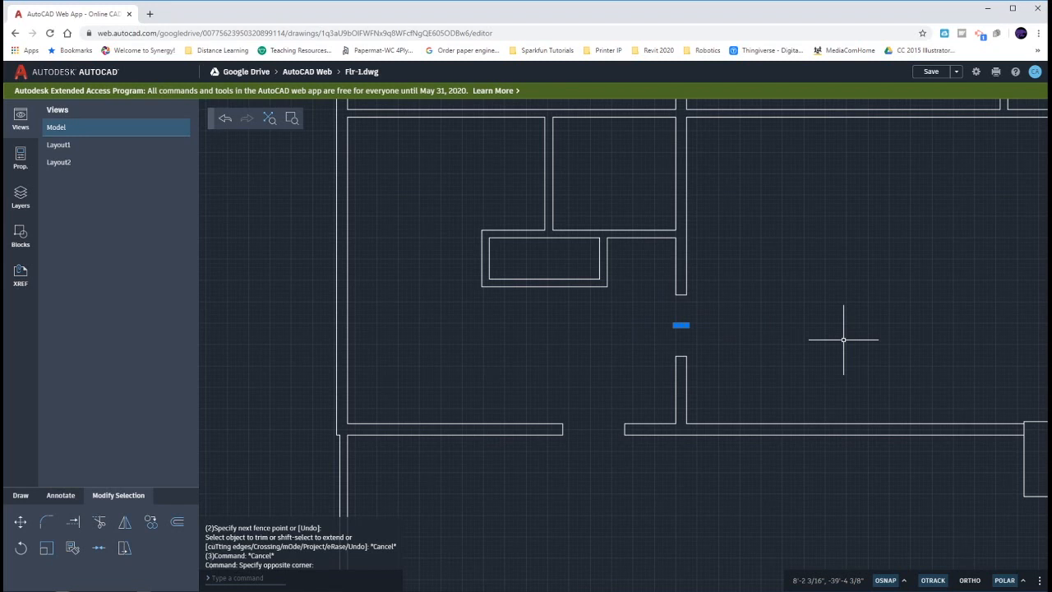
{"action": "key", "text": "Delete"}
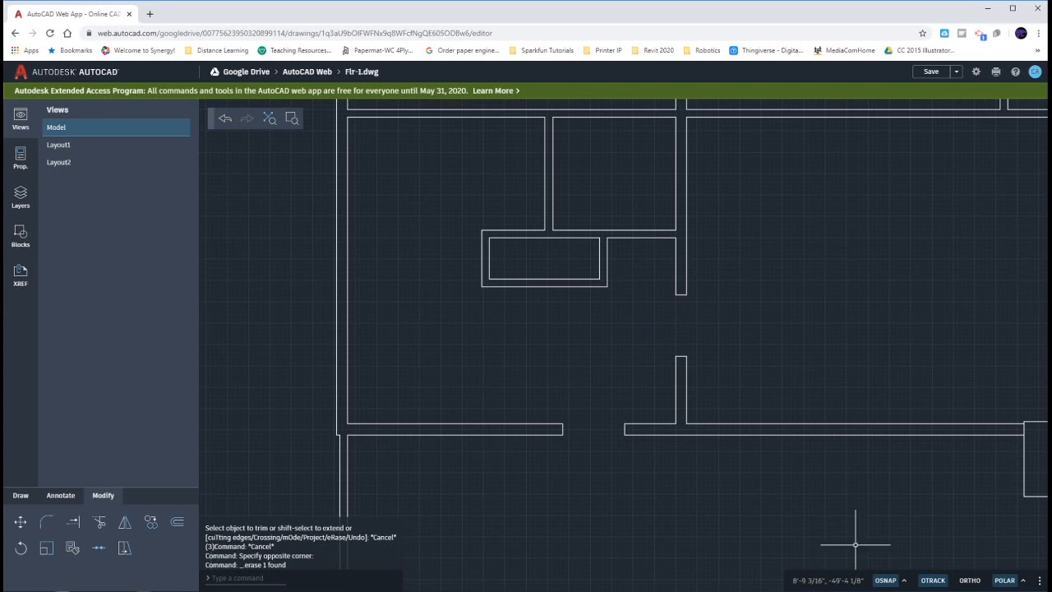
Step: Switch to First Floor Door Openings.pdf and examine the sizes and locations of the closet opening and the doorway beside it in both figures
{"action": "key", "text": "alt+Tab"}
{"action": "scroll", "coordinate": [913, 418], "scroll_direction": "up", "scroll_amount": 3}
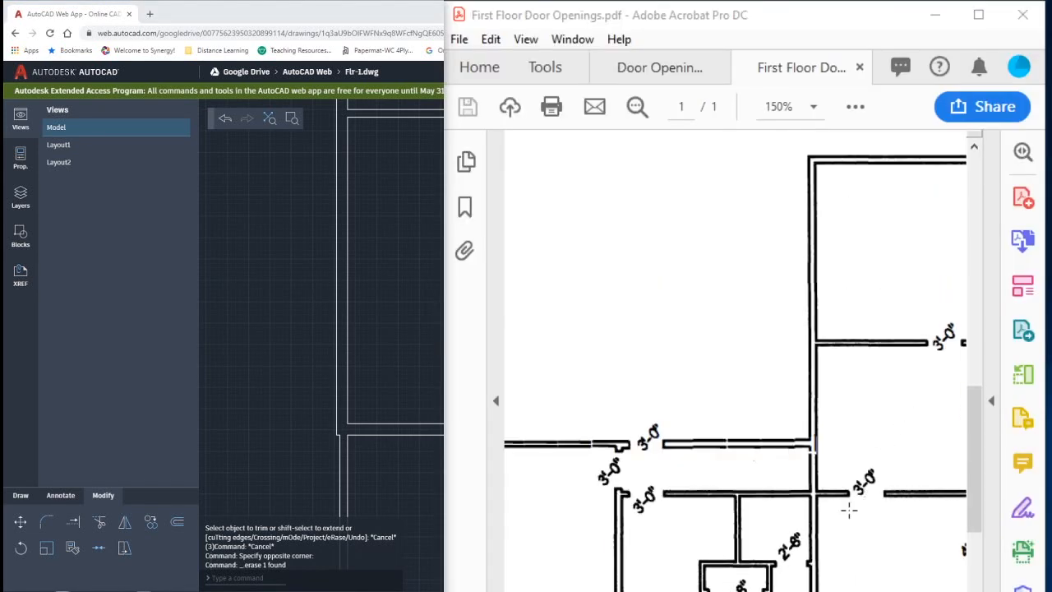
{"action": "left_click_drag", "start_coordinate": [809, 520], "coordinate": [696, 591]}
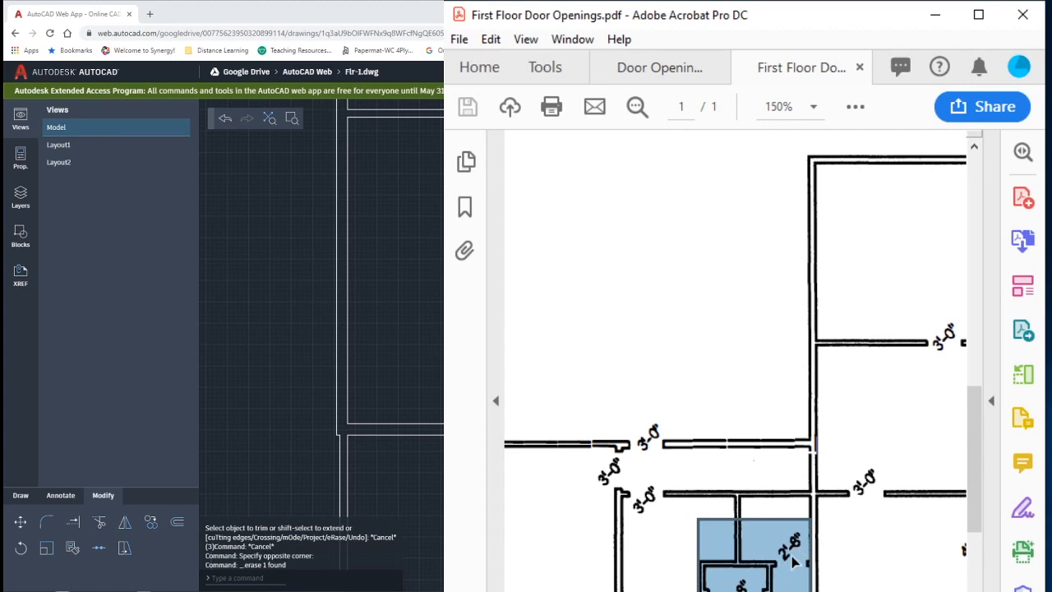
{"action": "scroll", "coordinate": [761, 540], "scroll_direction": "up", "scroll_amount": 12}
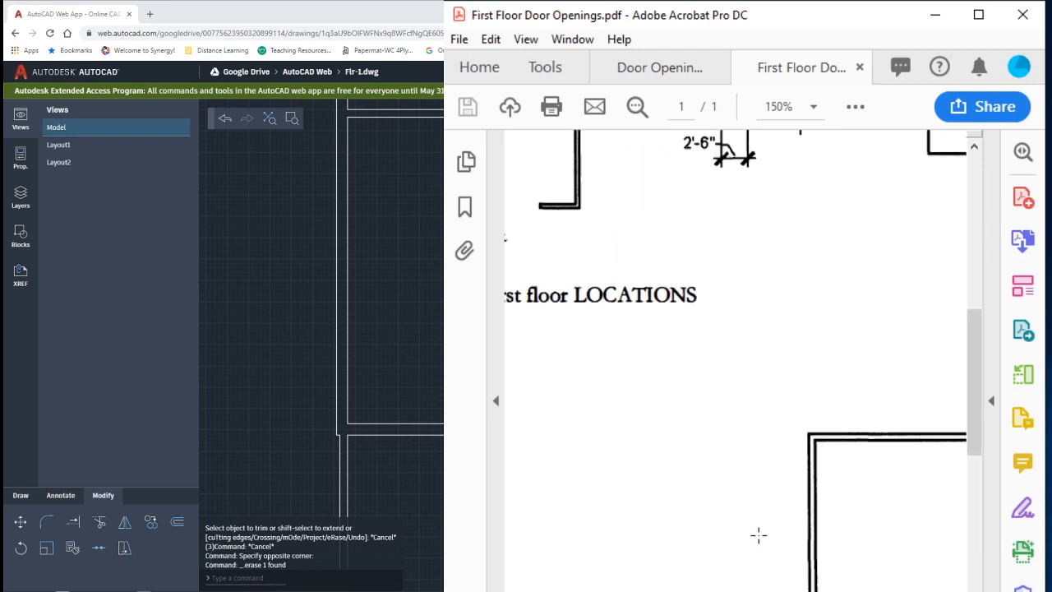
{"action": "scroll", "coordinate": [694, 410], "scroll_direction": "up", "scroll_amount": 1}
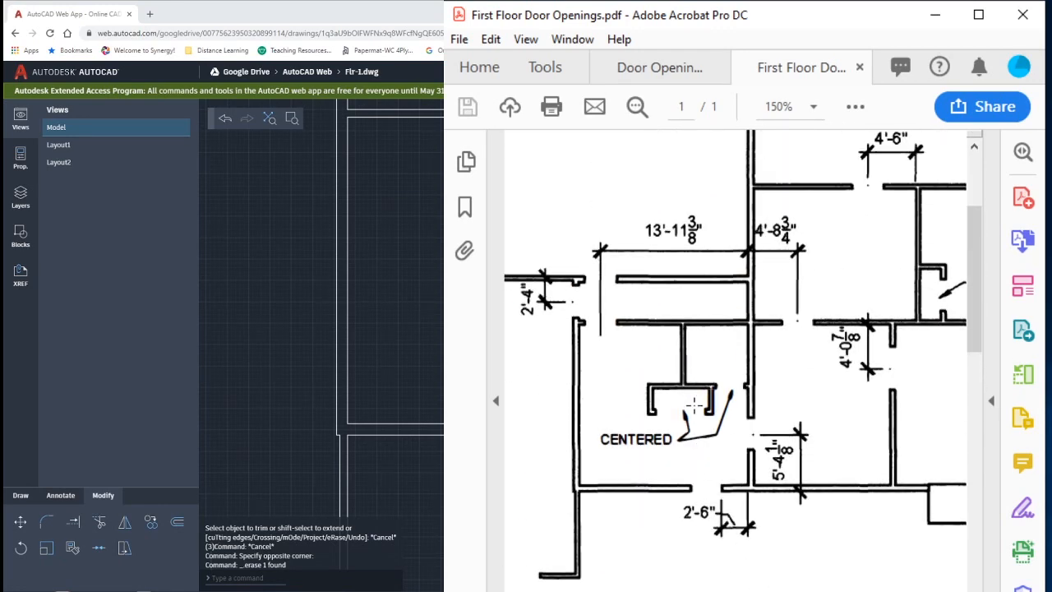
{"action": "scroll", "coordinate": [645, 409], "scroll_direction": "up", "scroll_amount": 2, "text": "ctrl"}
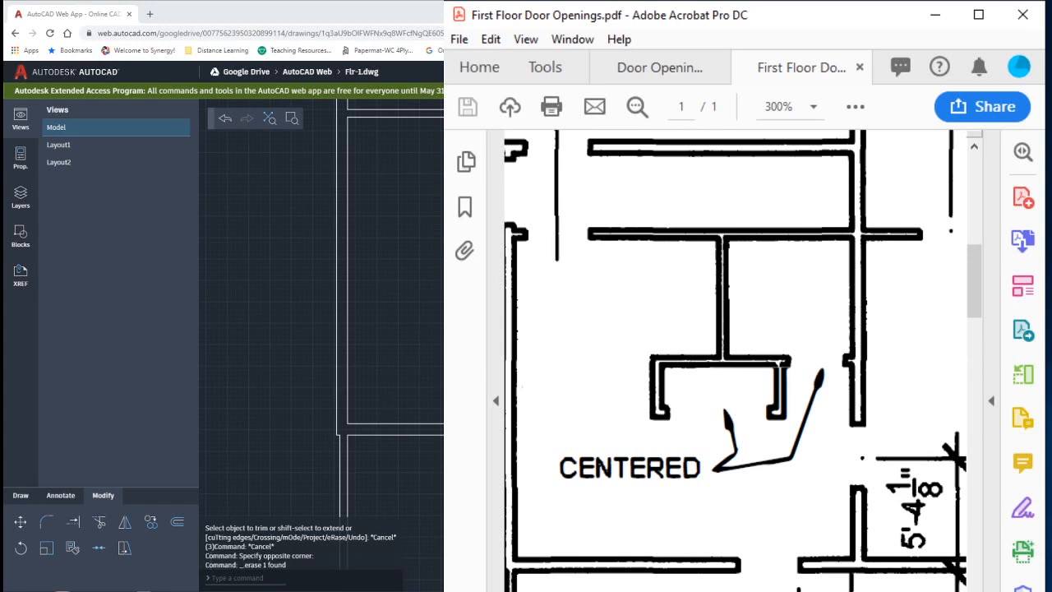
Step: Switch to the AutoCAD drawing and draw a center line across the closet's south wall from the midpoint of its outer face
{"action": "key", "text": "alt+Tab"}
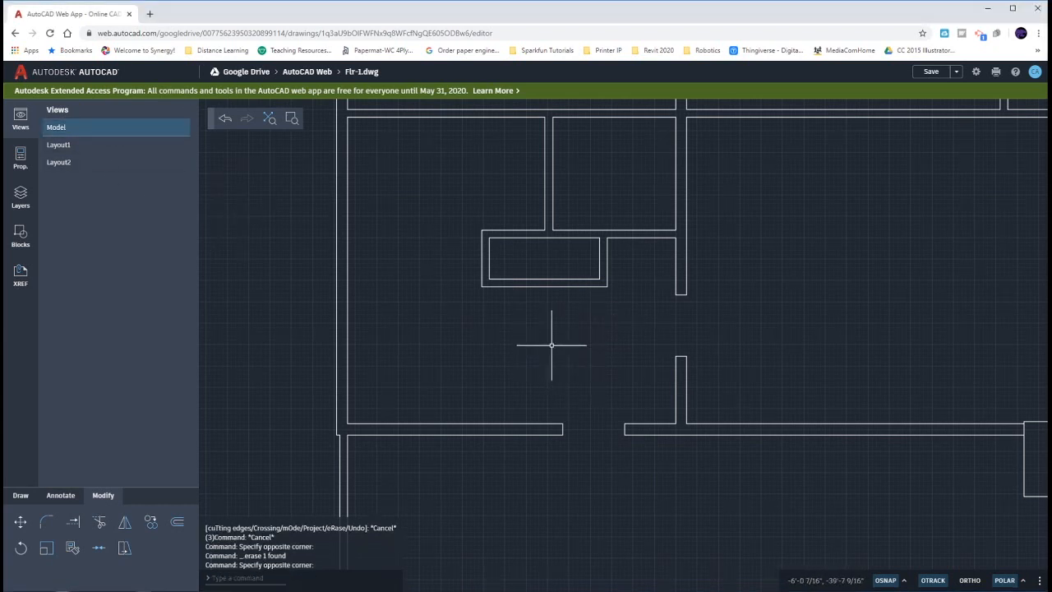
{"action": "type", "text": "l"}
{"action": "key", "text": "Return"}
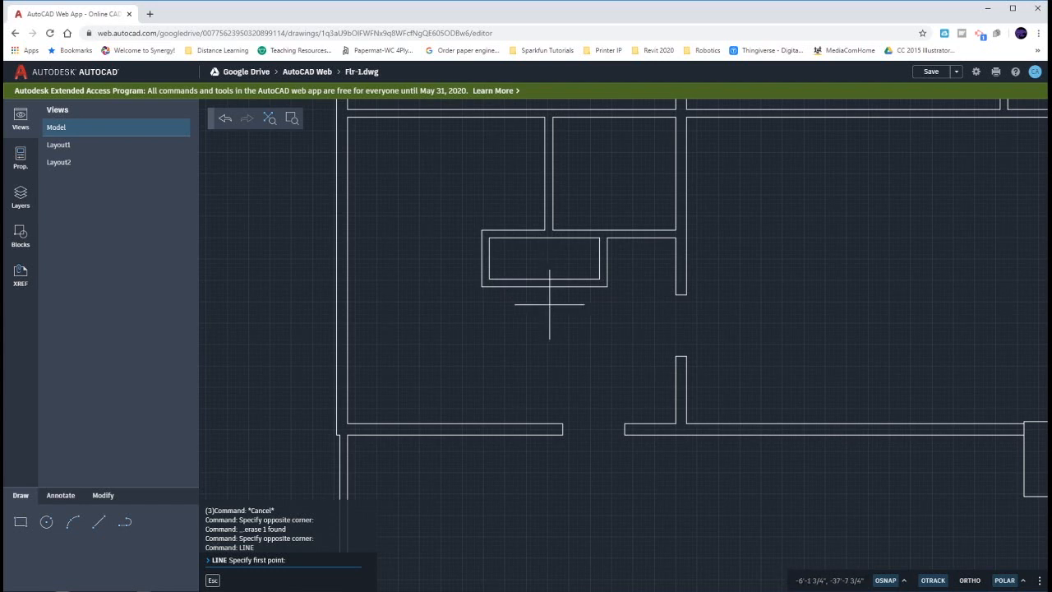
{"action": "right_click", "coordinate": [549, 309]}
{"action": "mouse_move", "coordinate": [582, 358]}
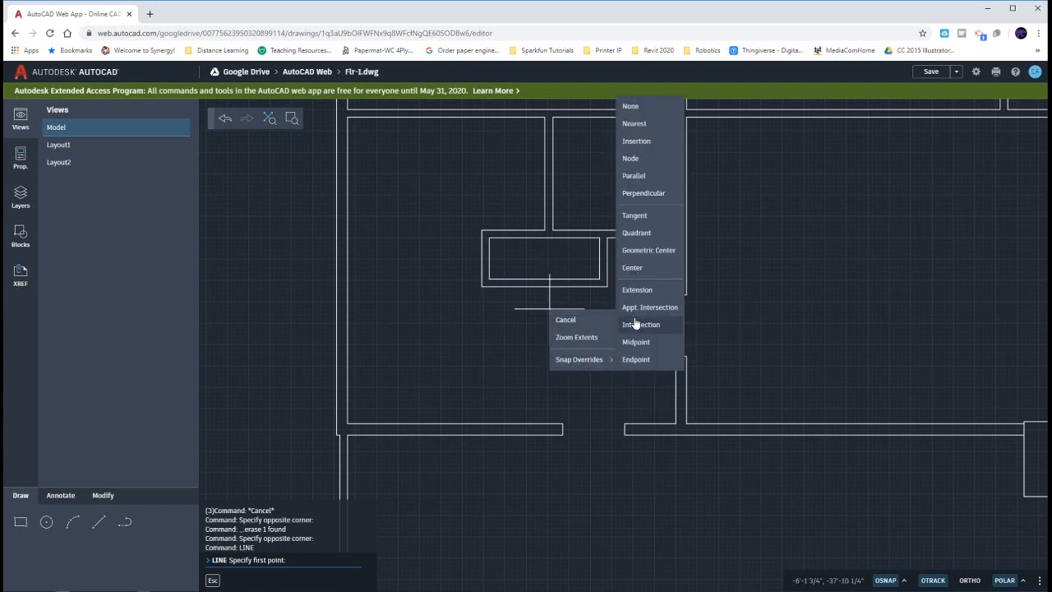
{"action": "left_click", "coordinate": [643, 343]}
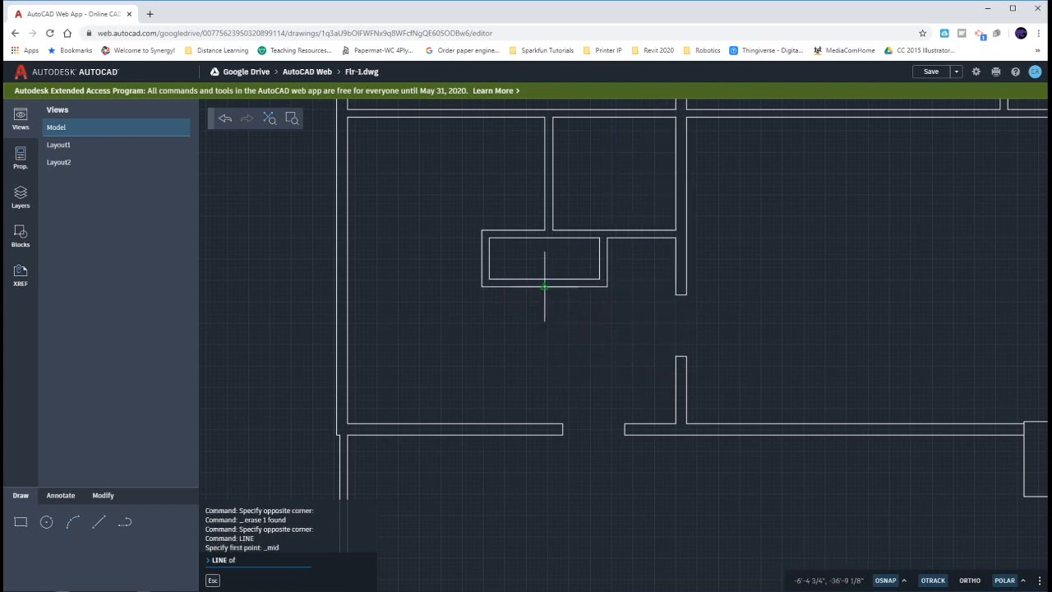
{"action": "left_click", "coordinate": [544, 287]}
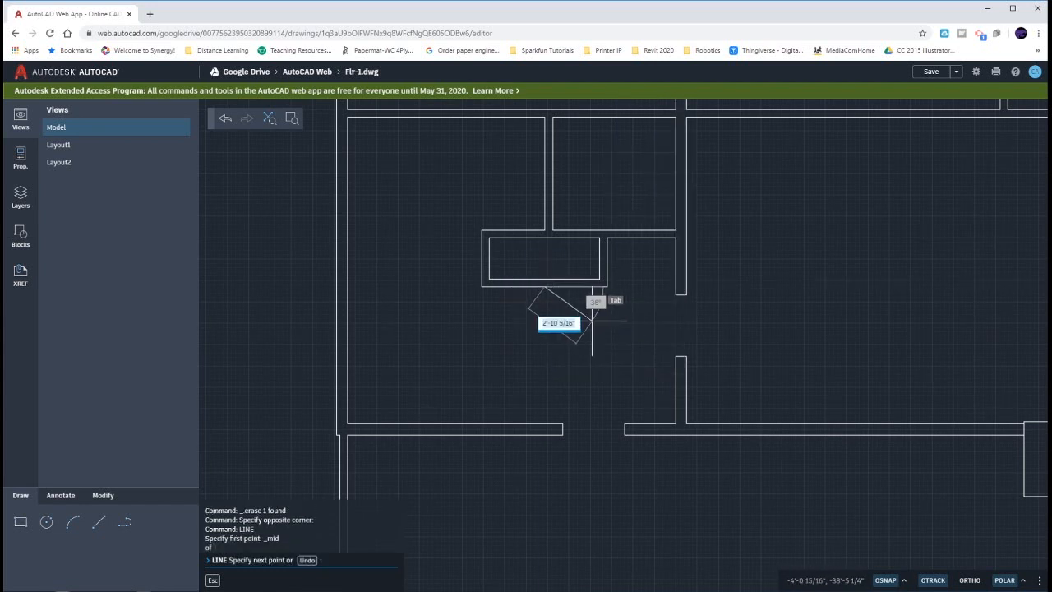
{"action": "left_click", "coordinate": [545, 280]}
{"action": "key", "text": "Escape"}
{"action": "key", "text": "Escape"}
{"action": "key", "text": "Escape"}
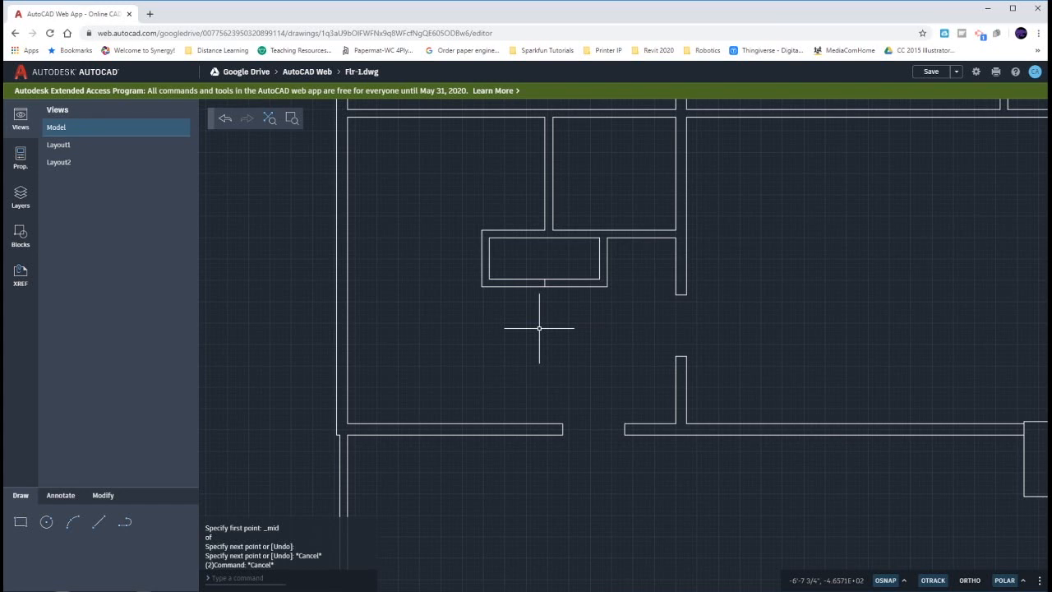
Step: Offset the closet opening's center line 2'4" to the east and 2'4" to the west
{"action": "type", "text": "o"}
{"action": "key", "text": "Return"}
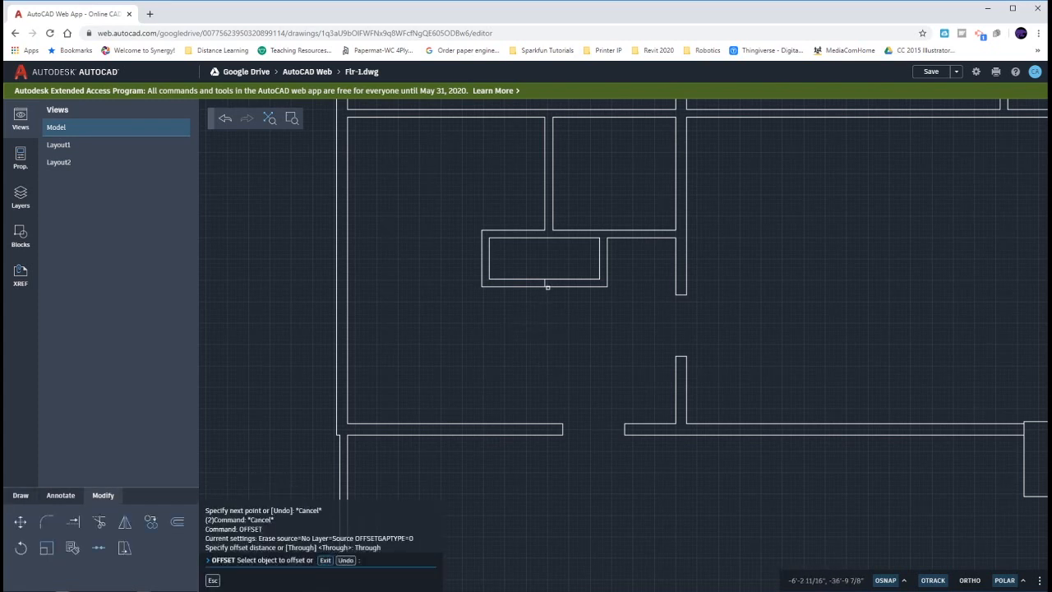
{"action": "left_click", "coordinate": [543, 283]}
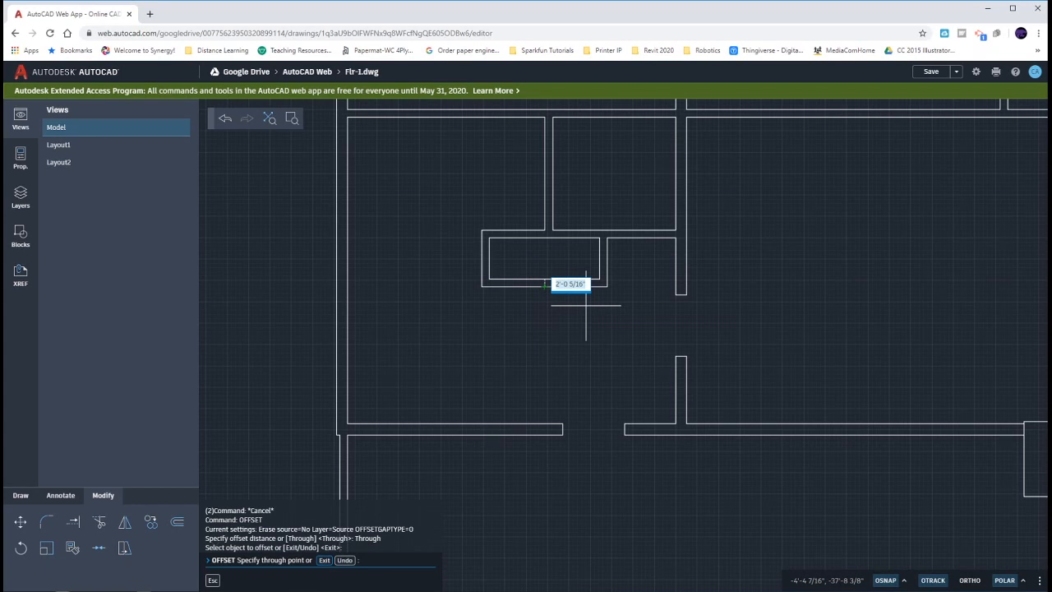
{"action": "type", "text": "4'4"}
{"action": "key", "text": "Return"}
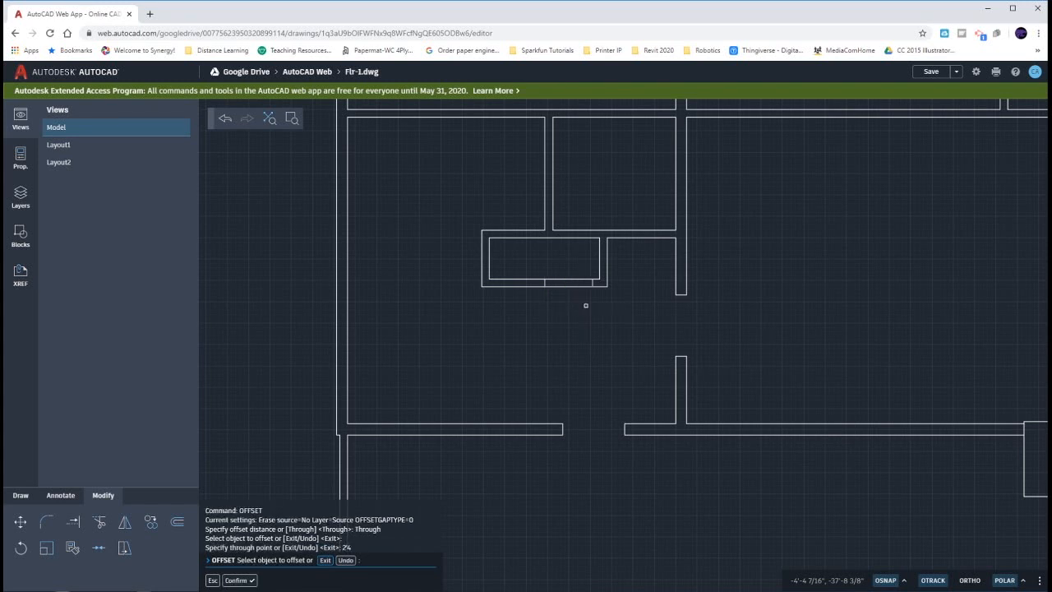
{"action": "left_click", "coordinate": [545, 280]}
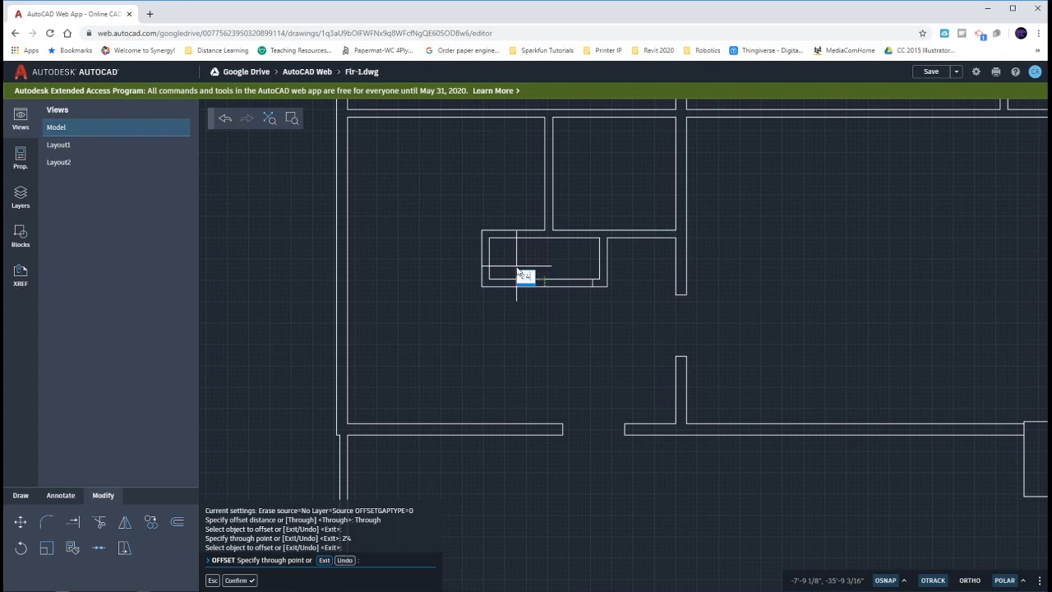
{"action": "key", "text": "Return"}
{"action": "key", "text": "Escape"}
{"action": "key", "text": "Escape"}
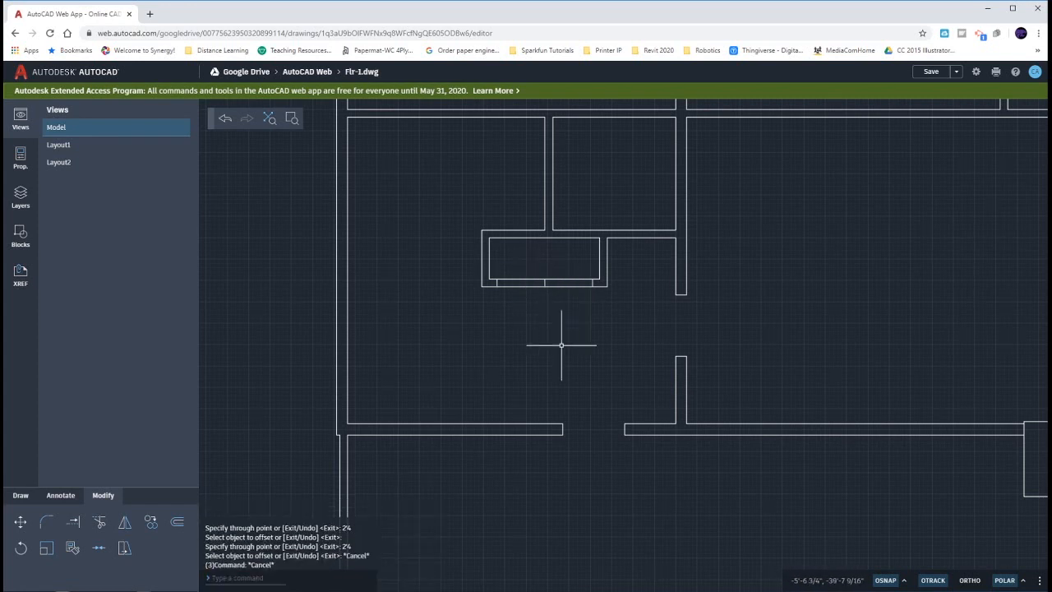
Step: Trim both faces of the closet's south wall between the jamb lines and remove the center line
{"action": "type", "text": "tr"}
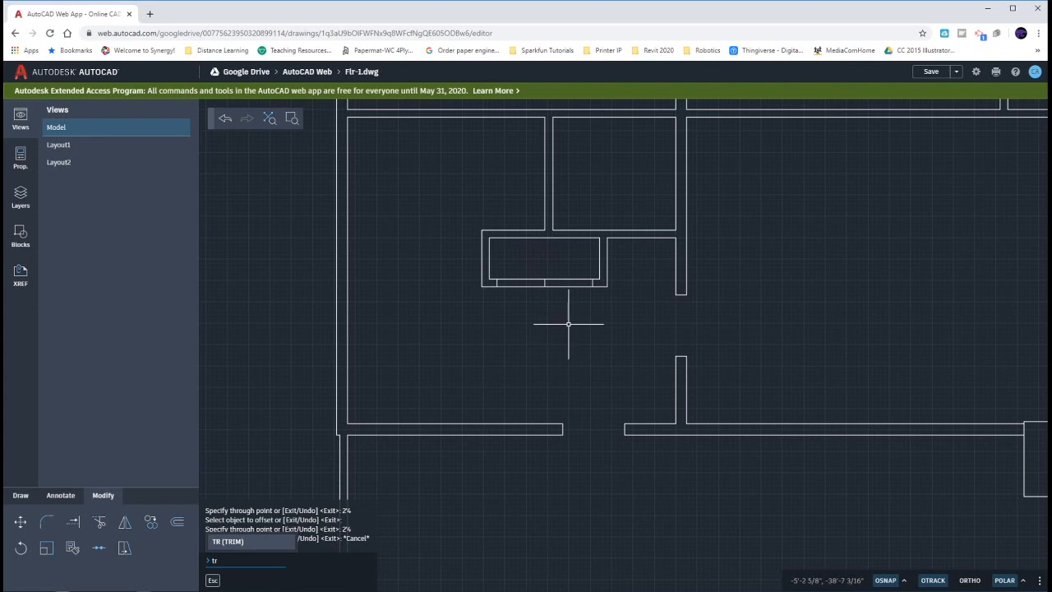
{"action": "key", "text": "Return"}
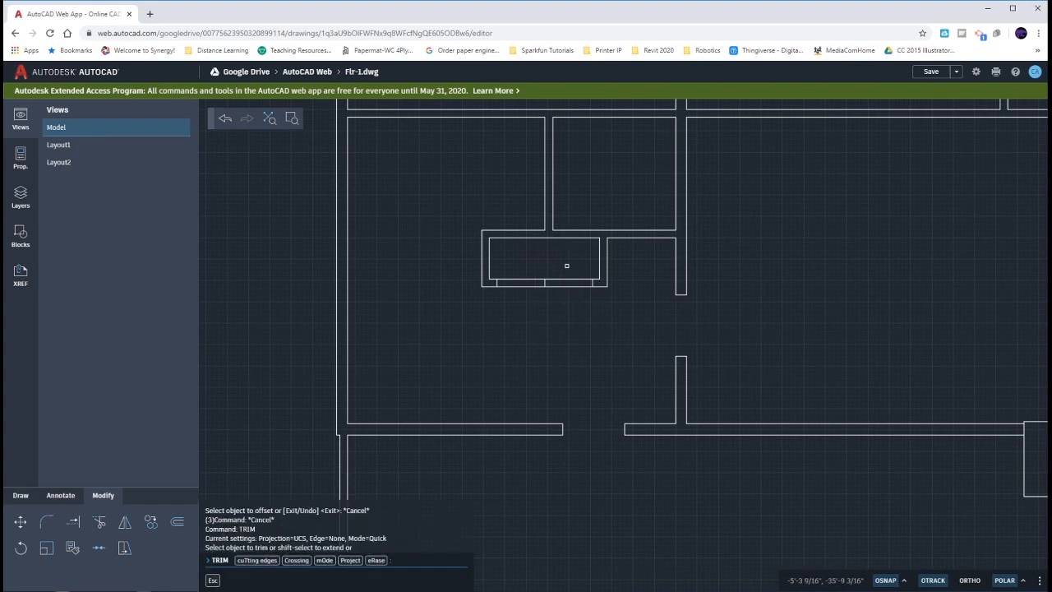
{"action": "left_click", "coordinate": [567, 265]}
{"action": "left_click", "coordinate": [570, 312]}
{"action": "left_click", "coordinate": [531, 311]}
{"action": "left_click", "coordinate": [529, 267]}
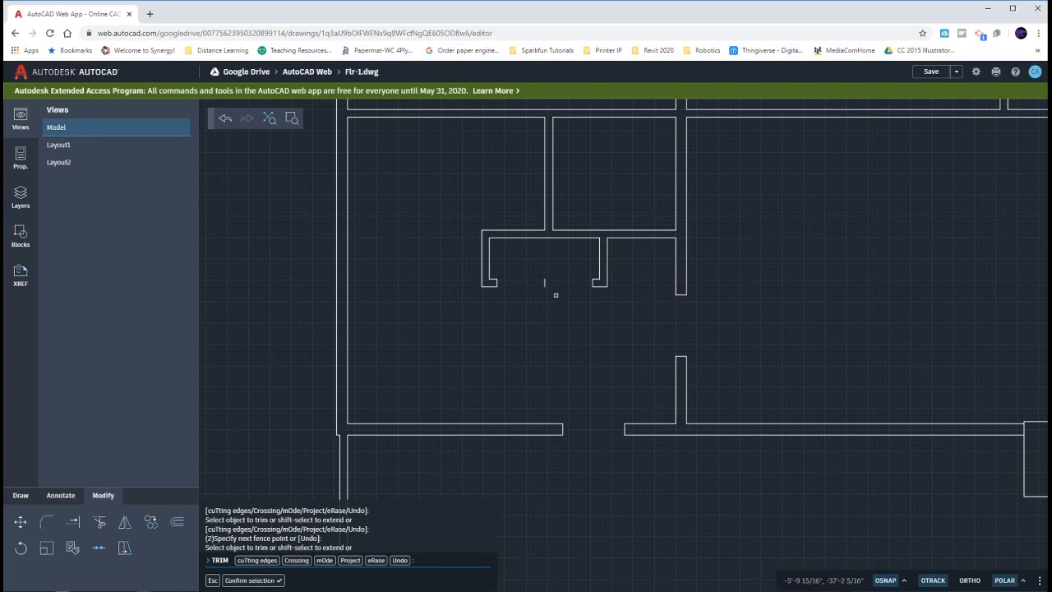
{"action": "left_click", "coordinate": [545, 284]}
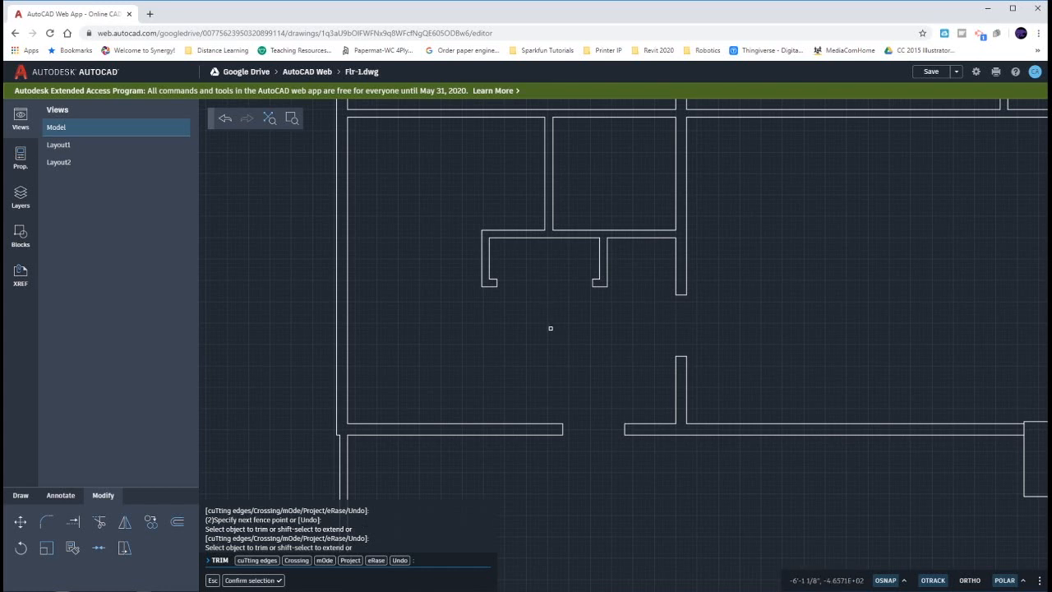
{"action": "key", "text": "Escape"}
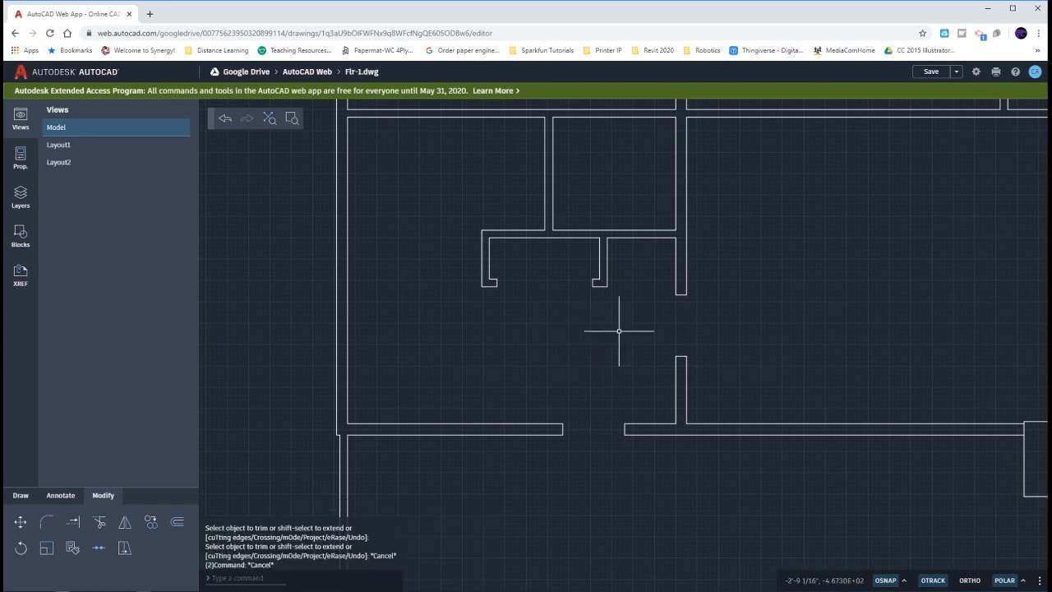
{"action": "left_click", "coordinate": [668, 312]}
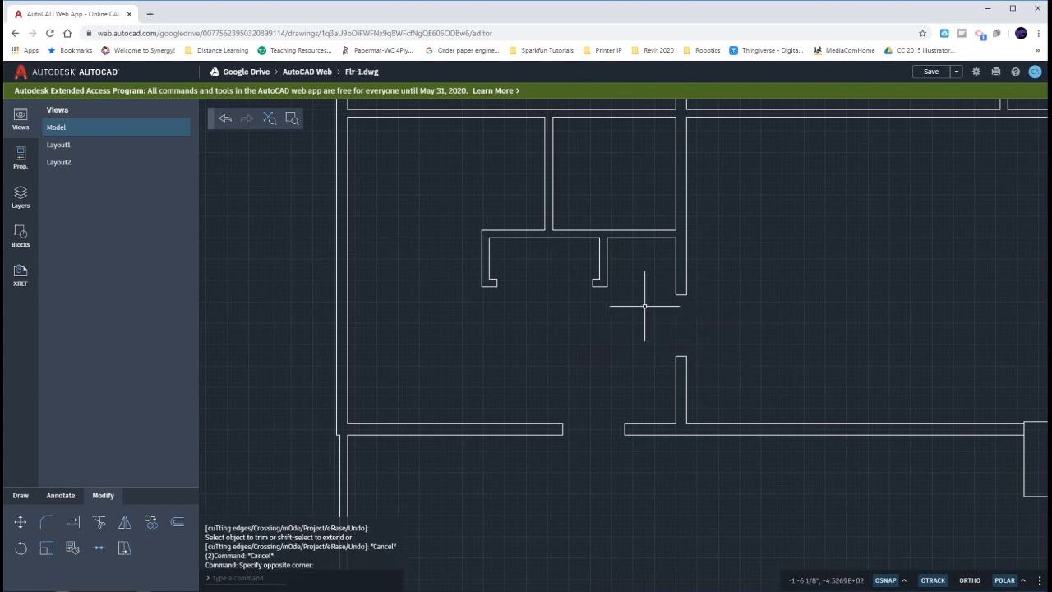
Step: Draw a center line across the short wall east of the closet, starting from the midpoint of its south face
{"action": "type", "text": "l"}
{"action": "key", "text": "Return"}
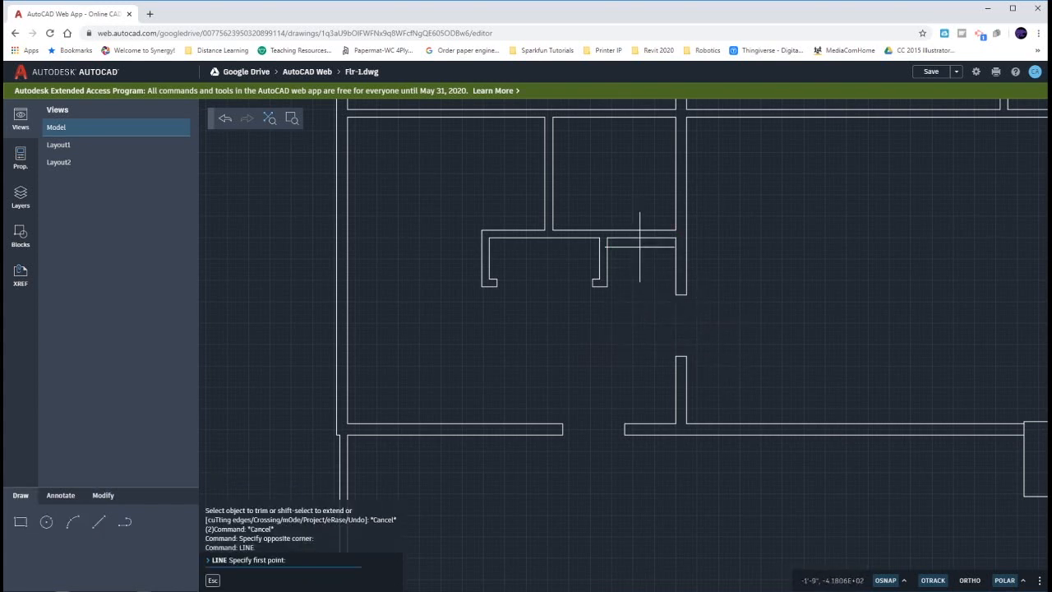
{"action": "right_click", "coordinate": [639, 251]}
{"action": "mouse_move", "coordinate": [685, 305]}
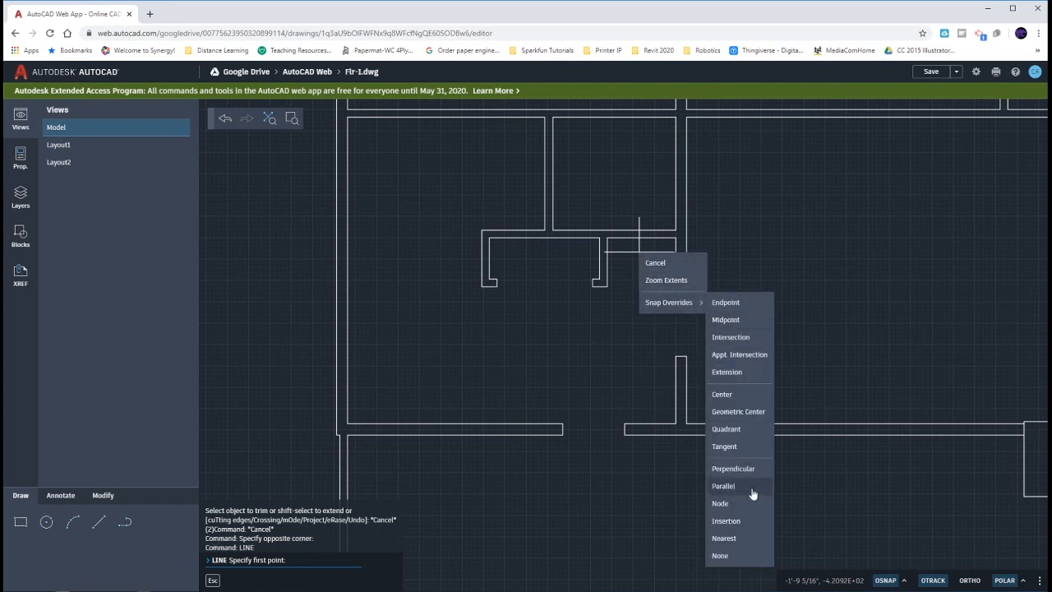
{"action": "left_click", "coordinate": [726, 319]}
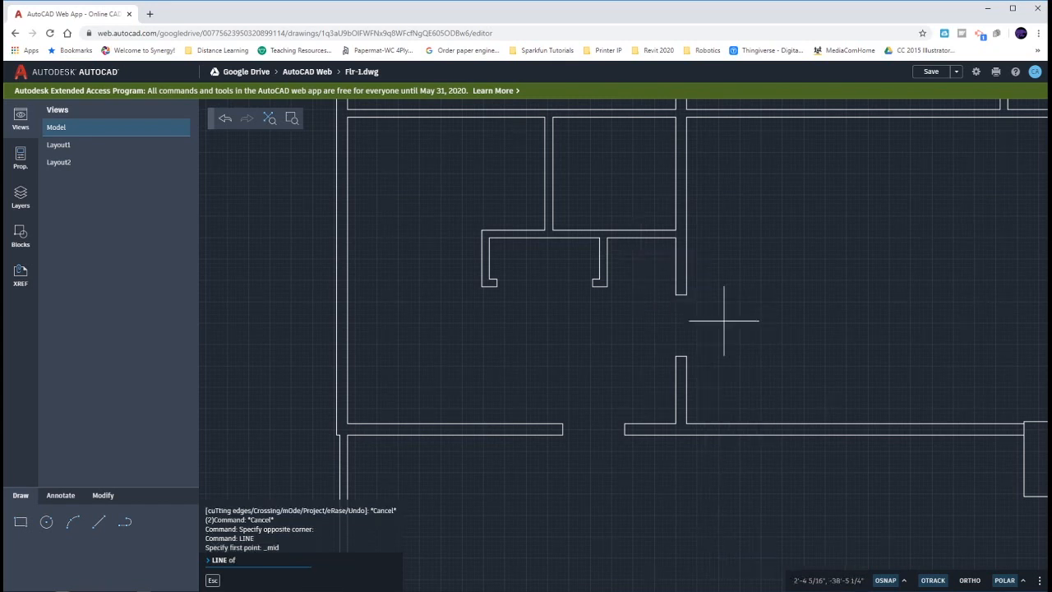
{"action": "left_click", "coordinate": [641, 235]}
{"action": "key", "text": "Escape"}
{"action": "key", "text": "Escape"}
{"action": "key", "text": "Escape"}
{"action": "key", "text": "Escape"}
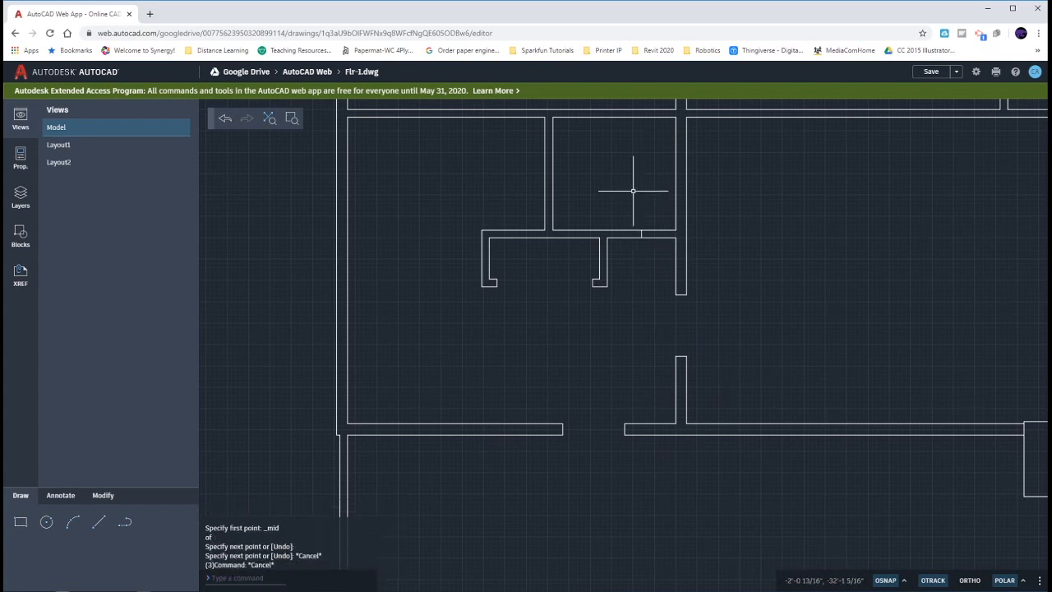
Step: Offset the short wall's center line 1'4" to the west and 1'4" to the east
{"action": "type", "text": "o"}
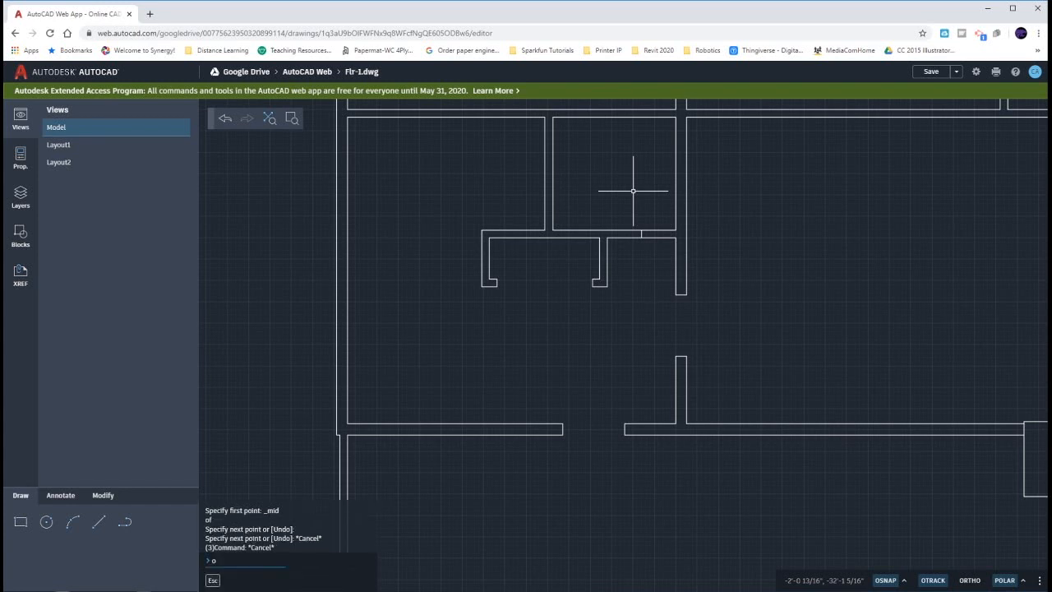
{"action": "key", "text": "Return"}
{"action": "key", "text": "Return"}
{"action": "left_click", "coordinate": [641, 233]}
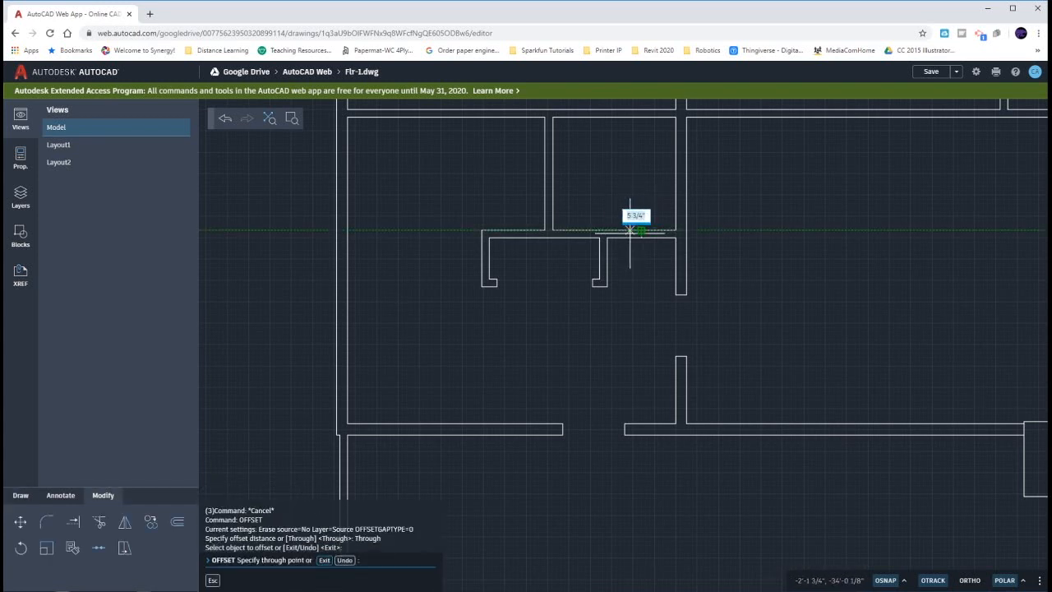
{"action": "type", "text": "14"}
{"action": "key", "text": "Return"}
{"action": "left_click", "coordinate": [640, 233]}
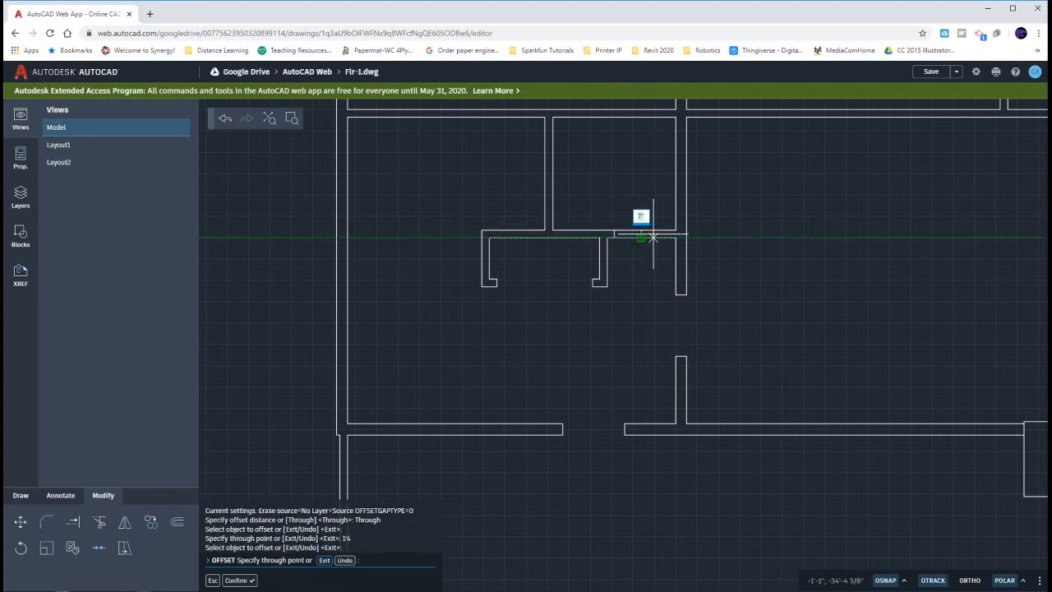
{"action": "type", "text": "1'4"}
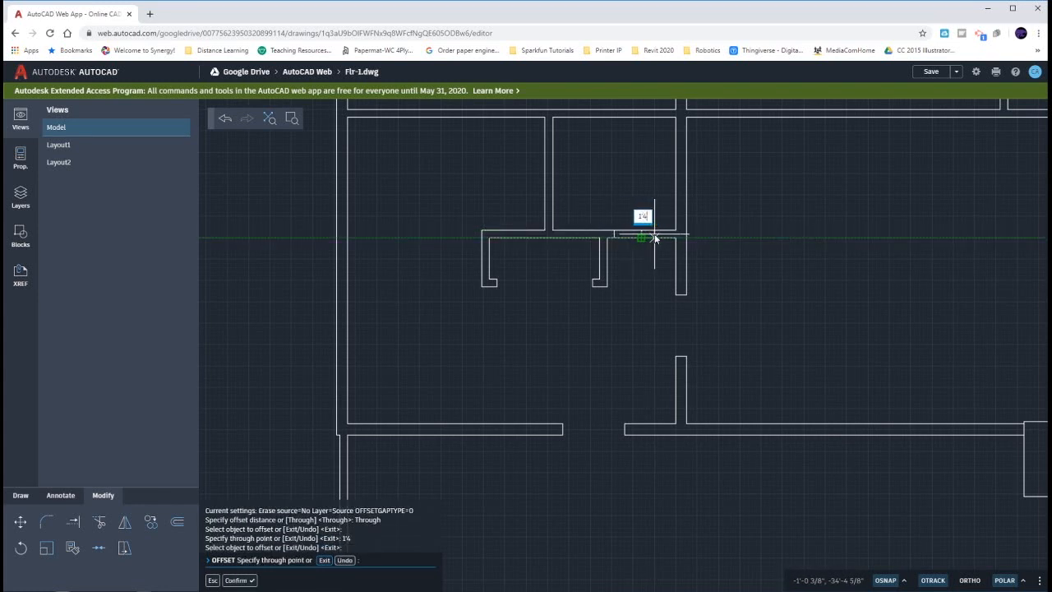
{"action": "key", "text": "Return"}
{"action": "key", "text": "Escape"}
{"action": "key", "text": "Escape"}
Step: Trim both faces of the short wall east of the closet between the jamb lines and remove the center line
{"action": "type", "text": "tr"}
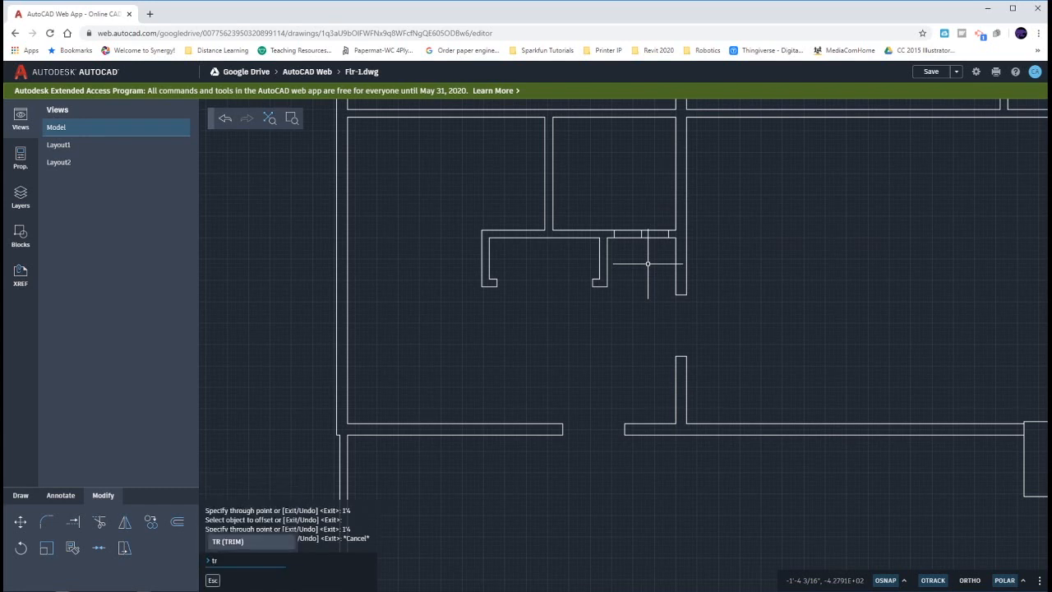
{"action": "key", "text": "Return"}
{"action": "left_click_drag", "start_coordinate": [655, 252], "coordinate": [651, 217]}
{"action": "left_click_drag", "start_coordinate": [638, 217], "coordinate": [637, 233]}
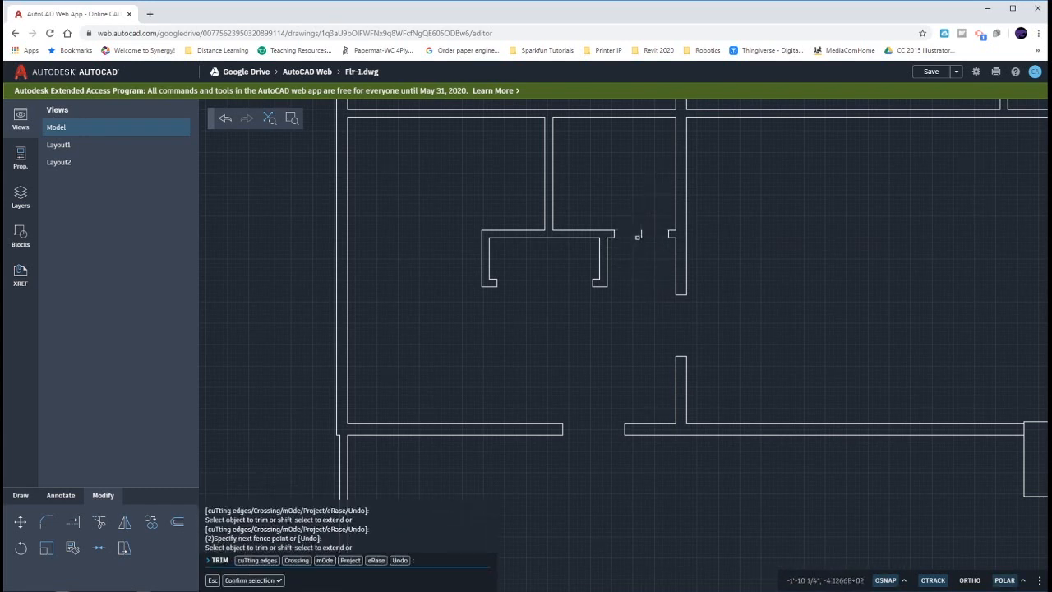
{"action": "key", "text": "Escape"}
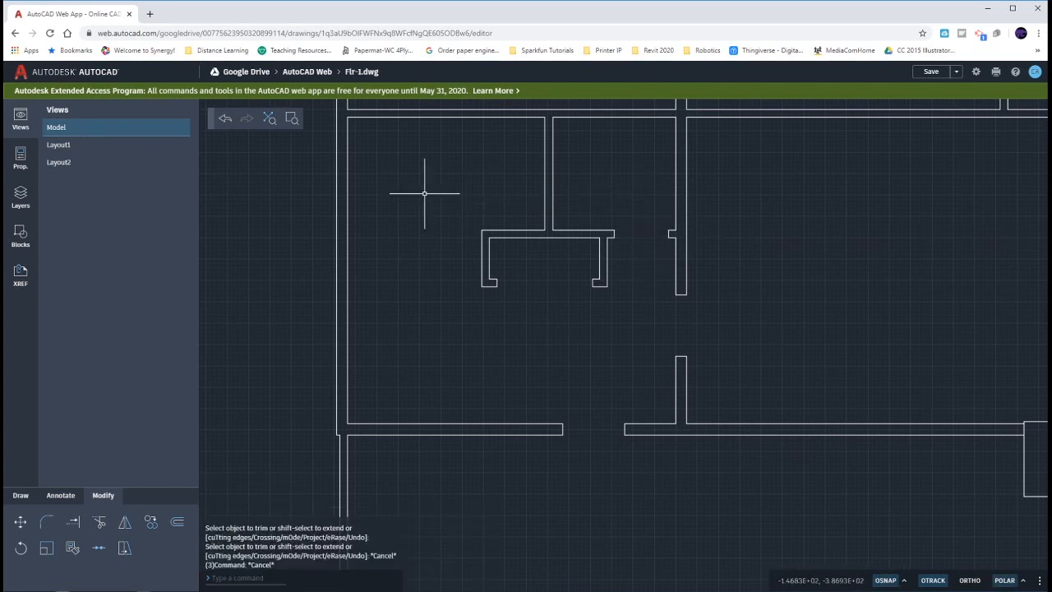
Step: Switch to First Floor Door Openings.pdf and examine the location dimensions of the openings at the west end of the hallway
{"action": "middle_click_drag", "start_coordinate": [422, 189], "coordinate": [547, 399]}
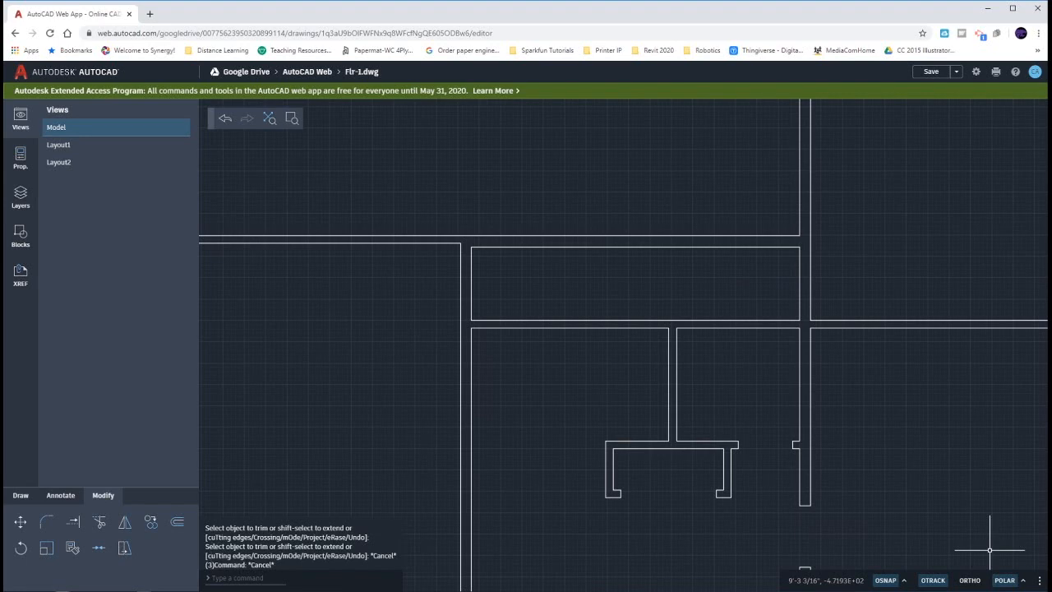
{"action": "key", "text": "alt+Tab"}
{"action": "scroll", "coordinate": [795, 486], "scroll_direction": "down", "scroll_amount": 2, "text": "ctrl"}
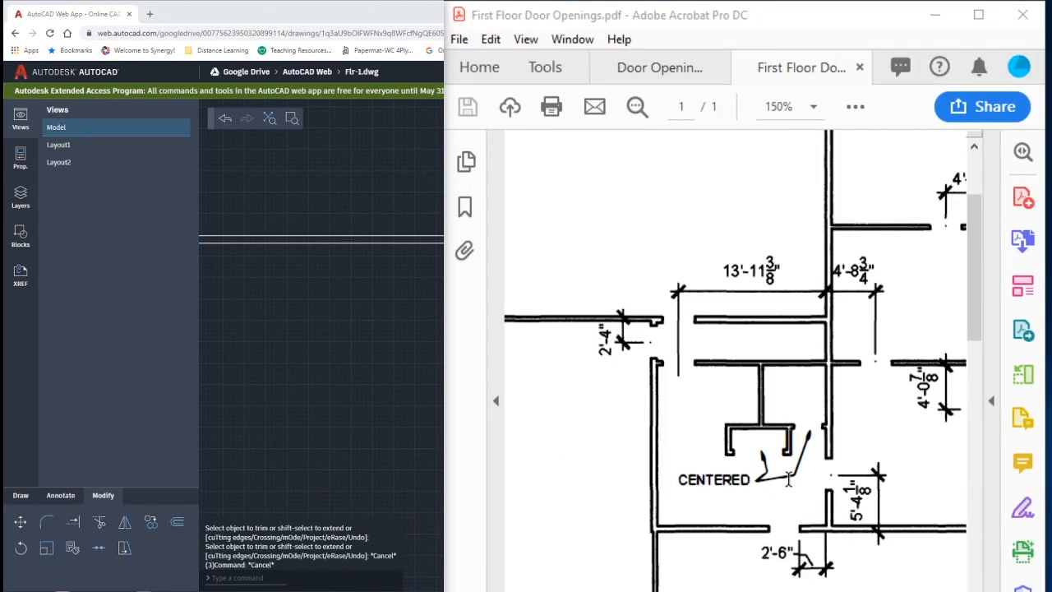
{"action": "scroll", "coordinate": [616, 281], "scroll_direction": "up", "scroll_amount": 2, "text": "ctrl"}
{"action": "scroll", "coordinate": [629, 401], "scroll_direction": "down", "scroll_amount": 1, "text": "ctrl"}
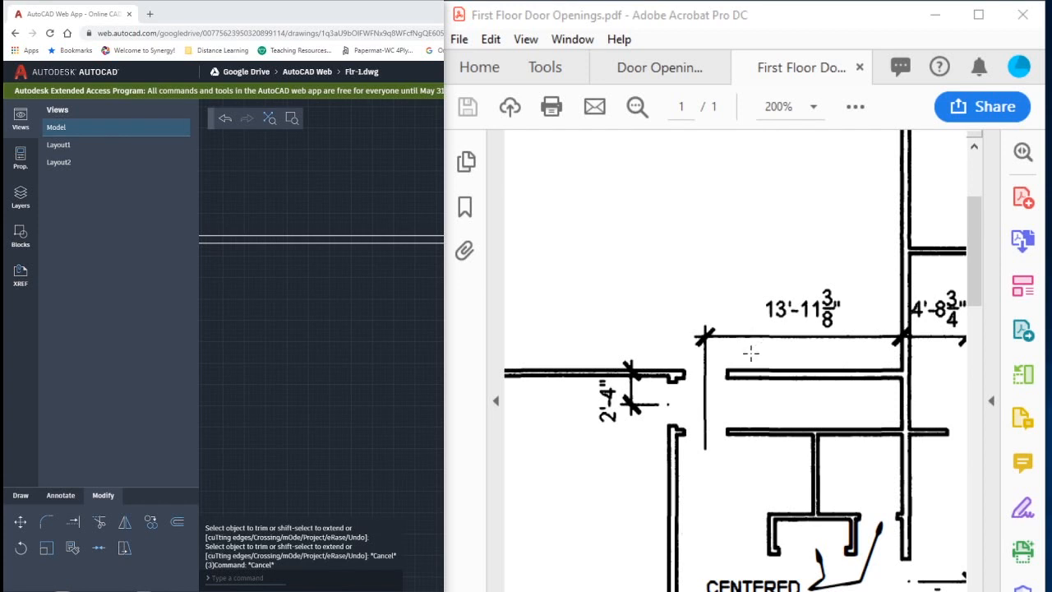
{"action": "left_click_drag", "start_coordinate": [686, 349], "coordinate": [725, 457]}
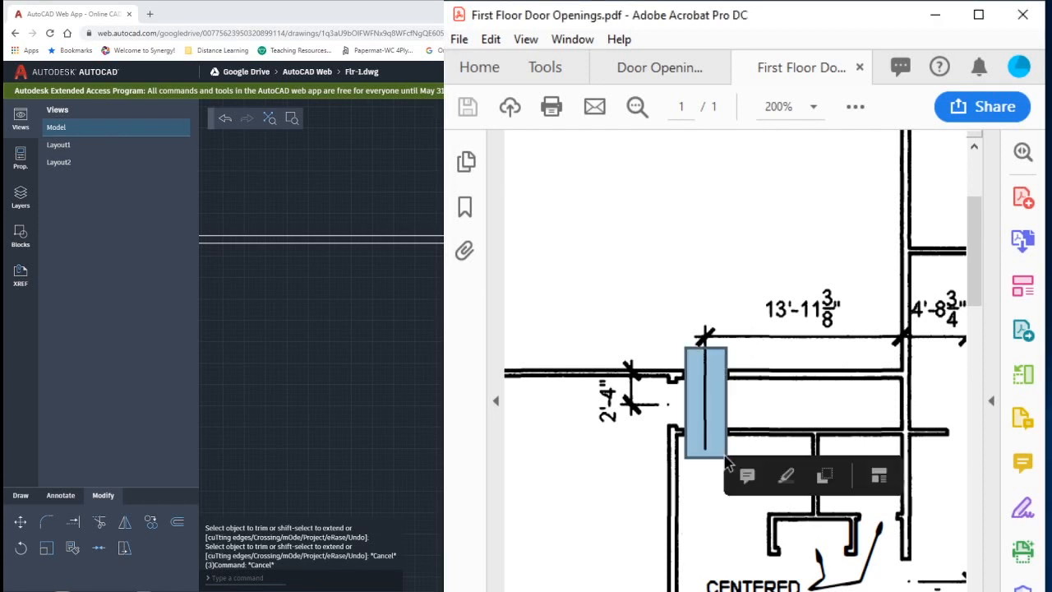
{"action": "left_click_drag", "start_coordinate": [751, 277], "coordinate": [854, 342]}
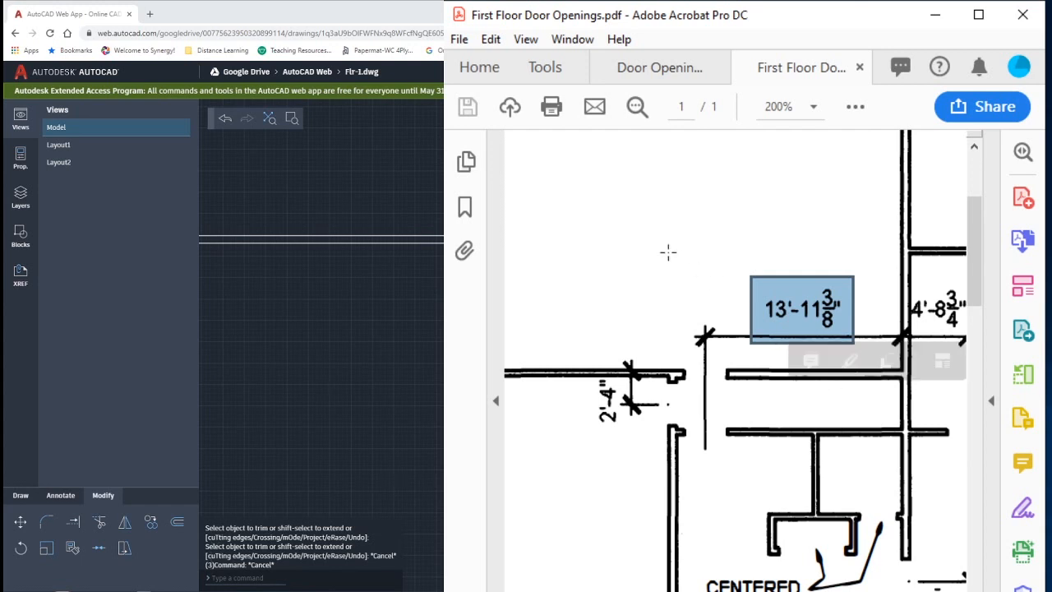
{"action": "left_click_drag", "start_coordinate": [879, 229], "coordinate": [903, 327]}
{"action": "left_click", "coordinate": [737, 255]}
{"action": "left_click", "coordinate": [712, 251]}
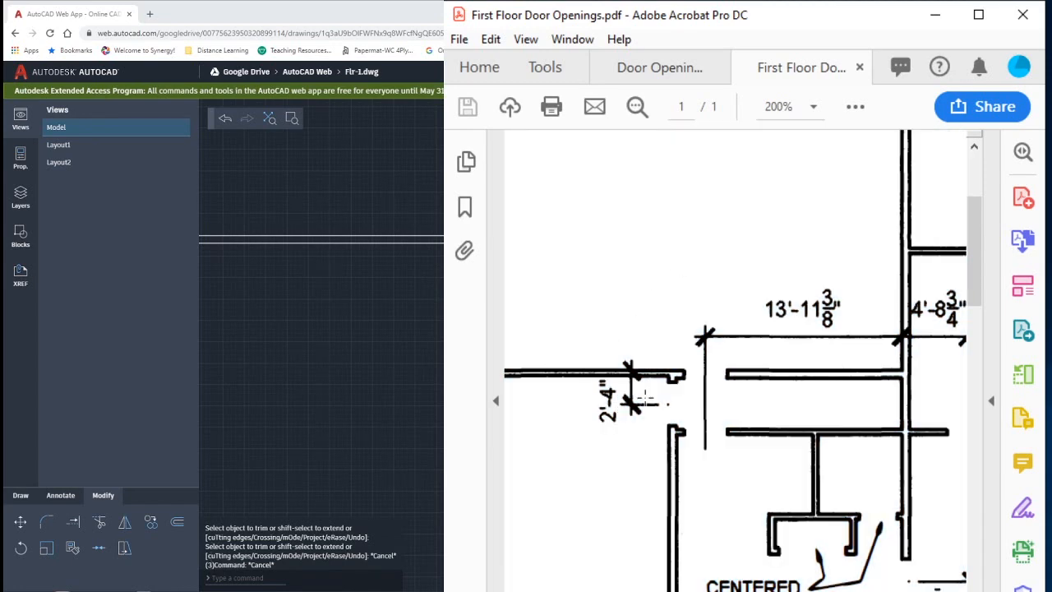
Step: Check the sizes of the three openings around the hallway's west end in the PDF, and return to the AutoCAD drawing
{"action": "scroll", "coordinate": [658, 399], "scroll_direction": "down", "scroll_amount": 15}
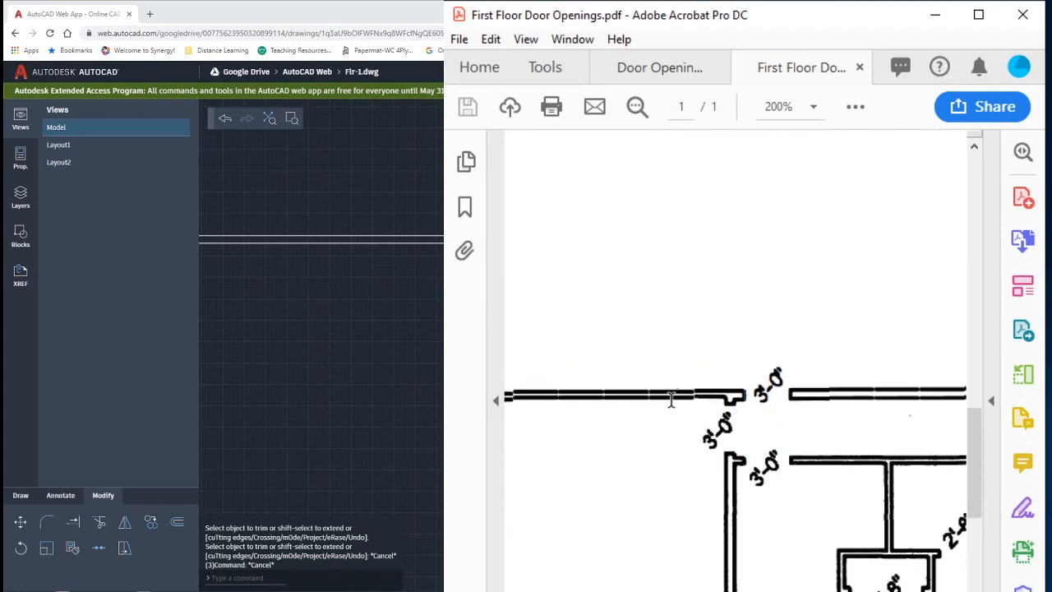
{"action": "left_click_drag", "start_coordinate": [665, 342], "coordinate": [808, 522]}
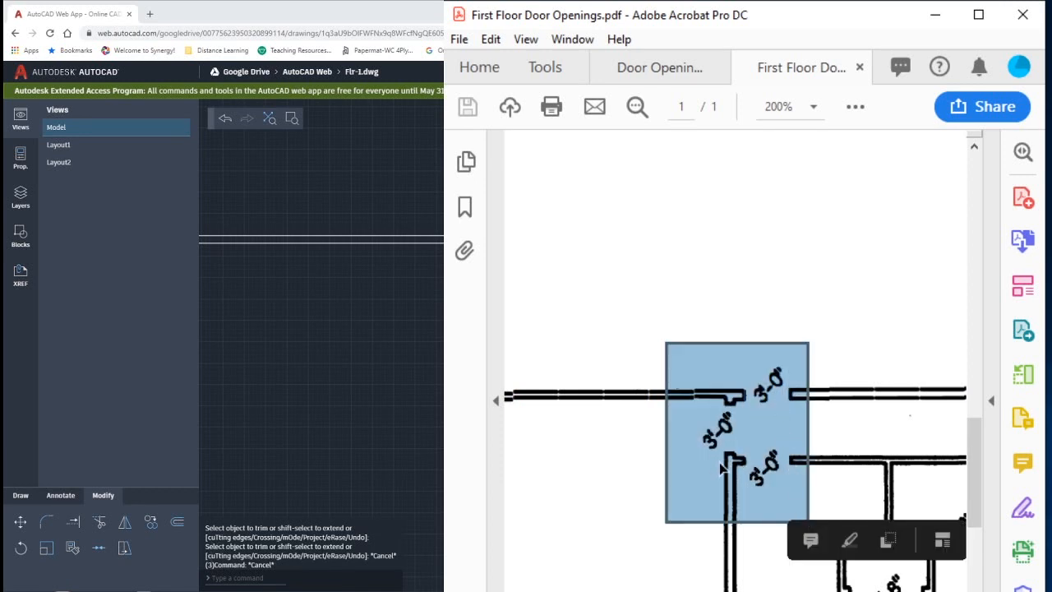
{"action": "scroll", "coordinate": [720, 463], "scroll_direction": "up", "scroll_amount": 10}
{"action": "scroll", "coordinate": [717, 462], "scroll_direction": "up", "scroll_amount": 3}
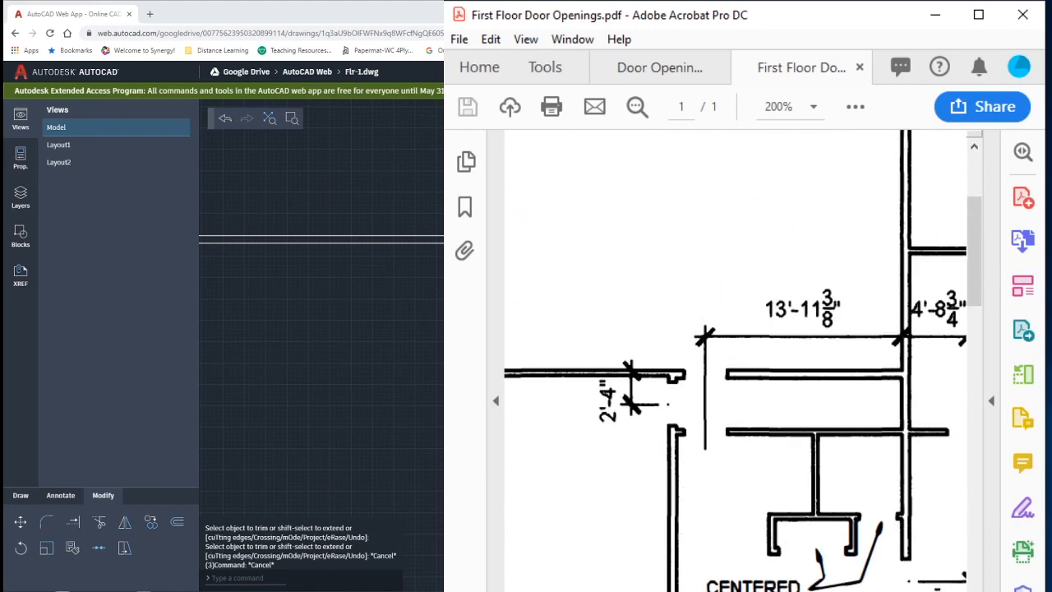
{"action": "left_click", "coordinate": [876, 589]}
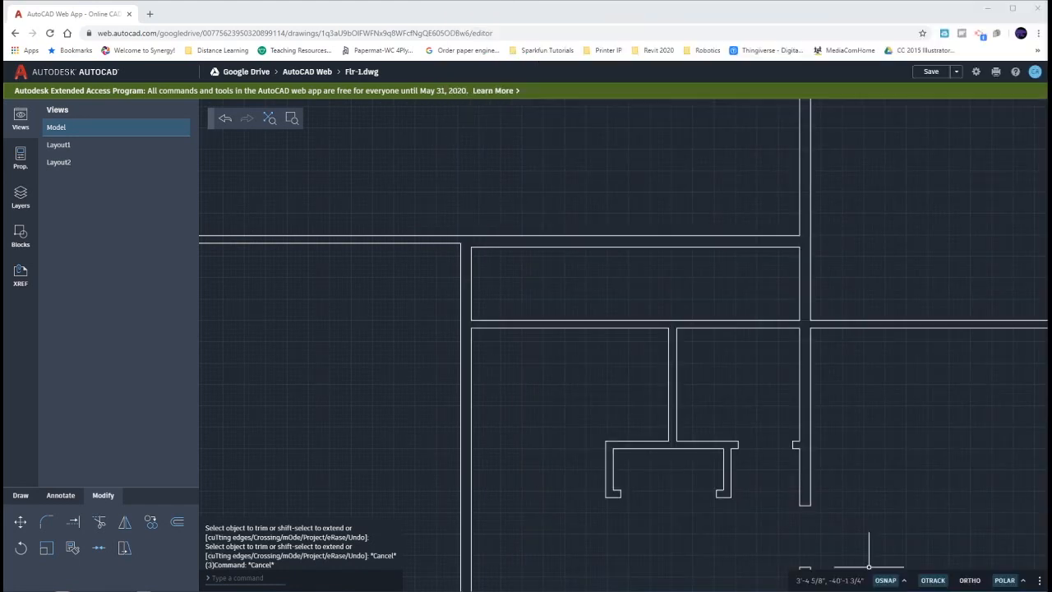
Step: Offset the west face of the north-south wall above the hallway 13'11-3/8" to the west as the openings' center line
{"action": "left_click", "coordinate": [528, 195]}
{"action": "type", "text": "o"}
{"action": "key", "text": "Return"}
{"action": "key", "text": "Return"}
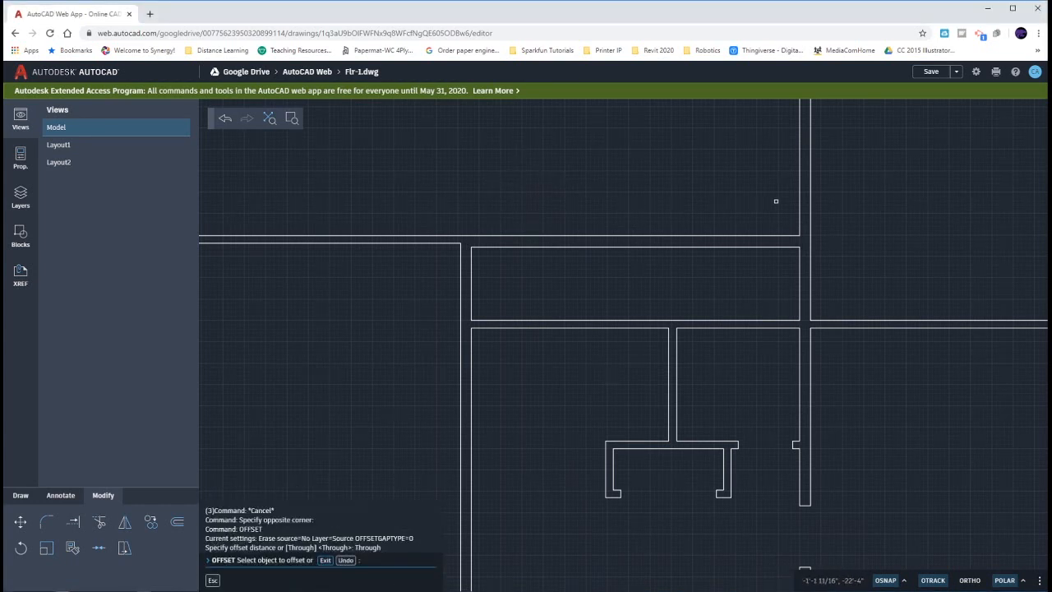
{"action": "left_click", "coordinate": [798, 196]}
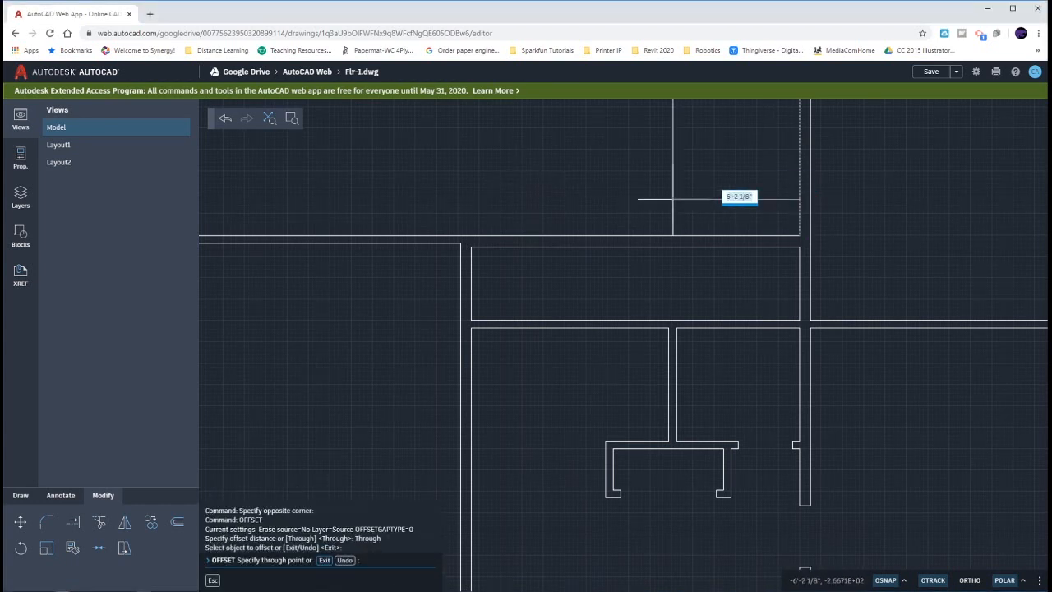
{"action": "type", "text": "13"}
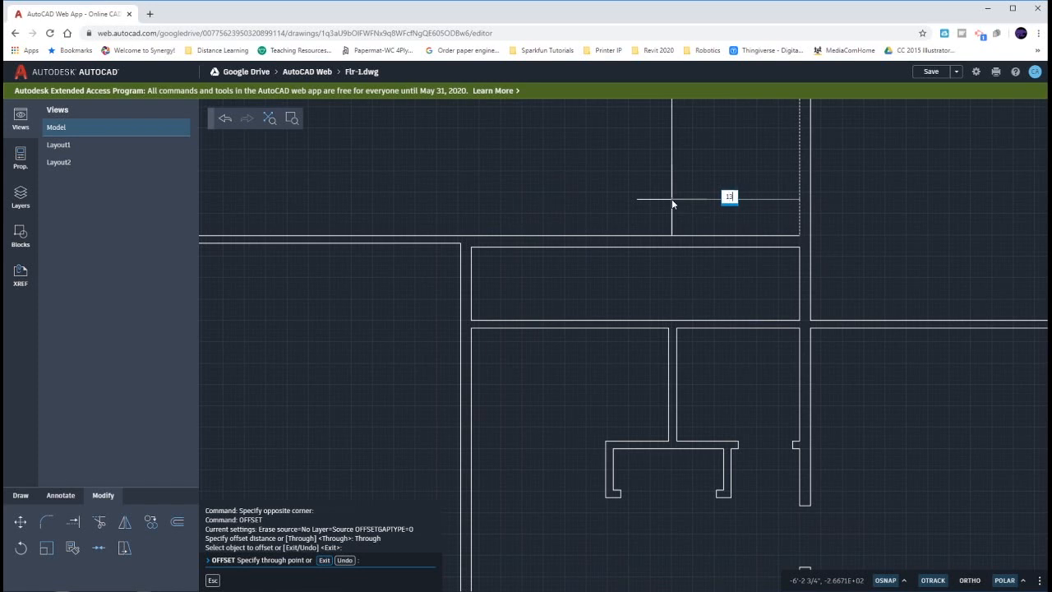
{"action": "type", "text": "'11-3/8"}
{"action": "key", "text": "Return"}
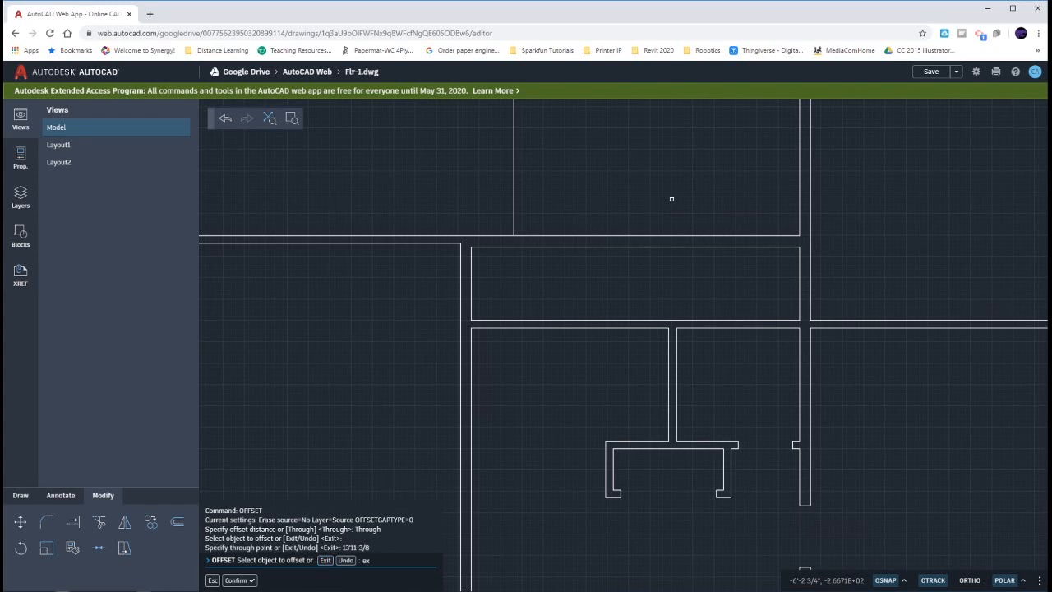
{"action": "type", "text": "ex"}
{"action": "key", "text": "Return"}
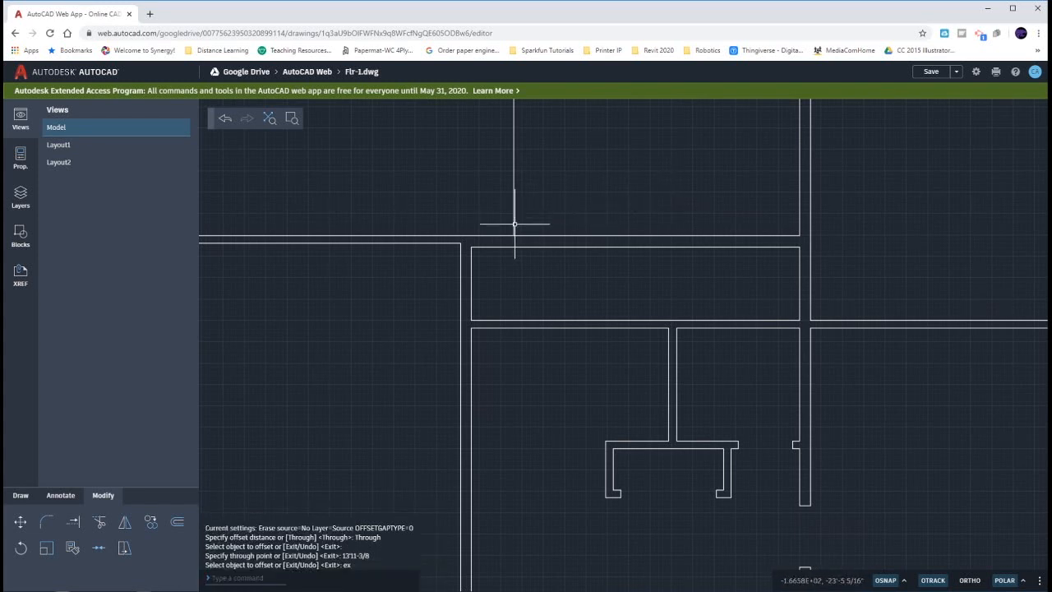
{"action": "key", "text": "Escape"}
Step: Extend the offset center line down through both hallway walls and trim off its part north of the upper hallway wall
{"action": "type", "text": "ex"}
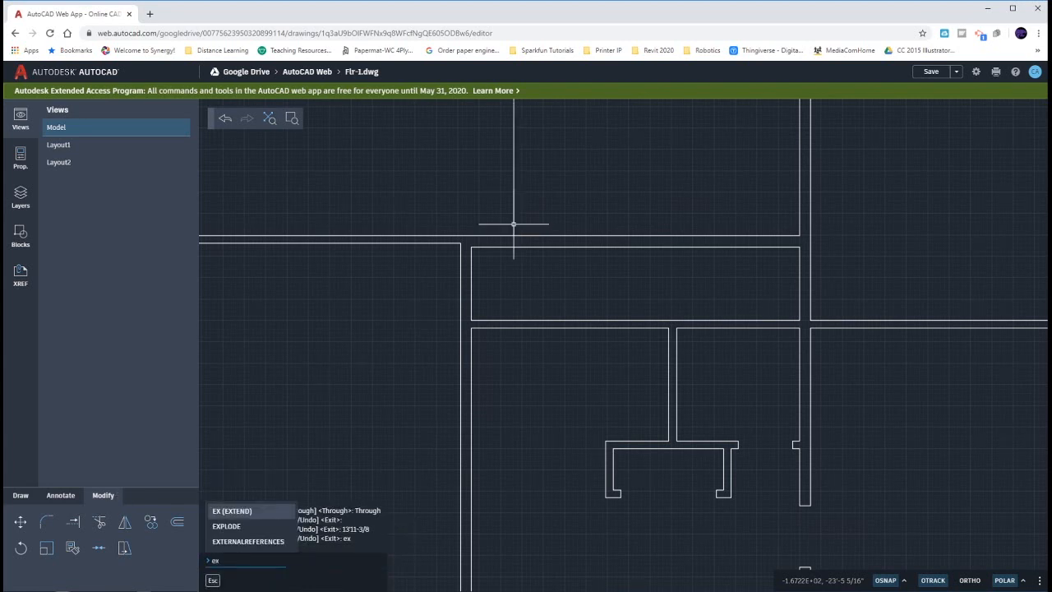
{"action": "key", "text": "Return"}
{"action": "left_click", "coordinate": [514, 239]}
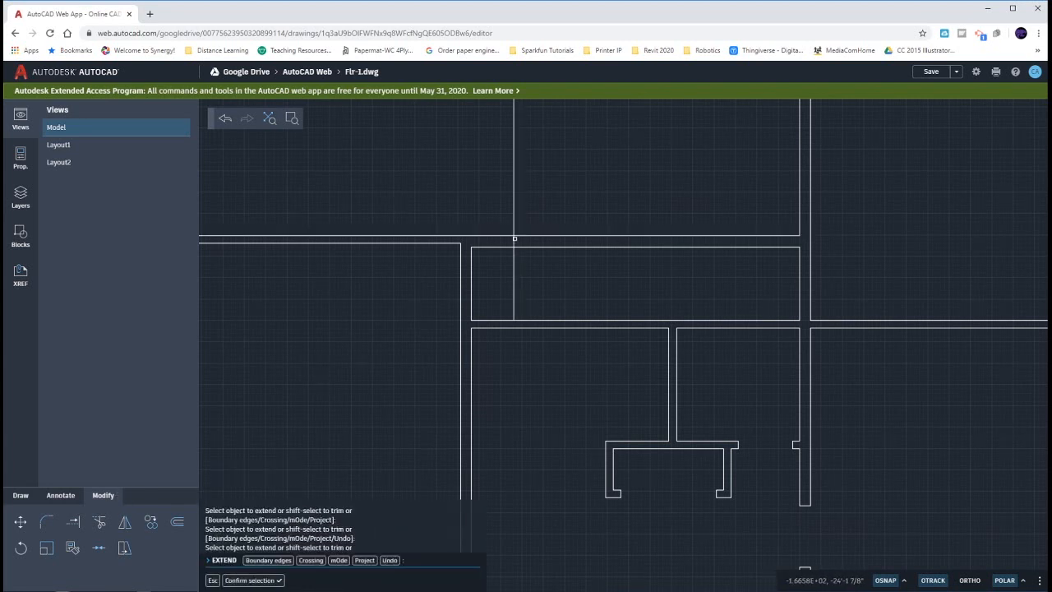
{"action": "left_click", "coordinate": [513, 292]}
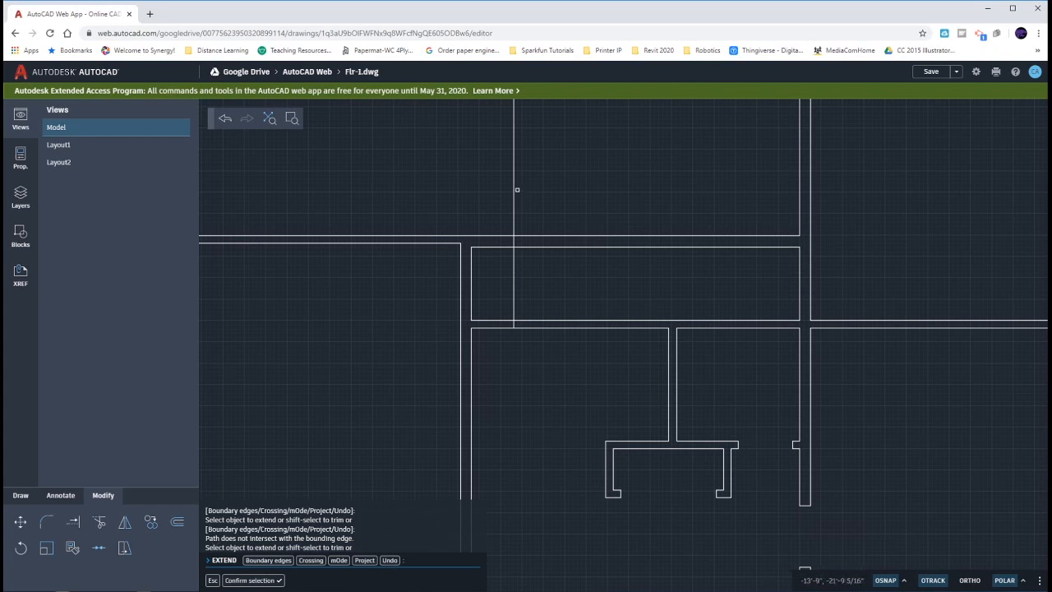
{"action": "left_click", "coordinate": [514, 189], "text": "shift"}
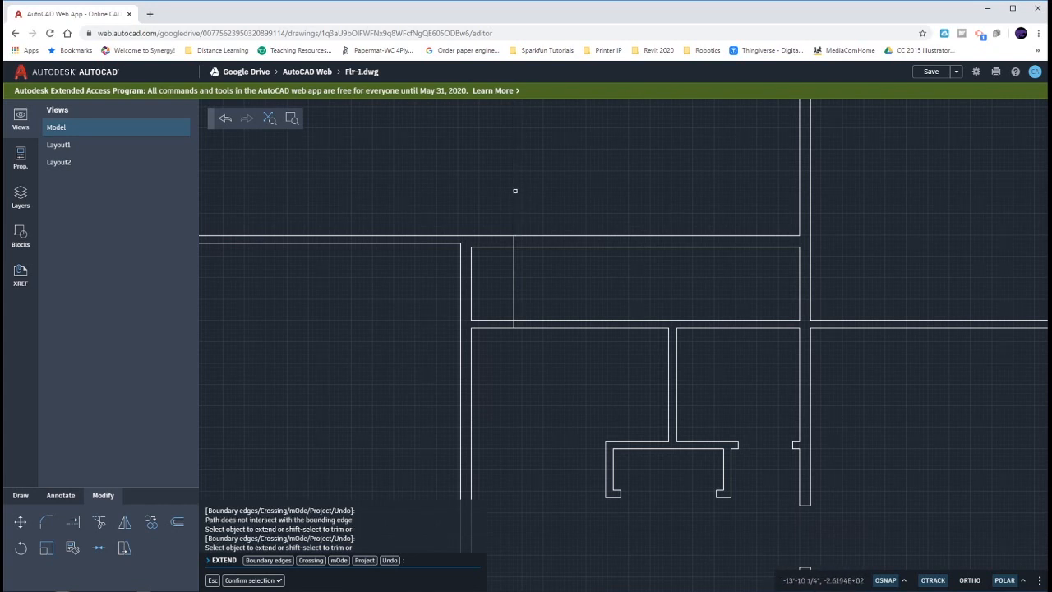
{"action": "key", "text": "Escape"}
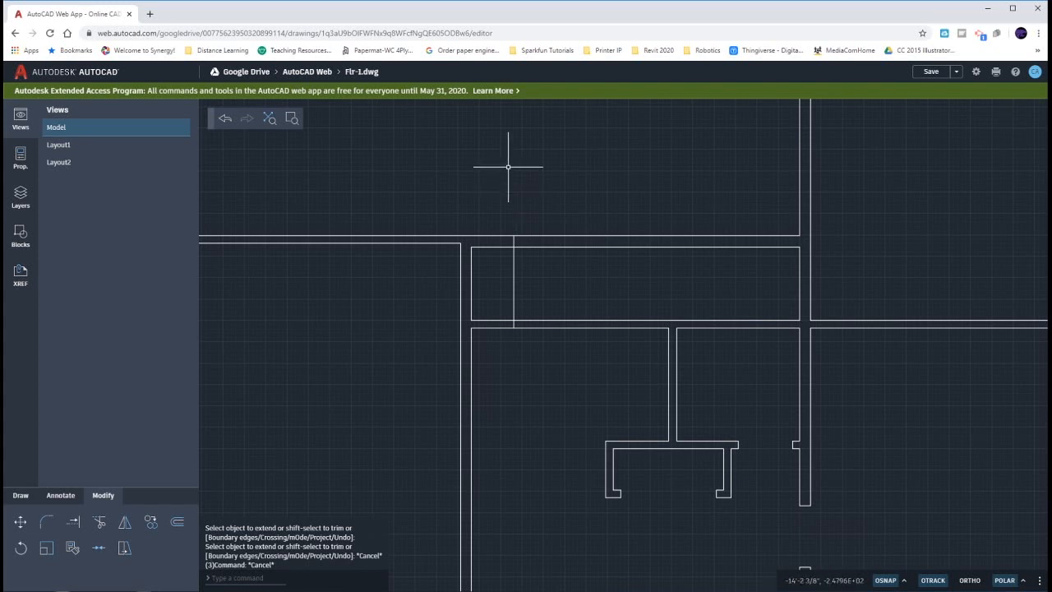
Step: Offset the hallway openings' center line 1.5' to the east and 1.5' to the west
{"action": "middle_click_drag", "start_coordinate": [762, 509], "coordinate": [732, 435]}
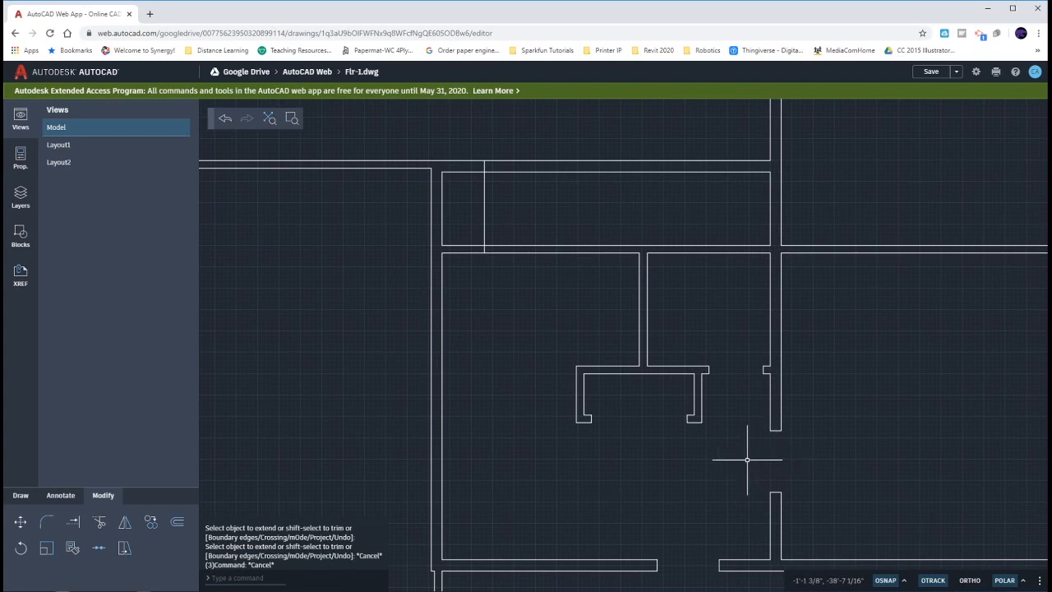
{"action": "scroll", "coordinate": [580, 280], "scroll_direction": "up", "scroll_amount": 2}
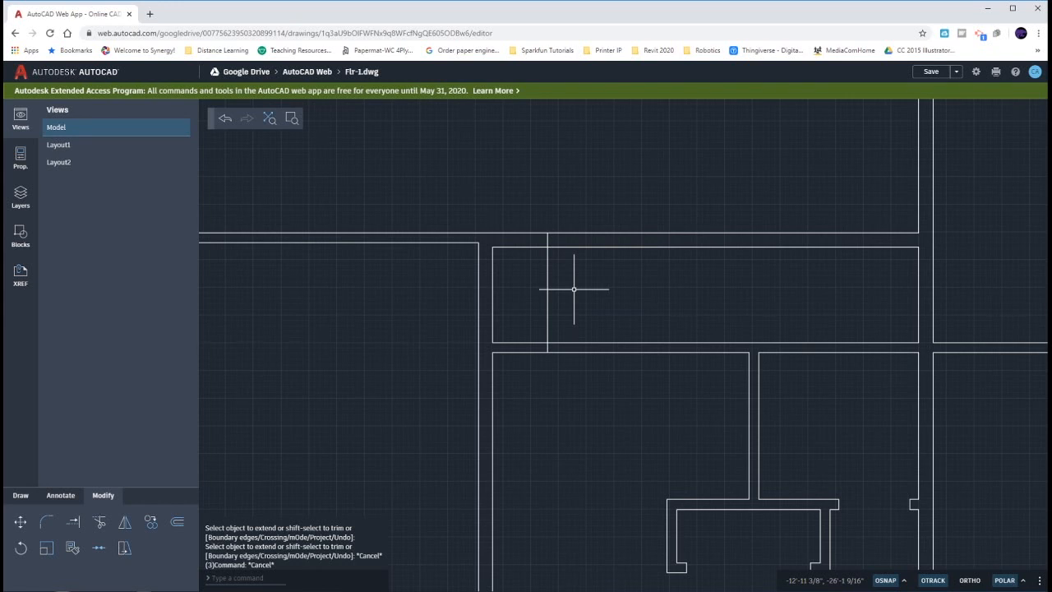
{"action": "type", "text": "o"}
{"action": "key", "text": "Return"}
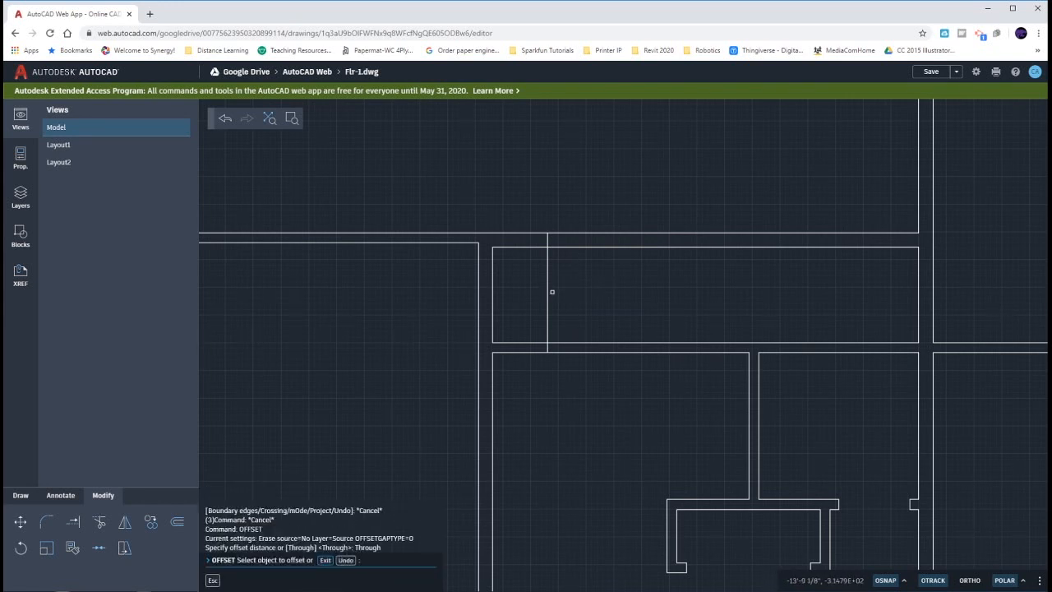
{"action": "left_click", "coordinate": [546, 291]}
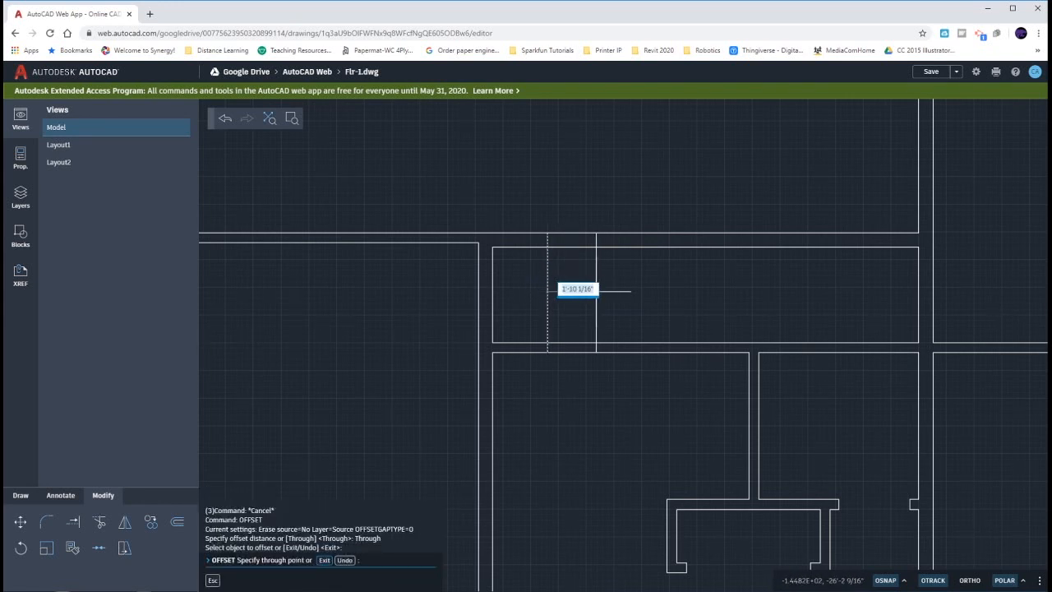
{"action": "type", "text": "1.5"}
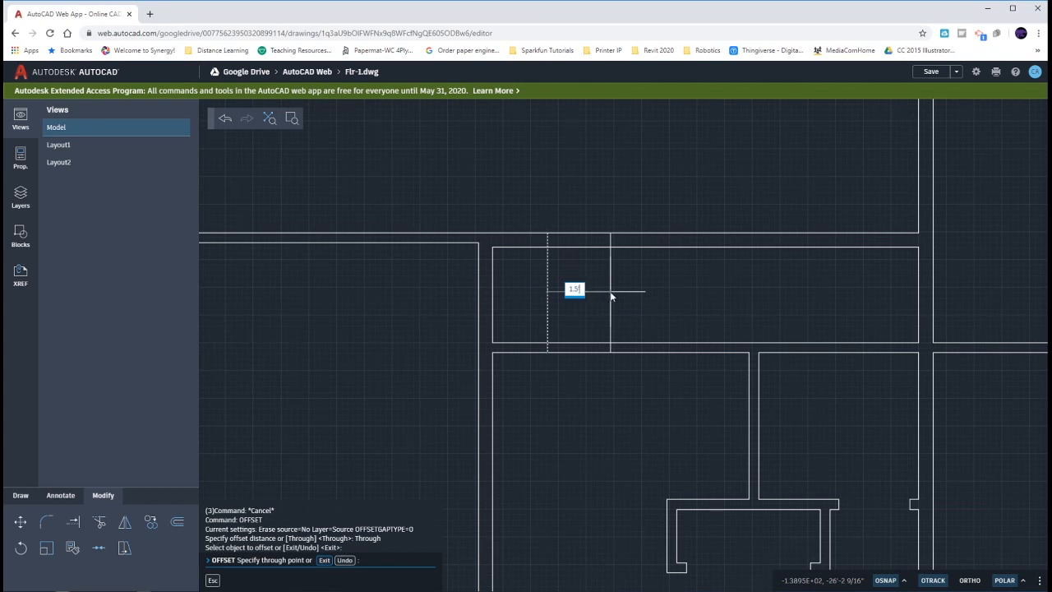
{"action": "key", "text": "Return"}
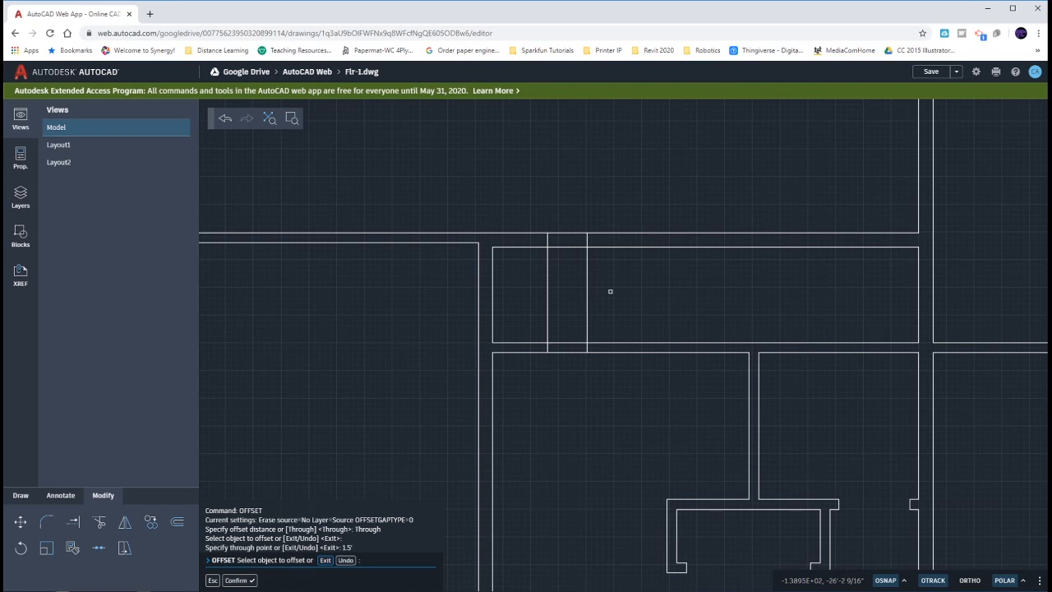
{"action": "left_click", "coordinate": [547, 291]}
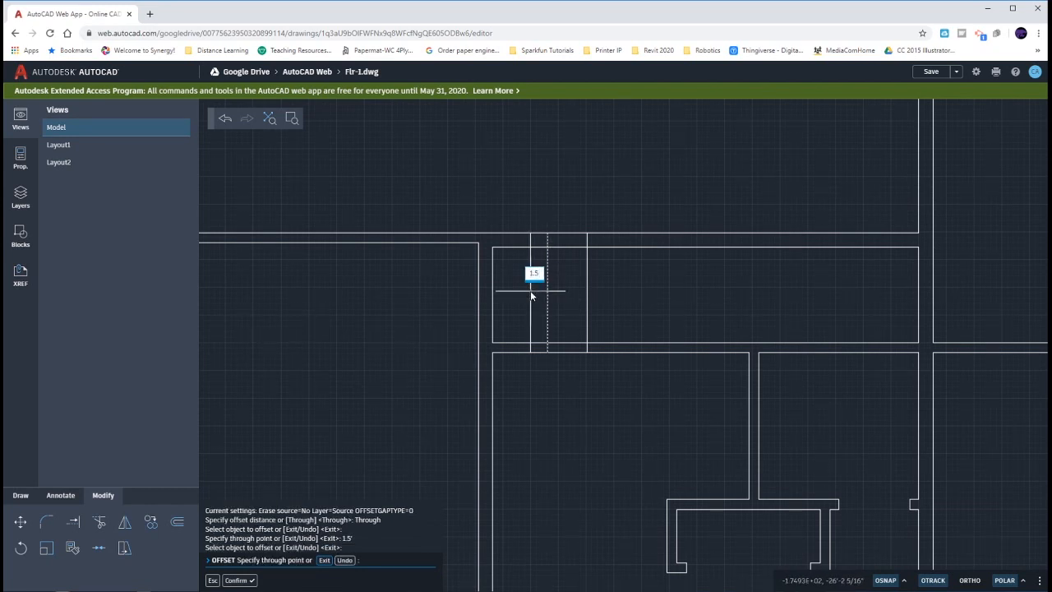
{"action": "key", "text": "Return"}
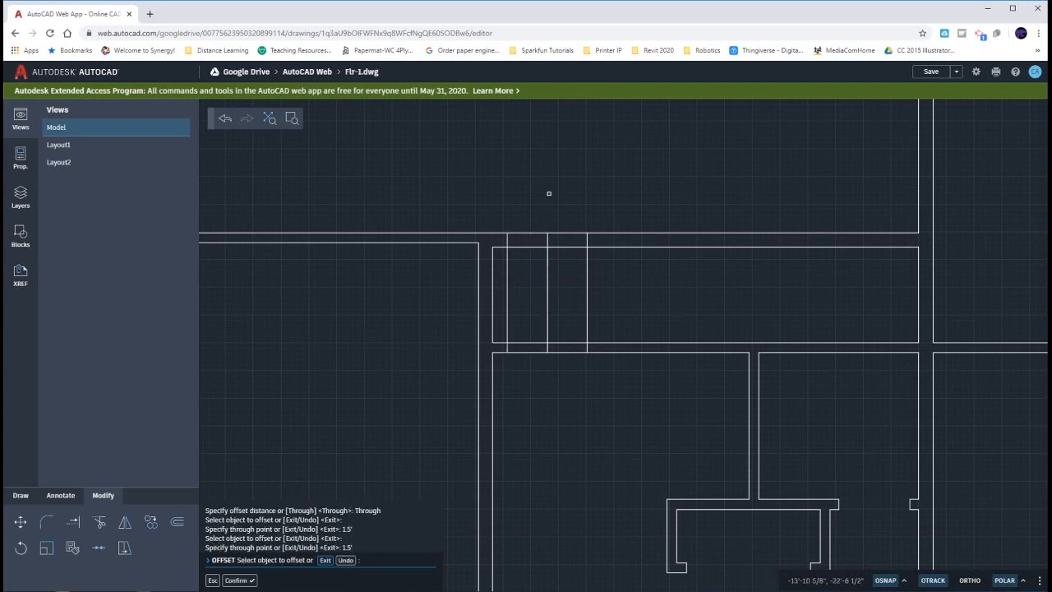
{"action": "key", "text": "Escape"}
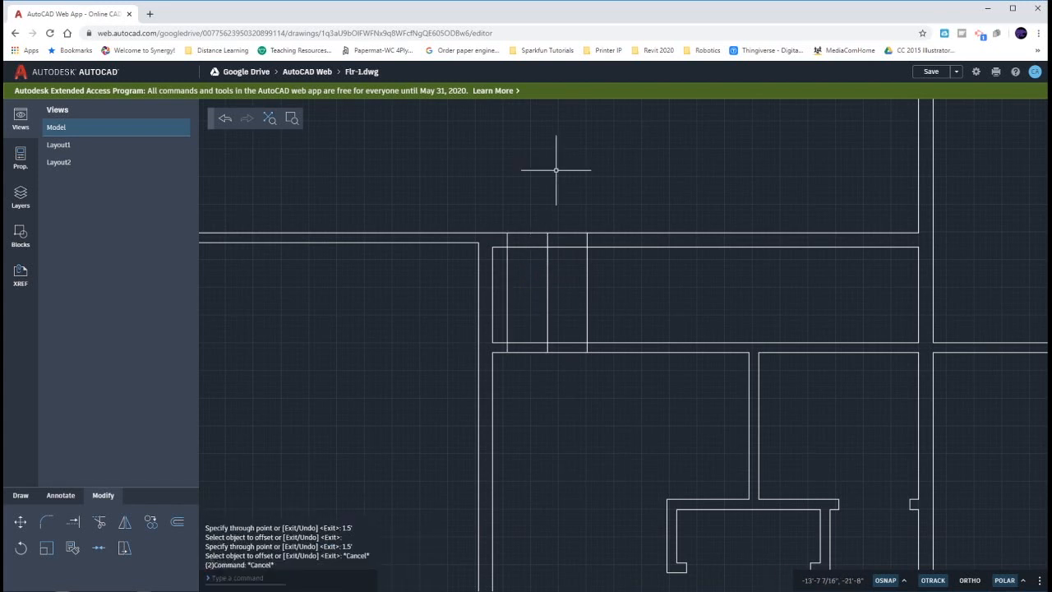
Step: Trim both hallway walls between the jamb lines, removing the center line and the jamb line segments inside the hallway
{"action": "type", "text": "tr"}
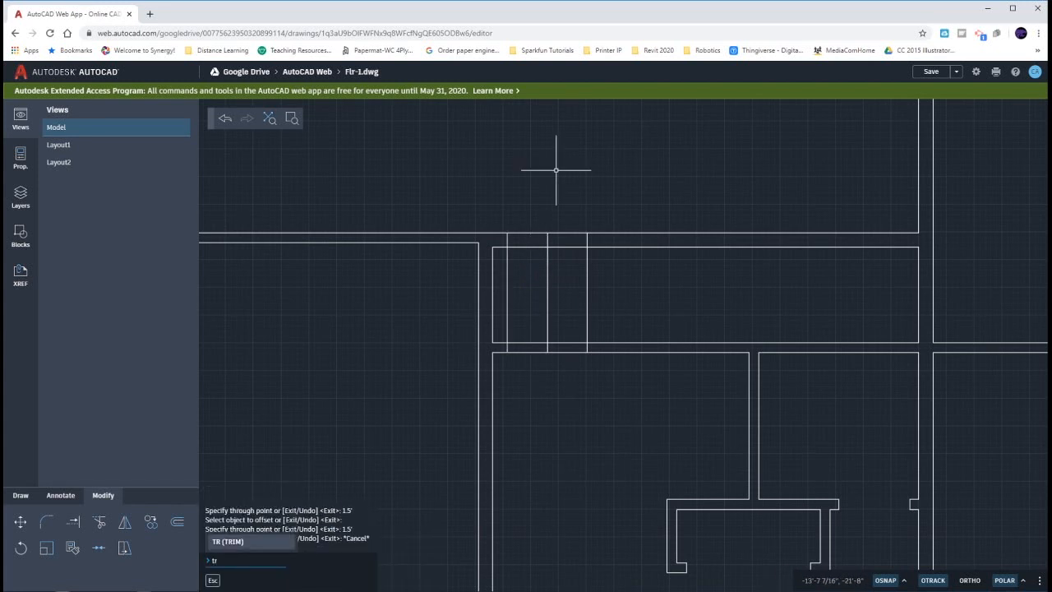
{"action": "key", "text": "Return"}
{"action": "mouse_move", "coordinate": [564, 189]}
{"action": "left_mouse_down"}
{"action": "mouse_move", "coordinate": [552, 386]}
{"action": "mouse_move", "coordinate": [538, 269]}
{"action": "mouse_move", "coordinate": [501, 274]}
{"action": "mouse_move", "coordinate": [601, 294]}
{"action": "mouse_move", "coordinate": [610, 286]}
{"action": "left_mouse_up"}
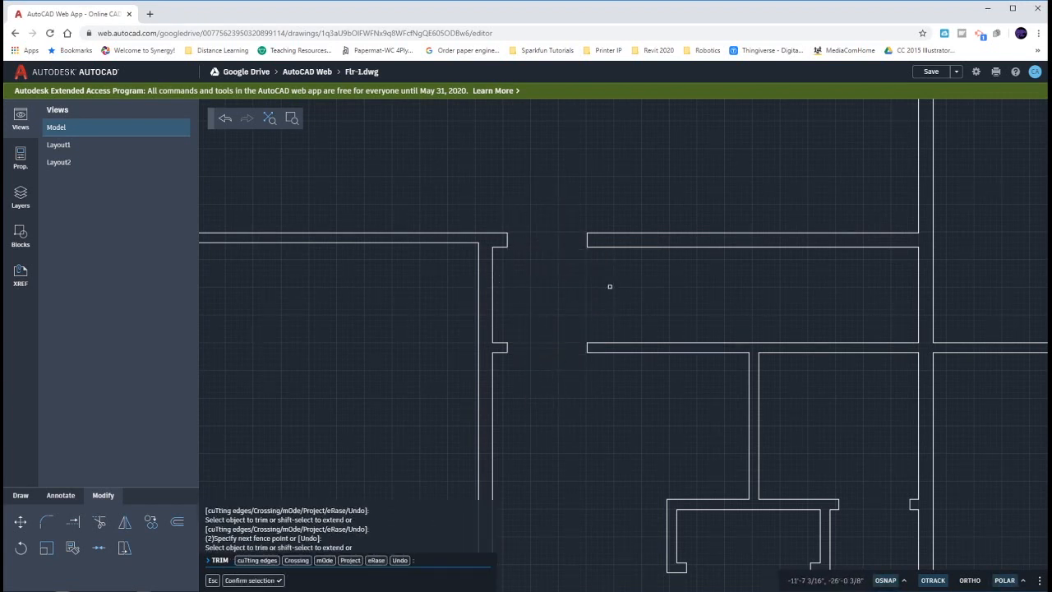
{"action": "key", "text": "Escape"}
{"action": "key", "text": "Escape"}
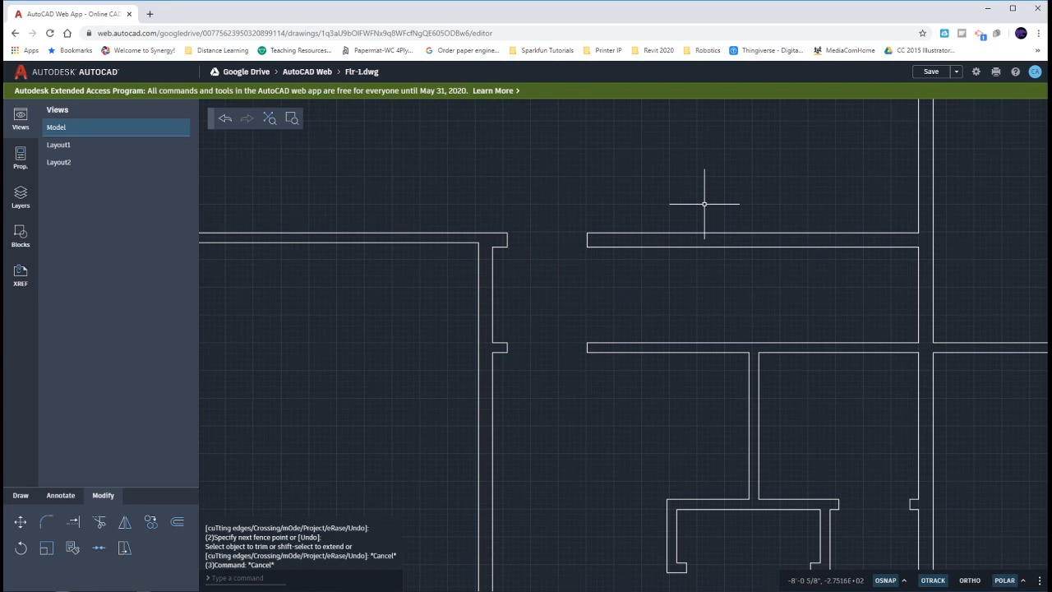
Step: Offset the outer face of the large west room's north wall 2'4" to the south as the west hallway opening's center line
{"action": "left_click", "coordinate": [461, 269]}
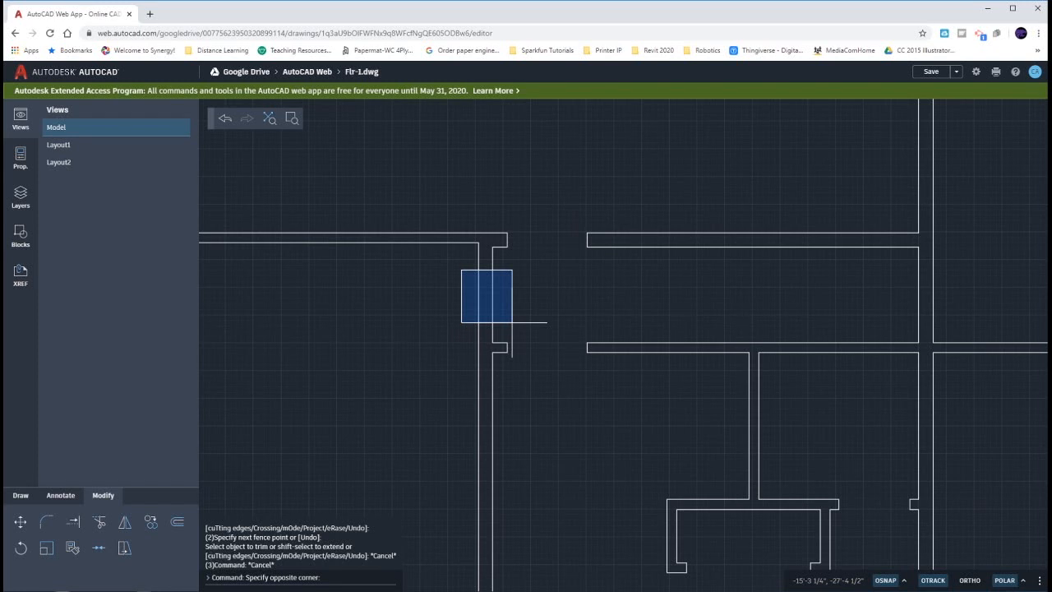
{"action": "key", "text": "Escape"}
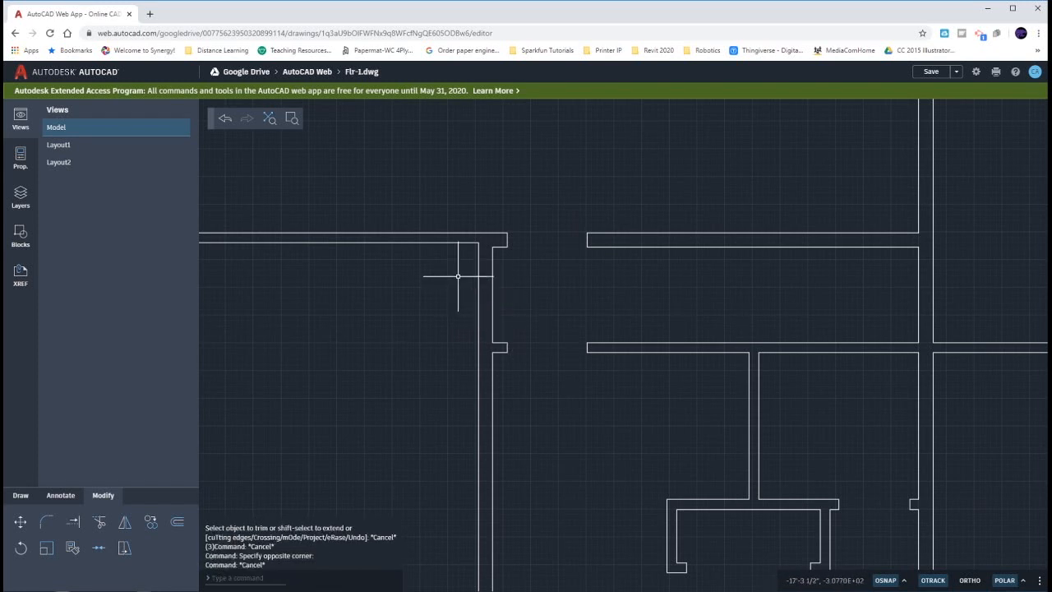
{"action": "type", "text": "o"}
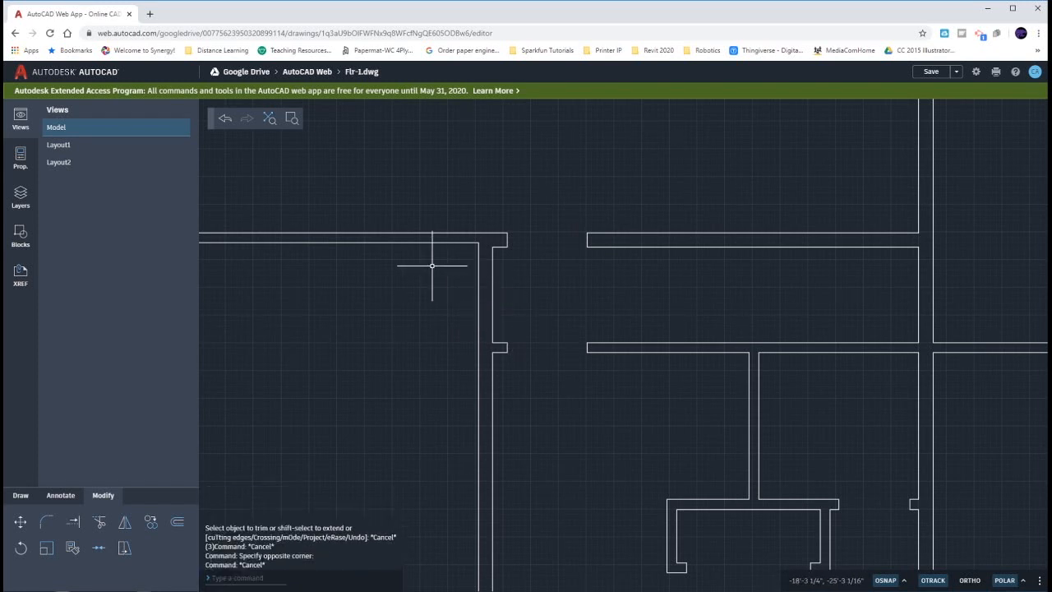
{"action": "key", "text": "Return"}
{"action": "key", "text": "Return"}
{"action": "left_click", "coordinate": [431, 234]}
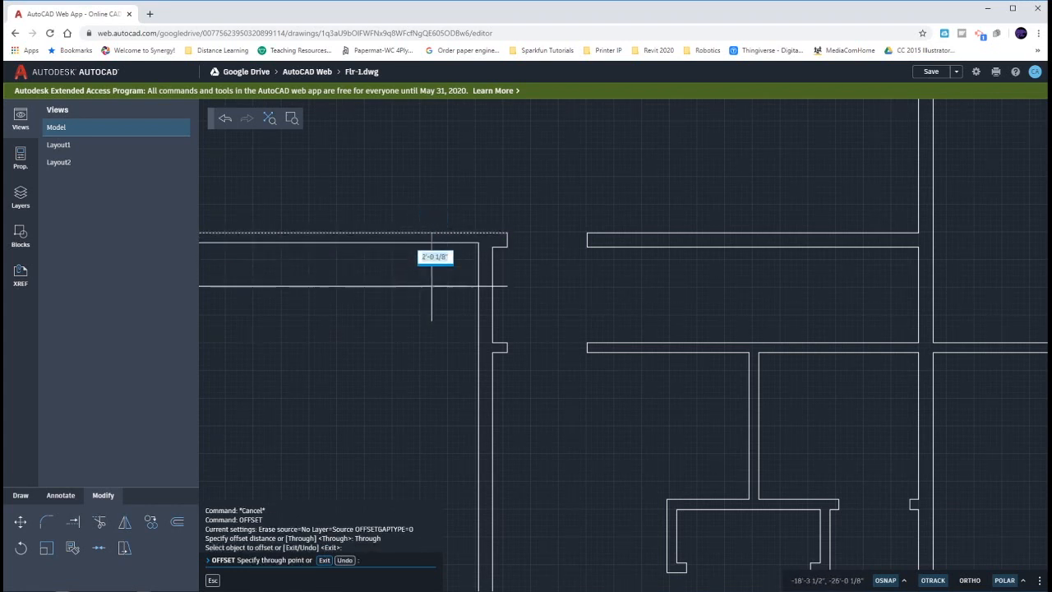
{"action": "type", "text": "24"}
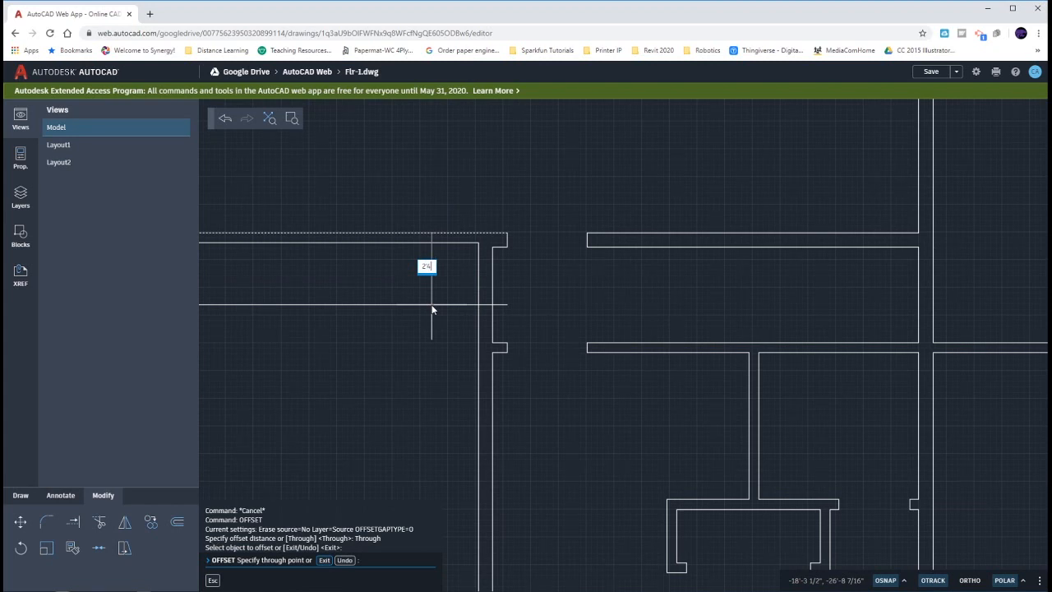
{"action": "key", "text": "Return"}
{"action": "key", "text": "Escape"}
{"action": "key", "text": "Escape"}
{"action": "key", "text": "Escape"}
{"action": "key", "text": "Escape"}
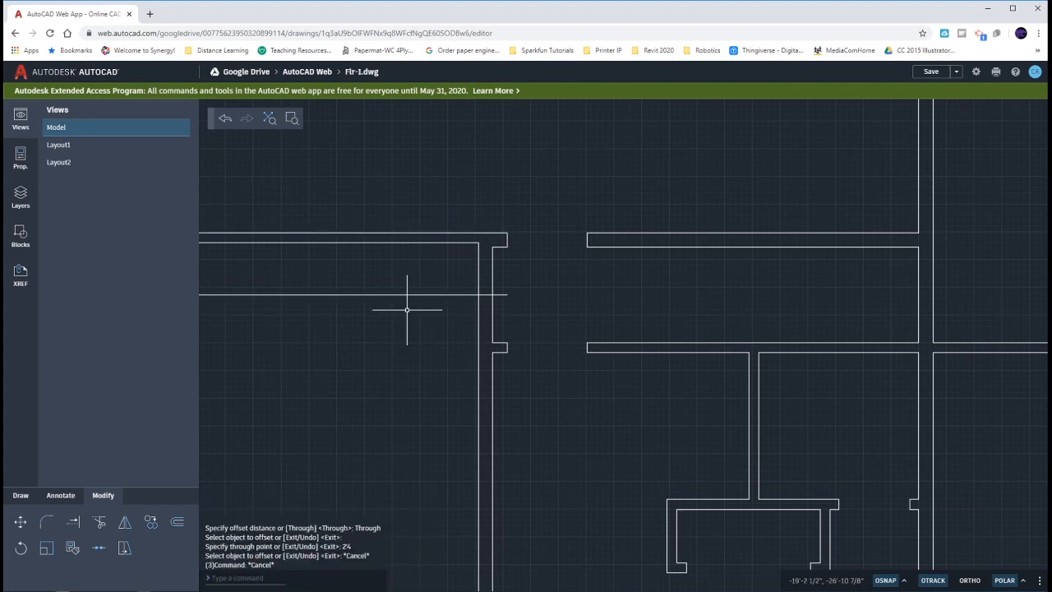
Step: Trim the offset center line on both sides so it only crosses the wall at the hallway's west end
{"action": "type", "text": "tr"}
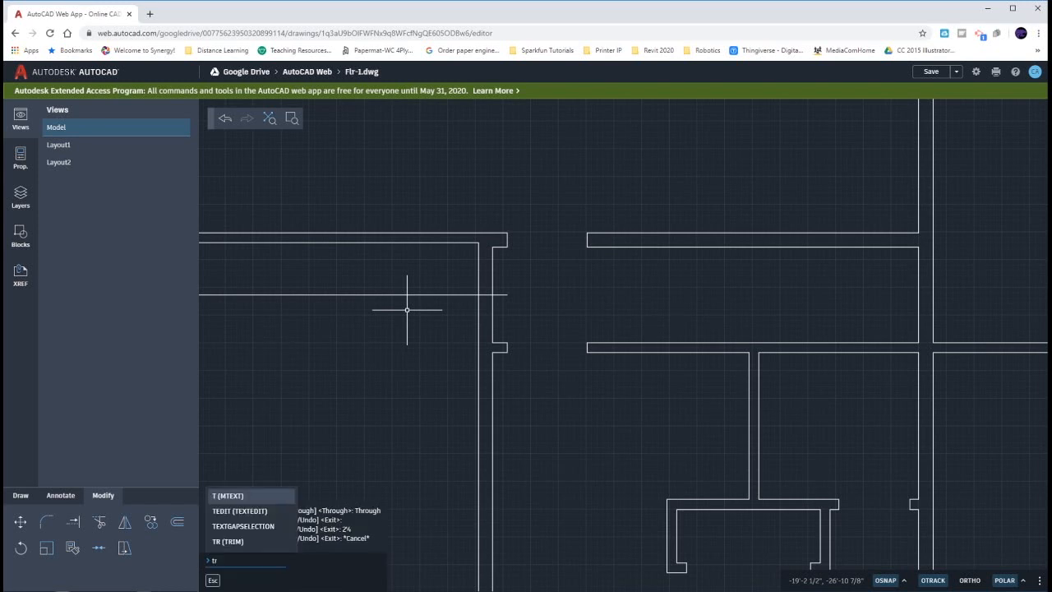
{"action": "key", "text": "Return"}
{"action": "left_click", "coordinate": [464, 293]}
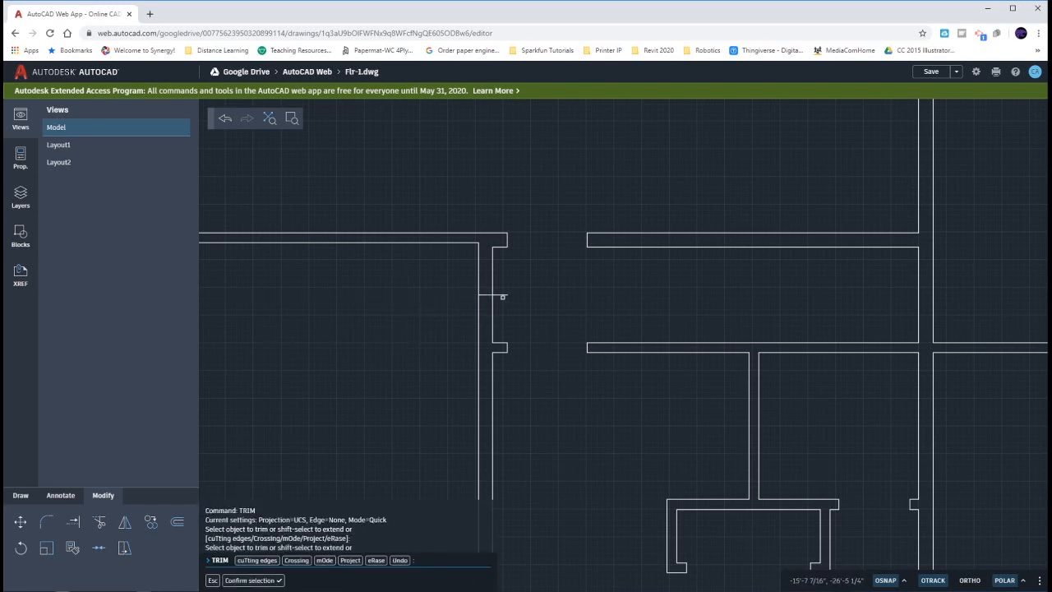
{"action": "left_click", "coordinate": [502, 293]}
{"action": "key", "text": "Escape"}
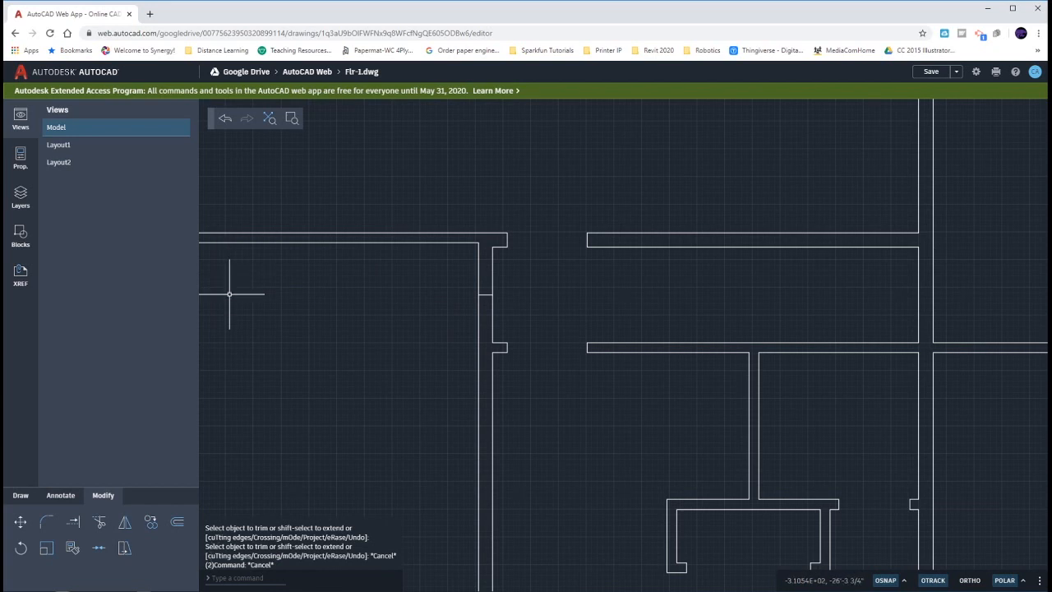
{"action": "scroll", "coordinate": [347, 317], "scroll_direction": "down", "scroll_amount": 3}
{"action": "mouse_move", "coordinate": [322, 318]}
{"action": "middle_mouse_down"}
{"action": "mouse_move", "coordinate": [288, 319]}
{"action": "mouse_move", "coordinate": [519, 321]}
{"action": "mouse_move", "coordinate": [583, 282]}
{"action": "middle_mouse_up"}
{"action": "left_click", "coordinate": [583, 273]}
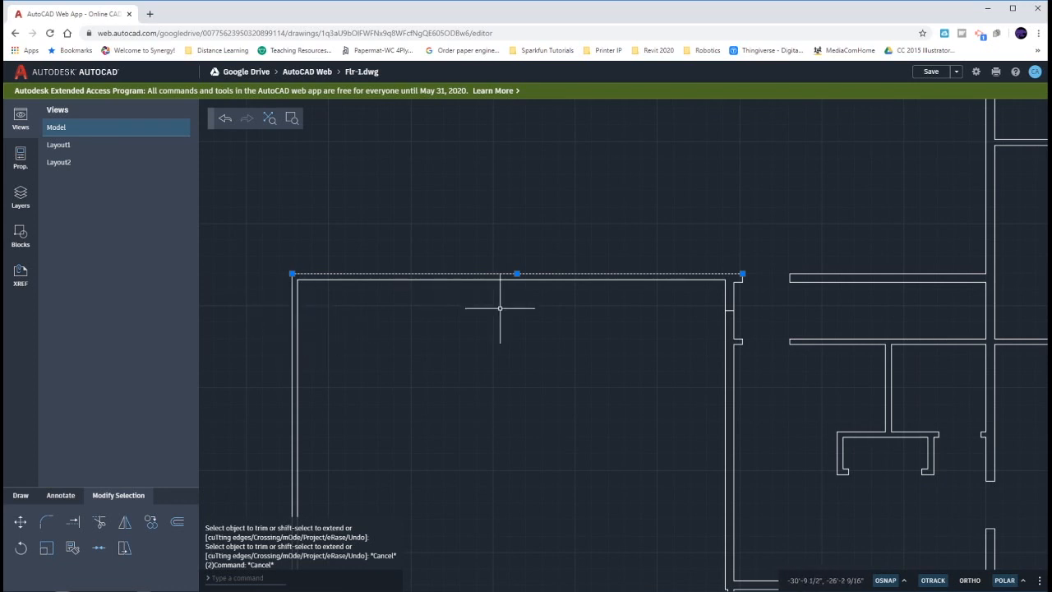
{"action": "left_click", "coordinate": [285, 311]}
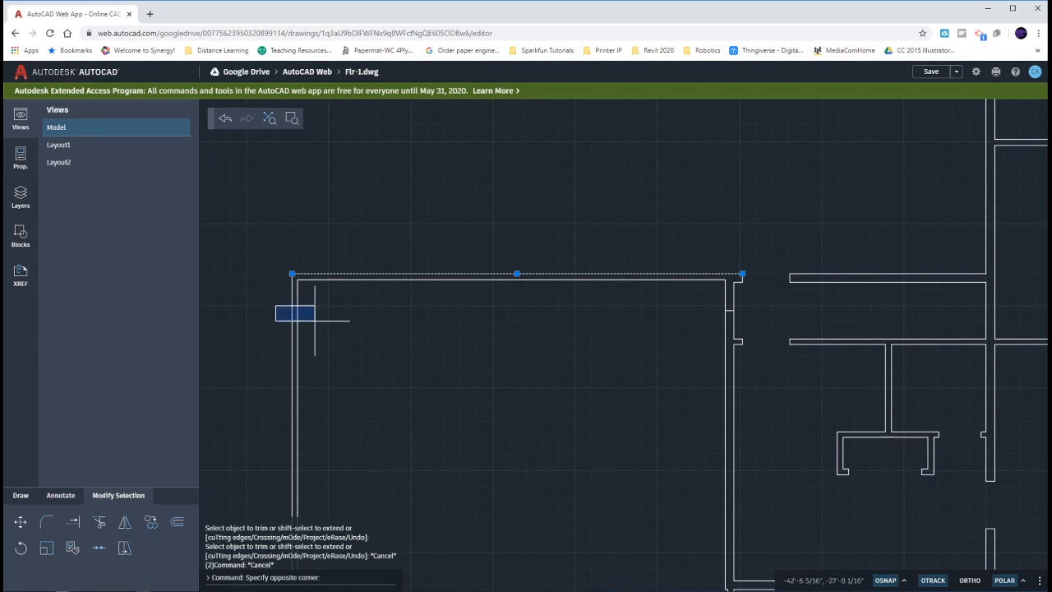
{"action": "key", "text": "Escape"}
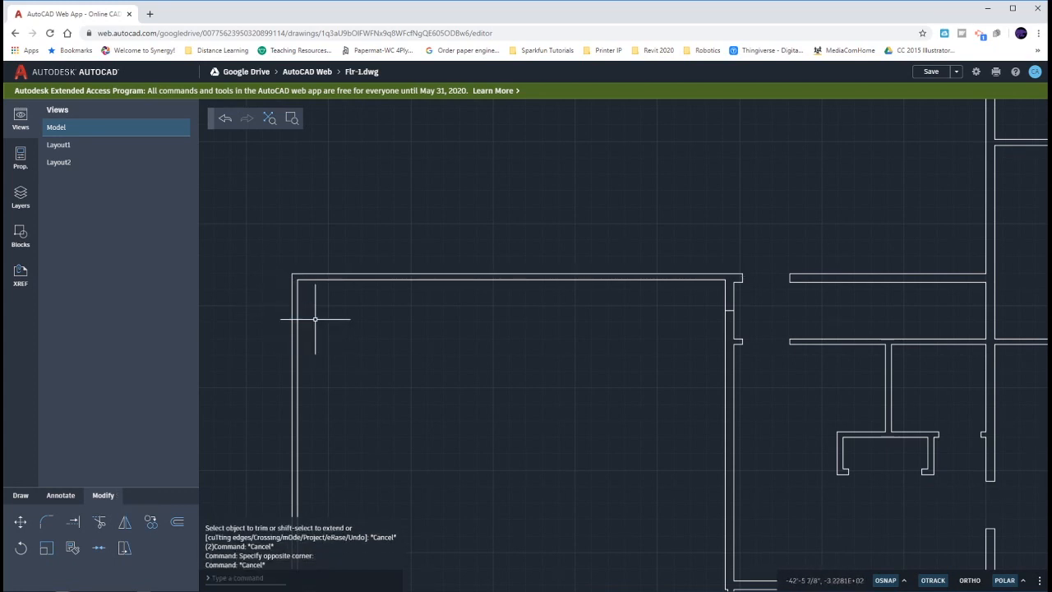
{"action": "left_click", "coordinate": [276, 294]}
{"action": "key", "text": "Escape"}
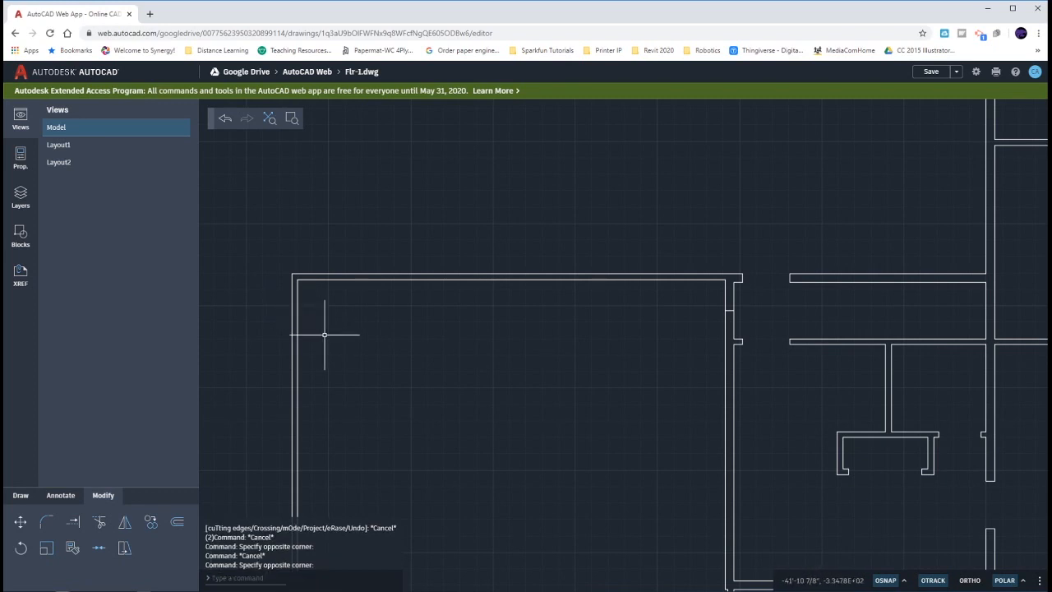
{"action": "scroll", "coordinate": [732, 321], "scroll_direction": "up", "scroll_amount": 3}
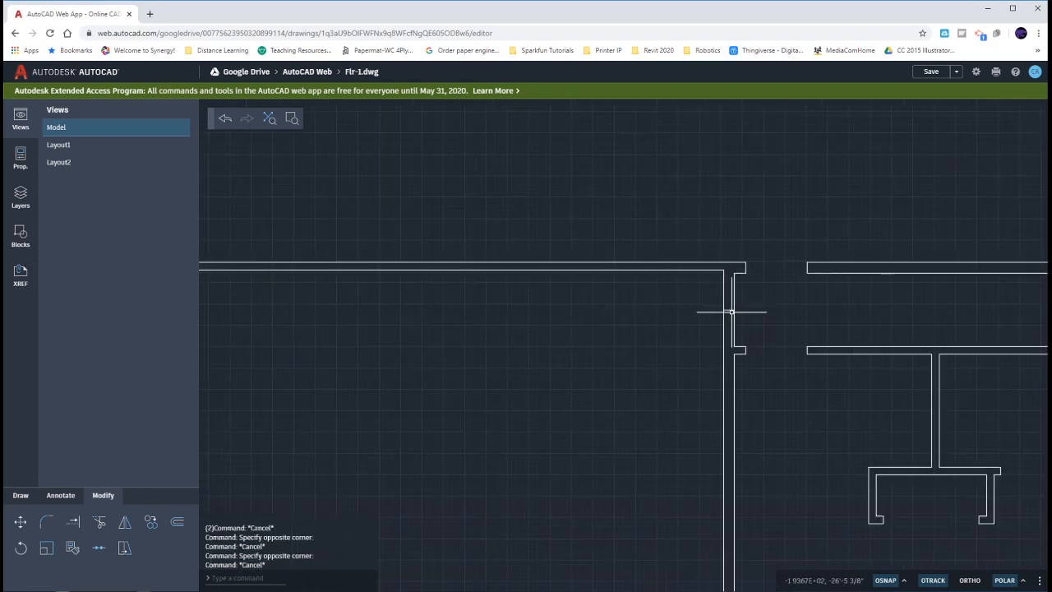
{"action": "middle_click_drag", "start_coordinate": [771, 321], "coordinate": [597, 317]}
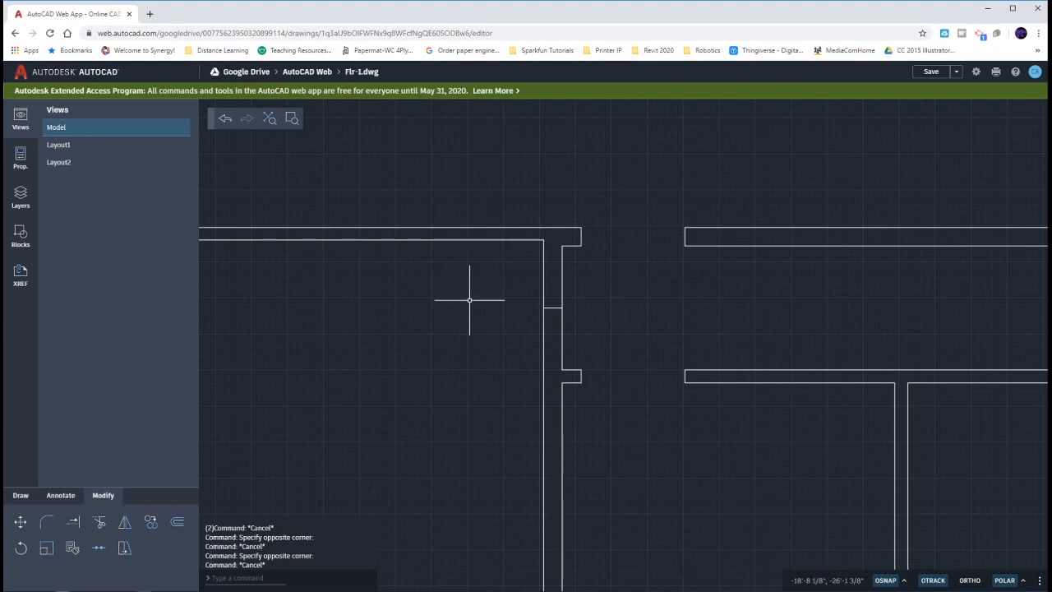
{"action": "scroll", "coordinate": [638, 350], "scroll_direction": "down", "scroll_amount": 2}
{"action": "middle_click_drag", "start_coordinate": [682, 408], "coordinate": [638, 369]}
{"action": "middle_click_drag", "start_coordinate": [815, 481], "coordinate": [743, 382]}
{"action": "left_click", "coordinate": [785, 410]}
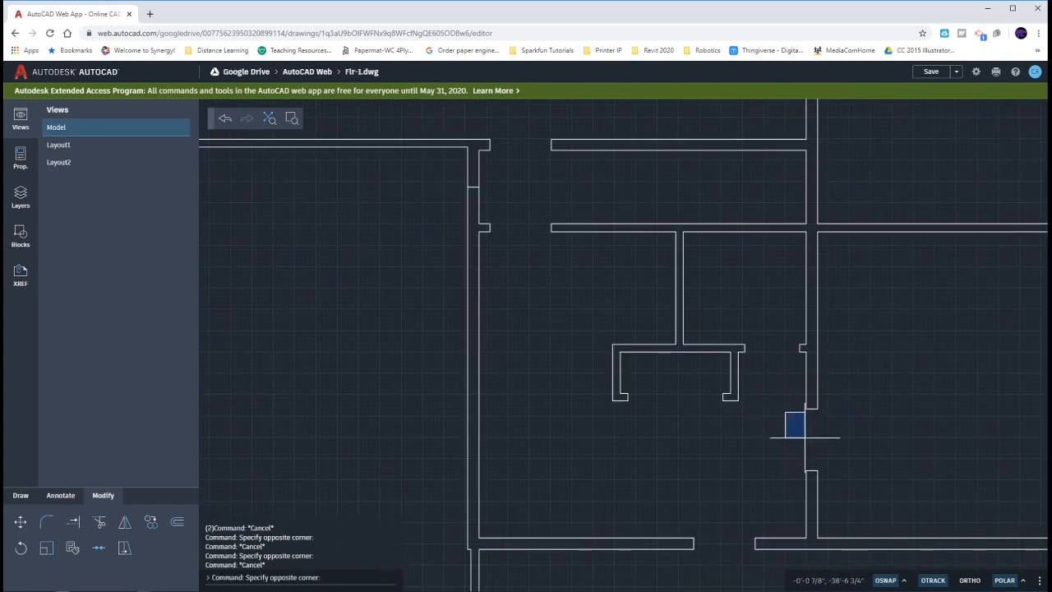
{"action": "left_click", "coordinate": [851, 466]}
{"action": "middle_click_drag", "start_coordinate": [561, 232], "coordinate": [616, 301]}
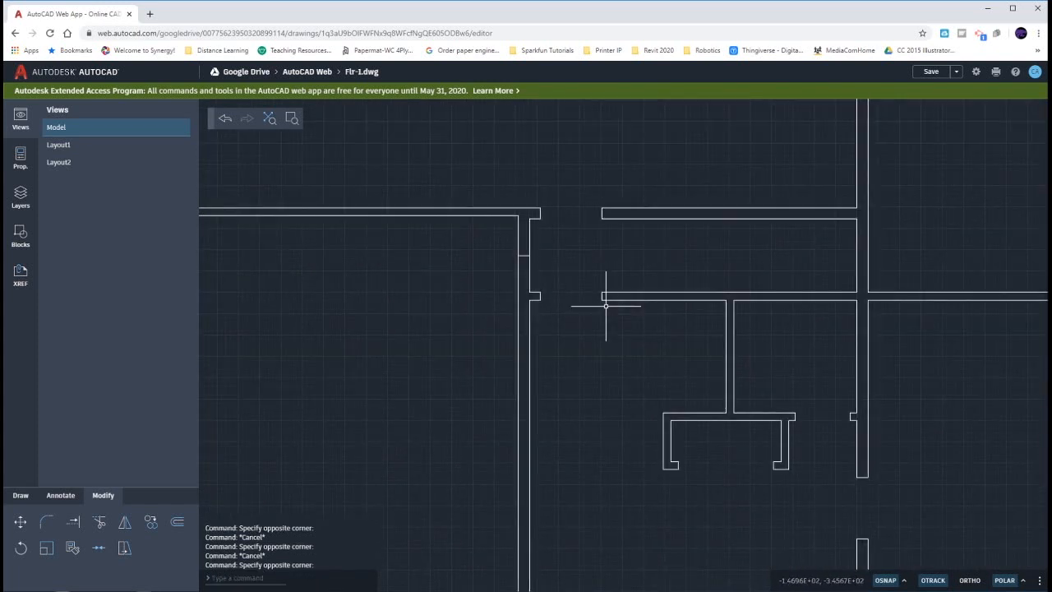
{"action": "left_click", "coordinate": [543, 195]}
{"action": "left_click", "coordinate": [594, 320]}
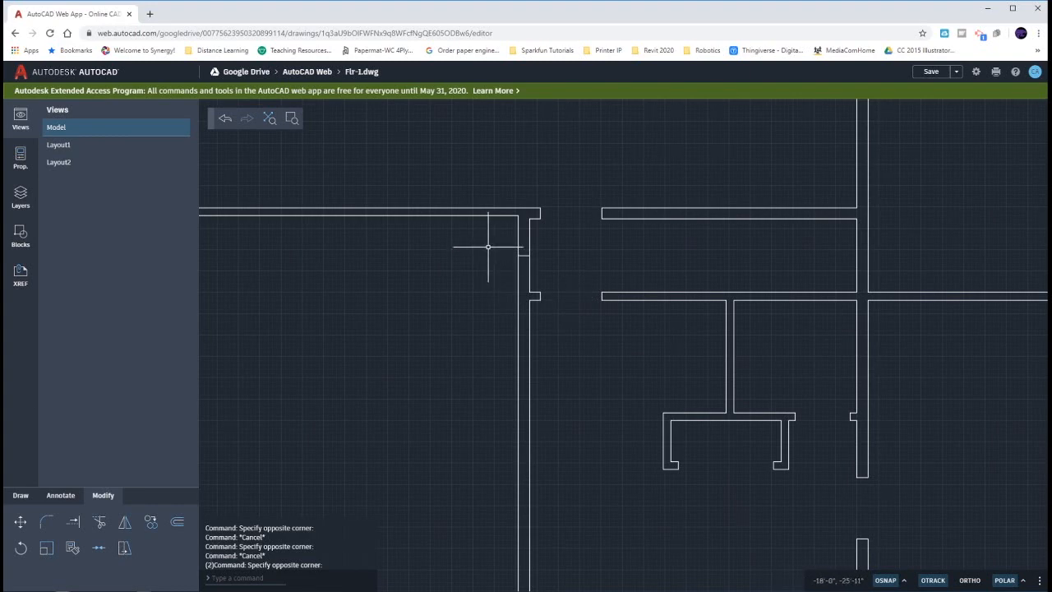
Step: Offset the center line in the hallway's west wall 18" to the north and 18" to the south as jamb lines
{"action": "scroll", "coordinate": [488, 246], "scroll_direction": "up", "scroll_amount": 2}
{"action": "middle_click_drag", "start_coordinate": [488, 247], "coordinate": [494, 279]}
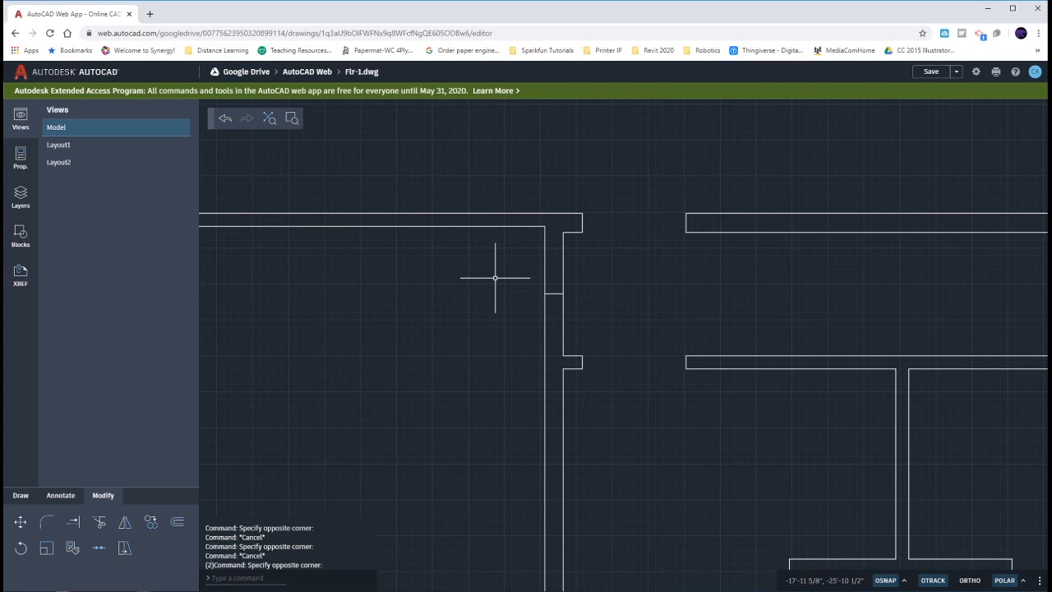
{"action": "type", "text": "o"}
{"action": "key", "text": "Return"}
{"action": "key", "text": "Return"}
{"action": "left_click", "coordinate": [554, 293]}
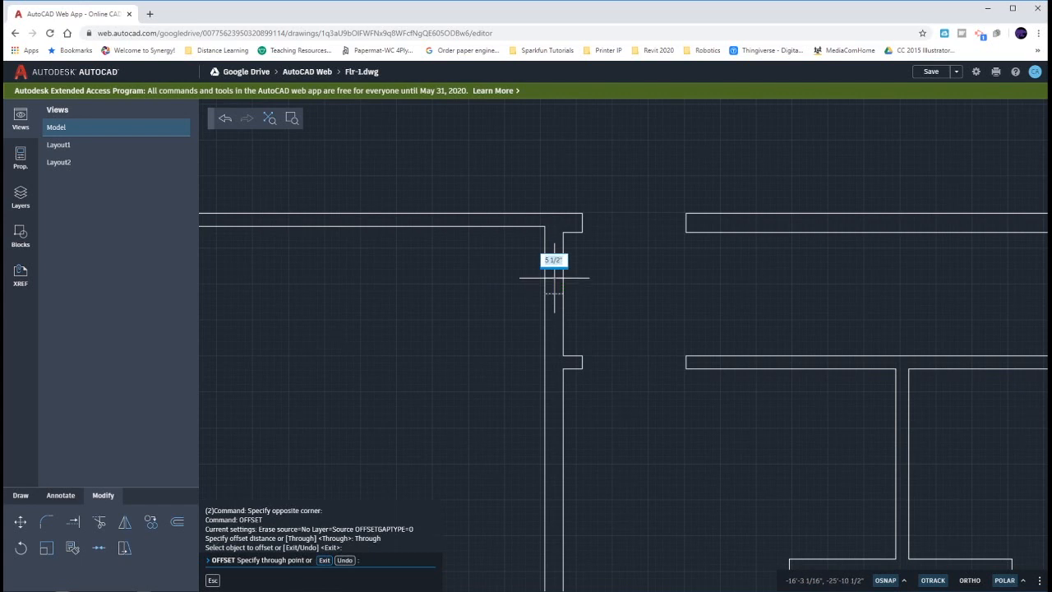
{"action": "type", "text": "18"}
{"action": "key", "text": "Return"}
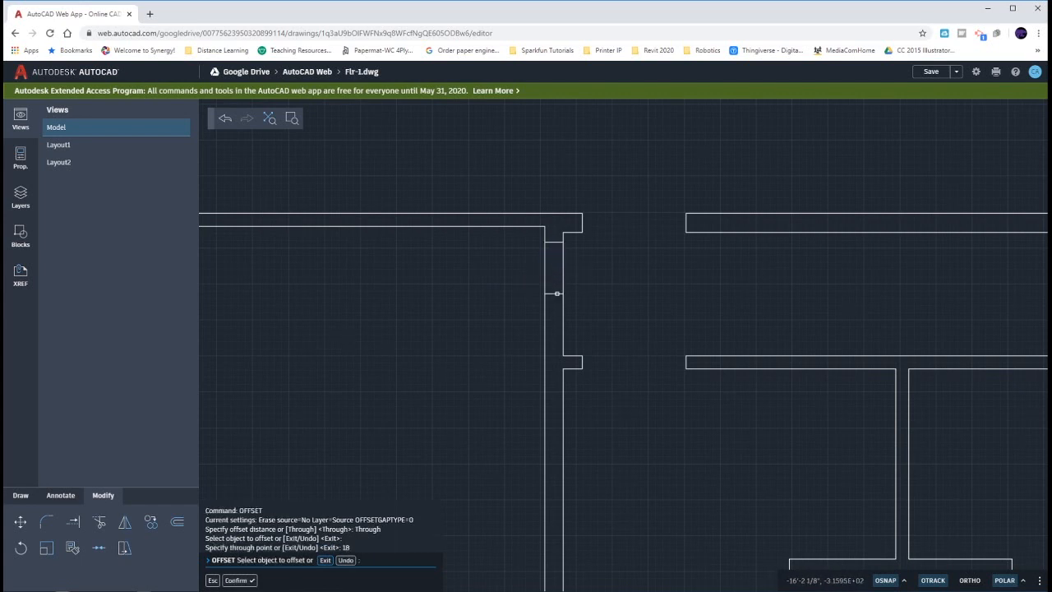
{"action": "left_click", "coordinate": [557, 293]}
{"action": "type", "text": "18"}
{"action": "key", "text": "Return"}
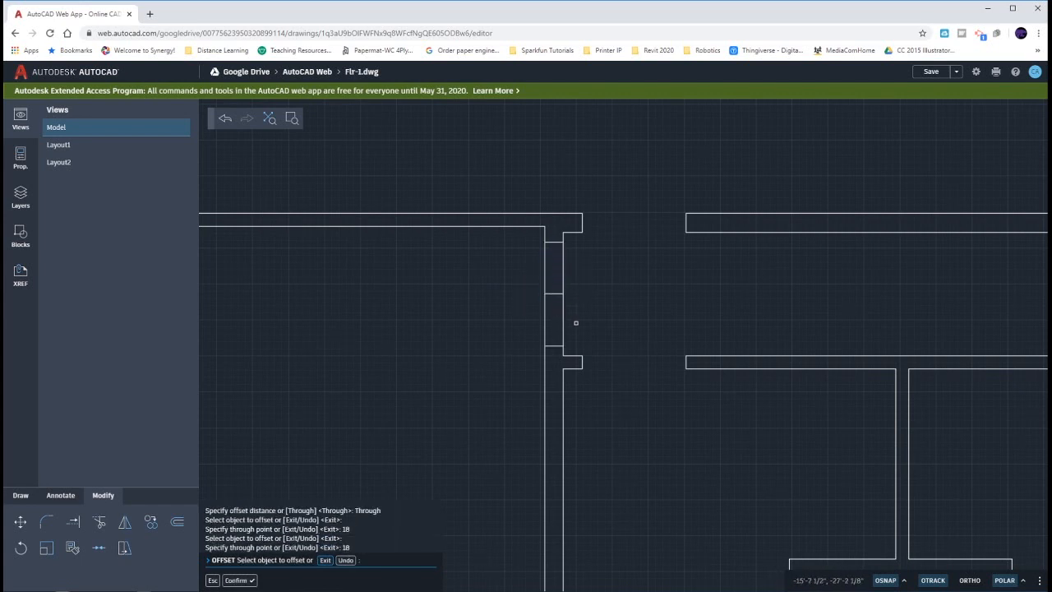
{"action": "key", "text": "Escape"}
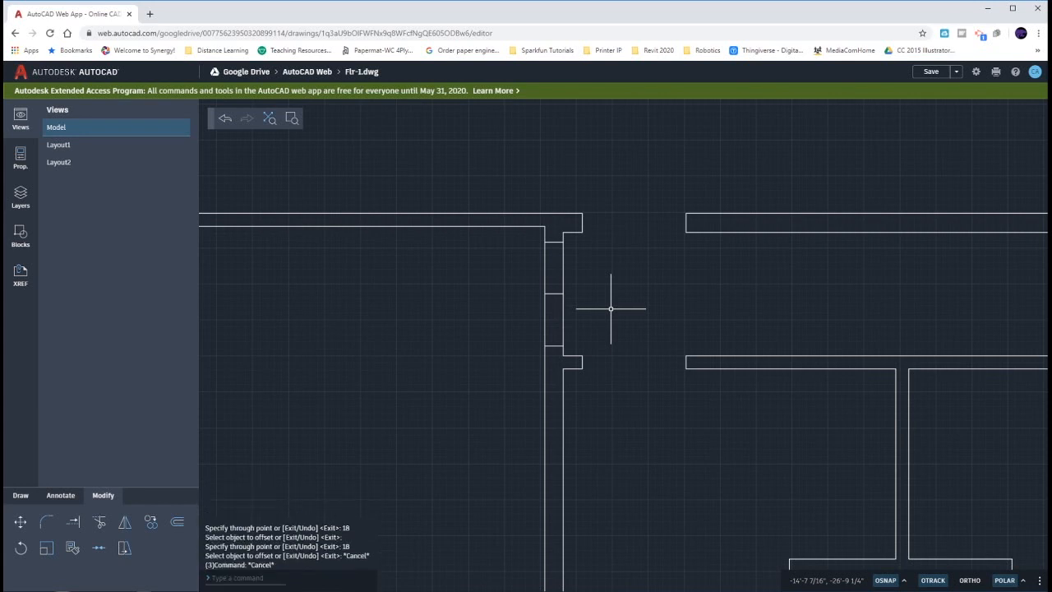
Step: Try trimming the hallway's west wall and its center line between the jamb lines, and undo the trim
{"action": "type", "text": "tr"}
{"action": "key", "text": "Return"}
{"action": "mouse_move", "coordinate": [611, 310]}
{"action": "left_mouse_down"}
{"action": "mouse_move", "coordinate": [556, 305]}
{"action": "mouse_move", "coordinate": [575, 273]}
{"action": "mouse_move", "coordinate": [580, 300]}
{"action": "mouse_move", "coordinate": [547, 289]}
{"action": "left_mouse_up"}
{"action": "key", "text": "Escape"}
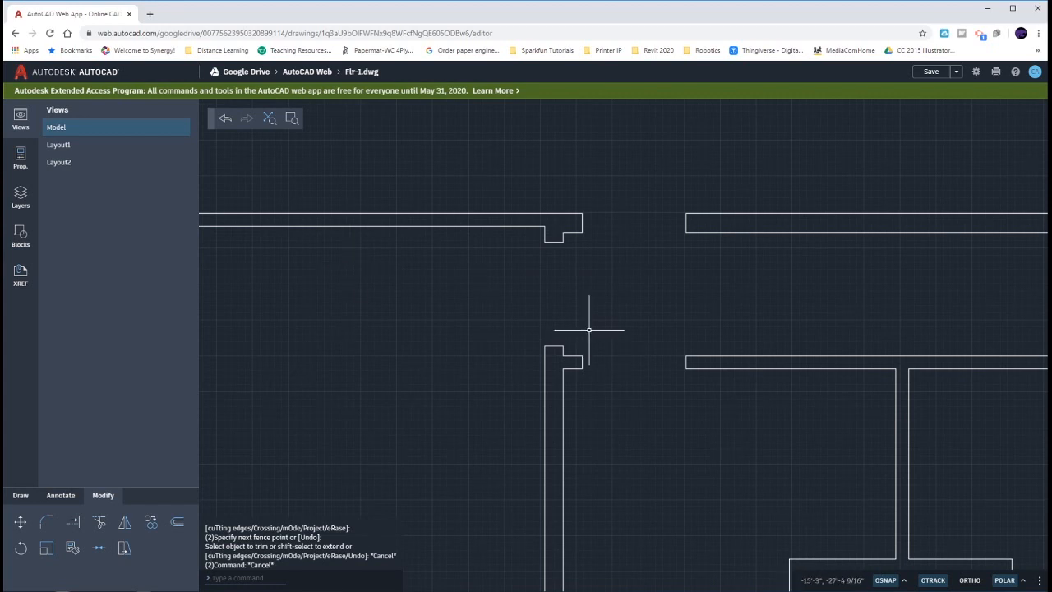
{"action": "key", "text": "ctrl+z"}
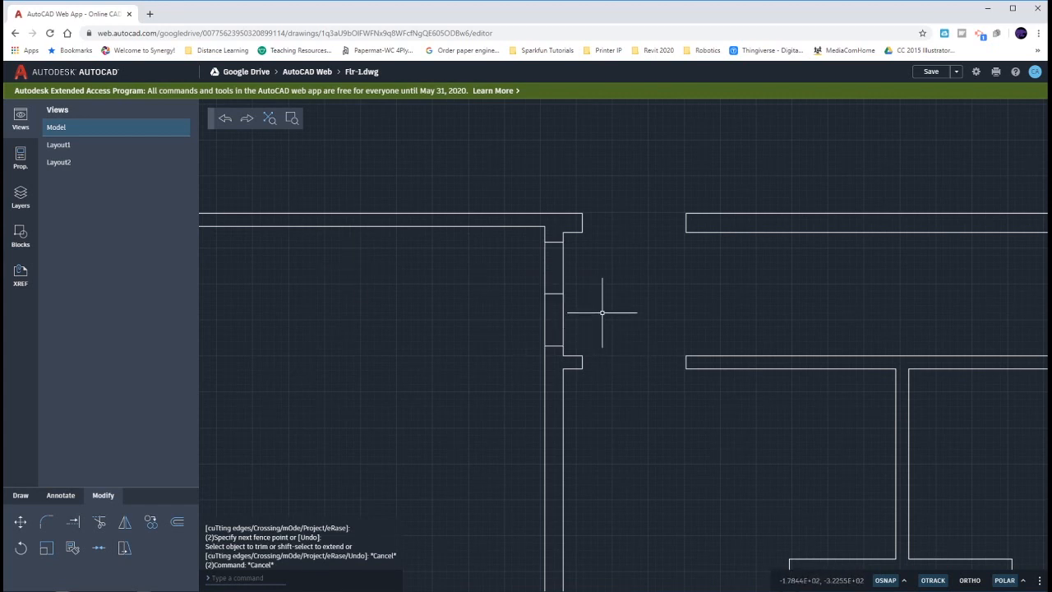
Step: Trim both faces of the hallway's west wall between the jamb lines, removing the center line as well
{"action": "type", "text": "tr"}
{"action": "key", "text": "Return"}
{"action": "mouse_move", "coordinate": [591, 321]}
{"action": "left_mouse_down"}
{"action": "mouse_move", "coordinate": [526, 296]}
{"action": "mouse_move", "coordinate": [556, 263]}
{"action": "mouse_move", "coordinate": [564, 293]}
{"action": "mouse_move", "coordinate": [554, 293]}
{"action": "left_mouse_up"}
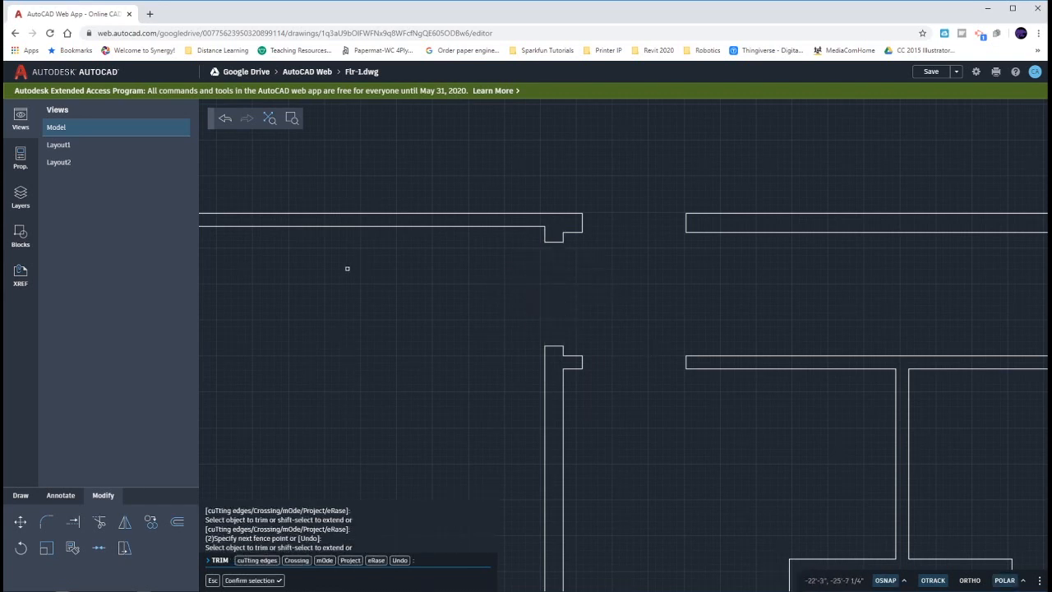
{"action": "key", "text": "Escape"}
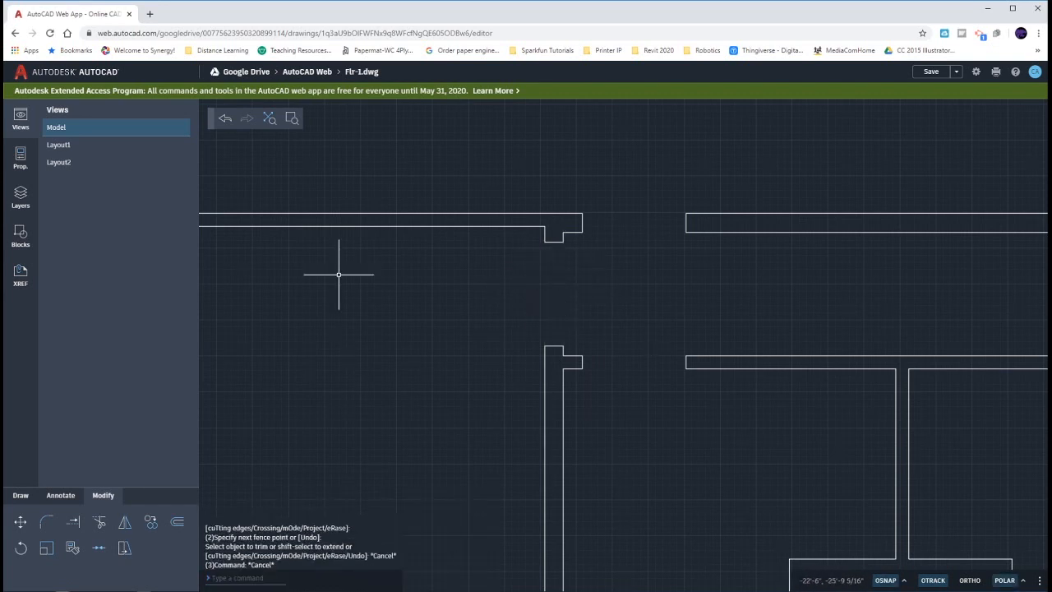
{"action": "scroll", "coordinate": [348, 290], "scroll_direction": "down", "scroll_amount": 2}
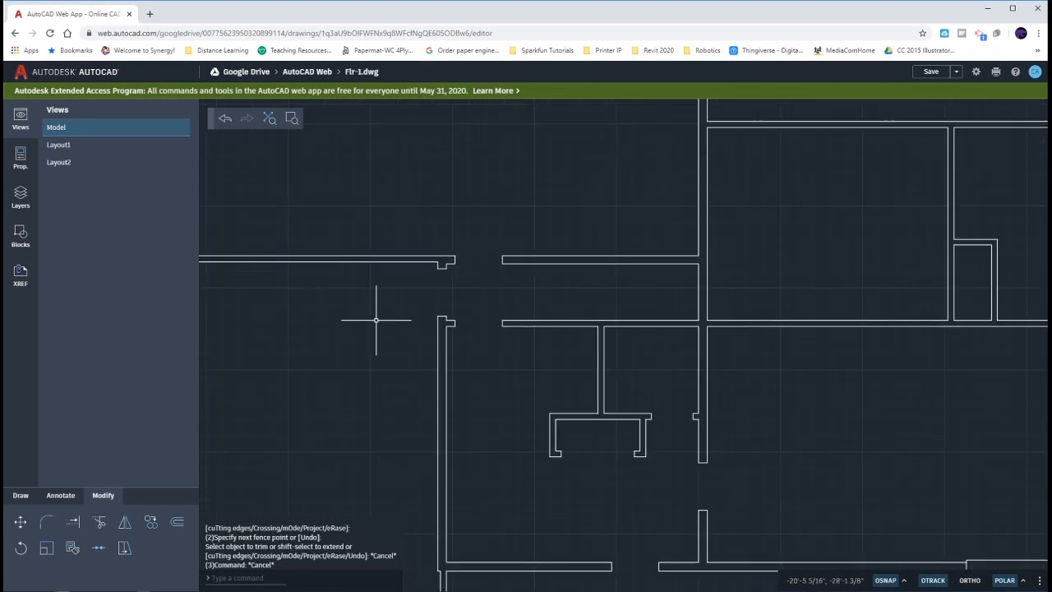
{"action": "scroll", "coordinate": [376, 317], "scroll_direction": "down", "scroll_amount": 1}
{"action": "middle_click_drag", "start_coordinate": [710, 374], "coordinate": [697, 378]}
{"action": "scroll", "coordinate": [690, 377], "scroll_direction": "down", "scroll_amount": 2}
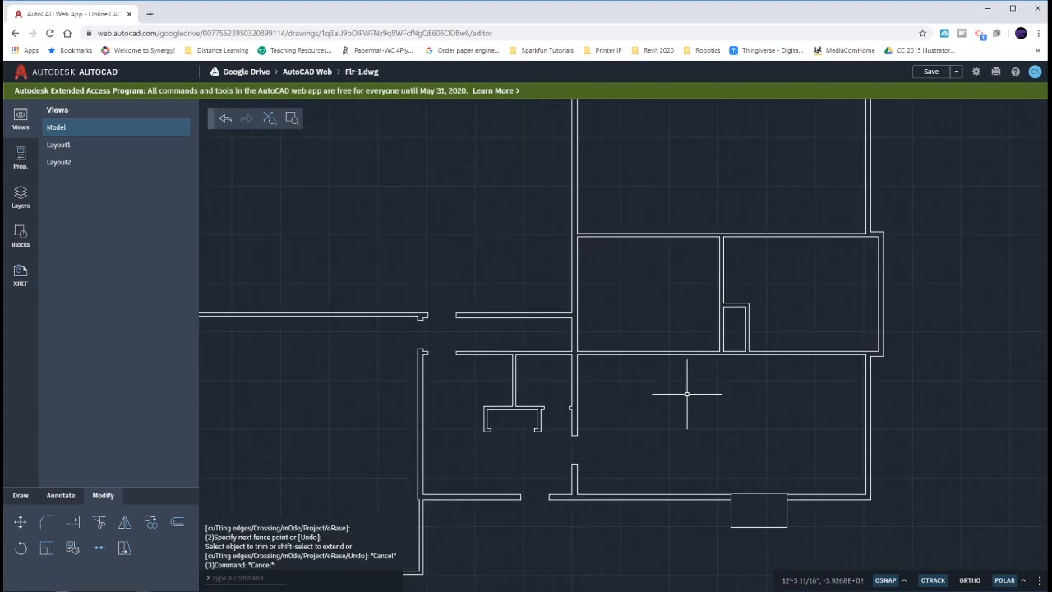
{"action": "left_click", "coordinate": [549, 449]}
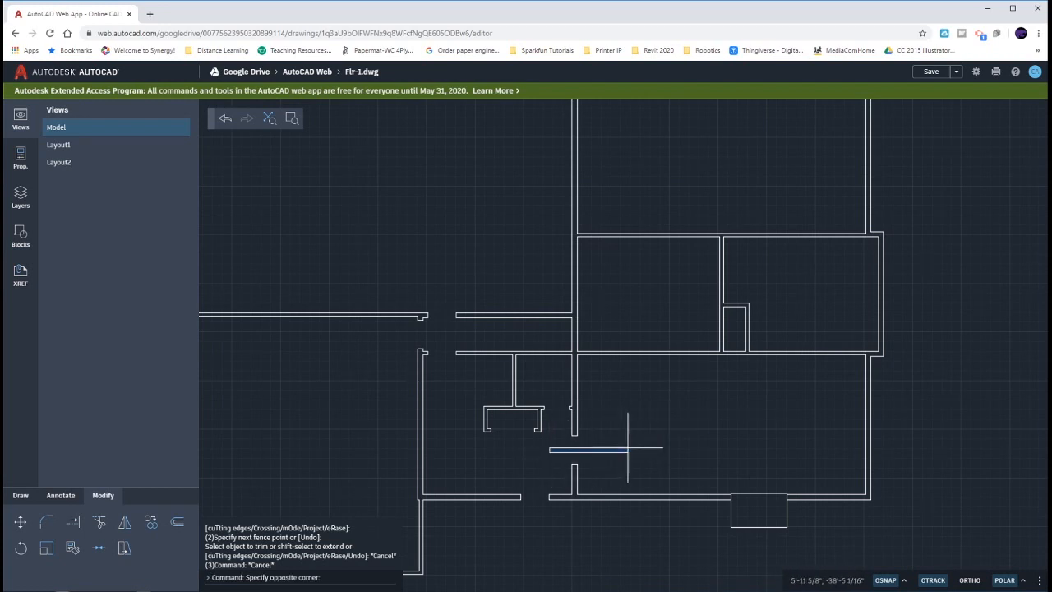
{"action": "left_click", "coordinate": [700, 447]}
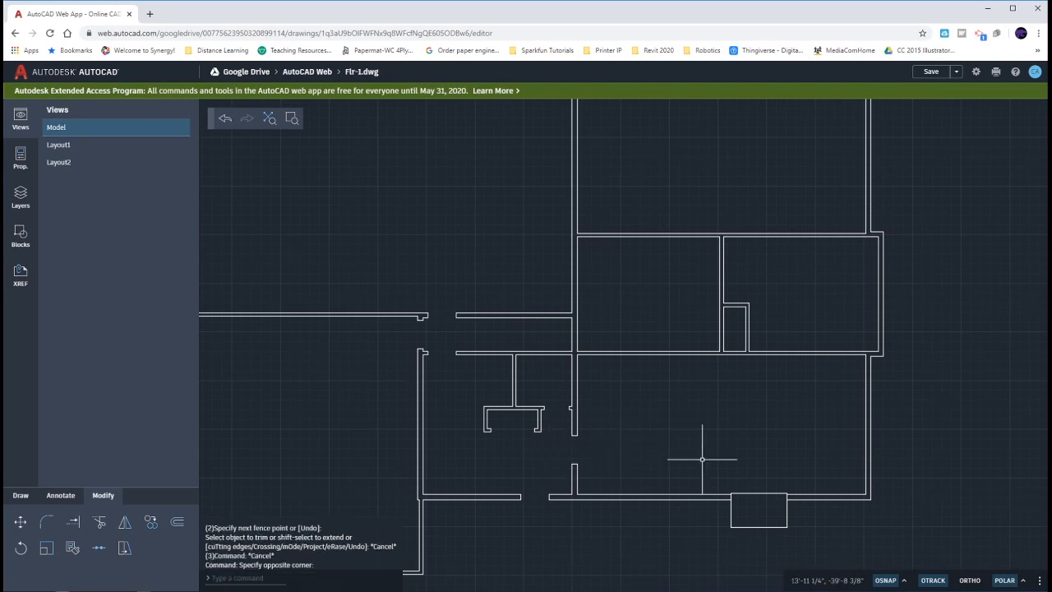
{"action": "left_click", "coordinate": [587, 465]}
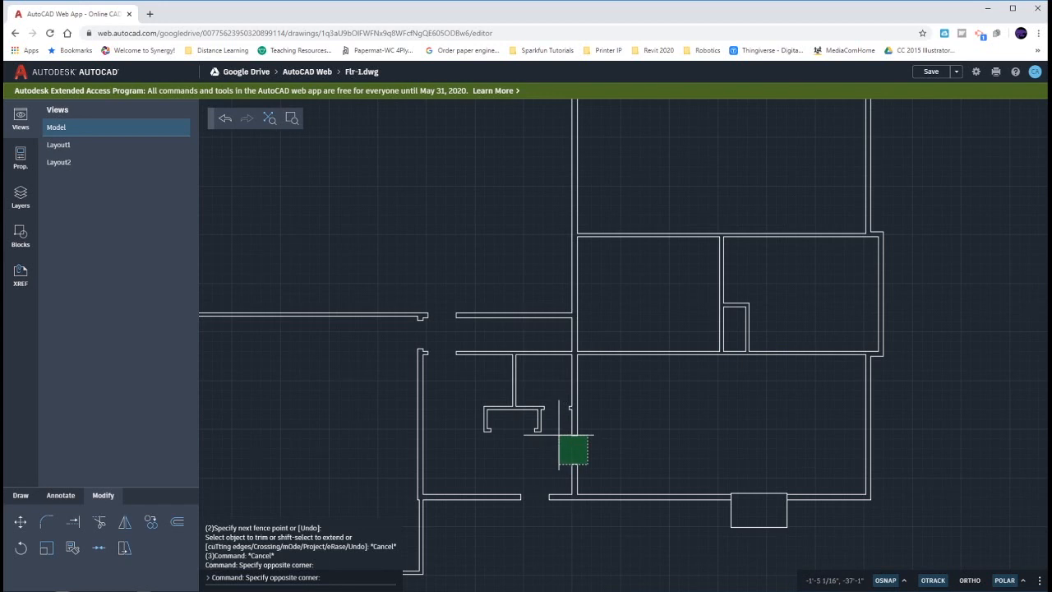
{"action": "left_click", "coordinate": [559, 436]}
{"action": "key", "text": "Escape"}
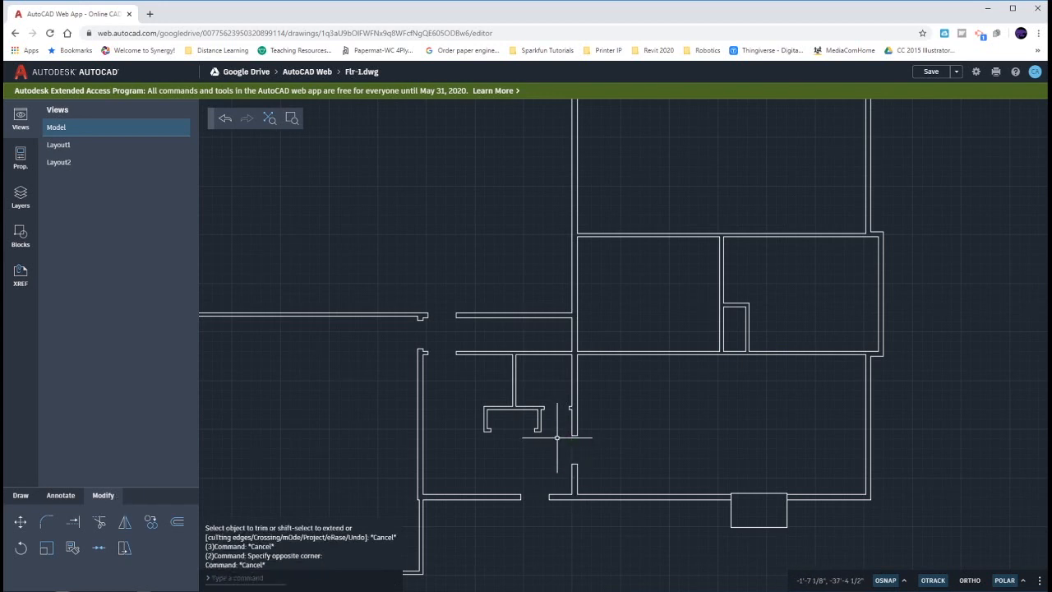
Step: Switch to First Floor Door Openings.pdf in Adobe Acrobat and examine the door opening location and size plans
{"action": "left_click", "coordinate": [742, 590]}
{"action": "scroll", "coordinate": [728, 400], "scroll_direction": "down", "scroll_amount": 4, "text": "ctrl"}
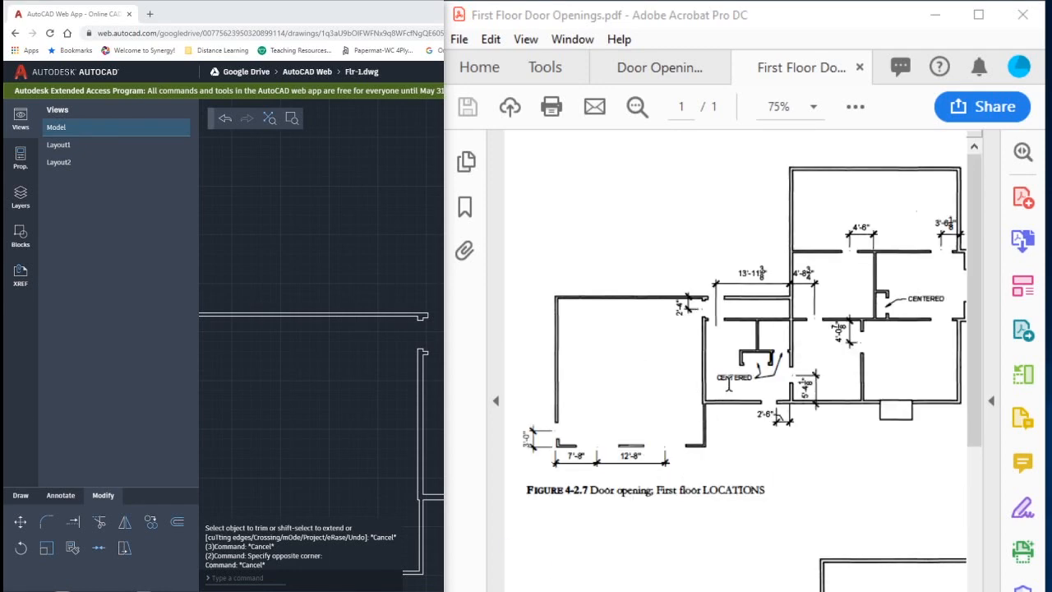
{"action": "scroll", "coordinate": [740, 390], "scroll_direction": "down", "scroll_amount": 2}
{"action": "scroll", "coordinate": [748, 385], "scroll_direction": "down", "scroll_amount": 1, "text": "ctrl"}
{"action": "scroll", "coordinate": [748, 392], "scroll_direction": "down", "scroll_amount": 1, "text": "ctrl"}
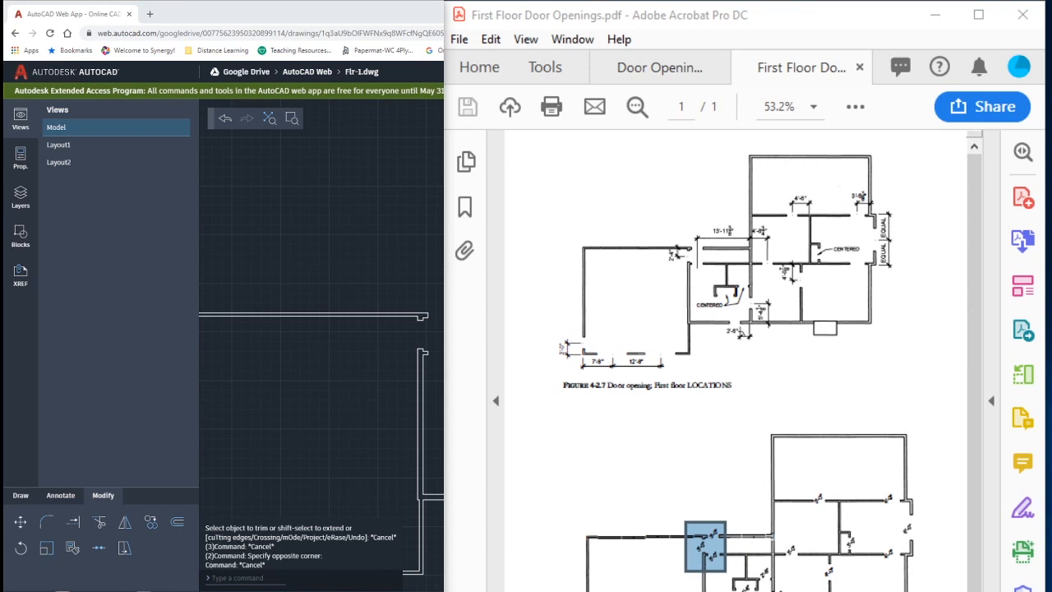
Step: Switch back to Flr-1.dwg in AutoCAD and offset the hallway's east wall face eastward, extending it as a center line across the middle room's south wall
{"action": "key", "text": "alt+Tab"}
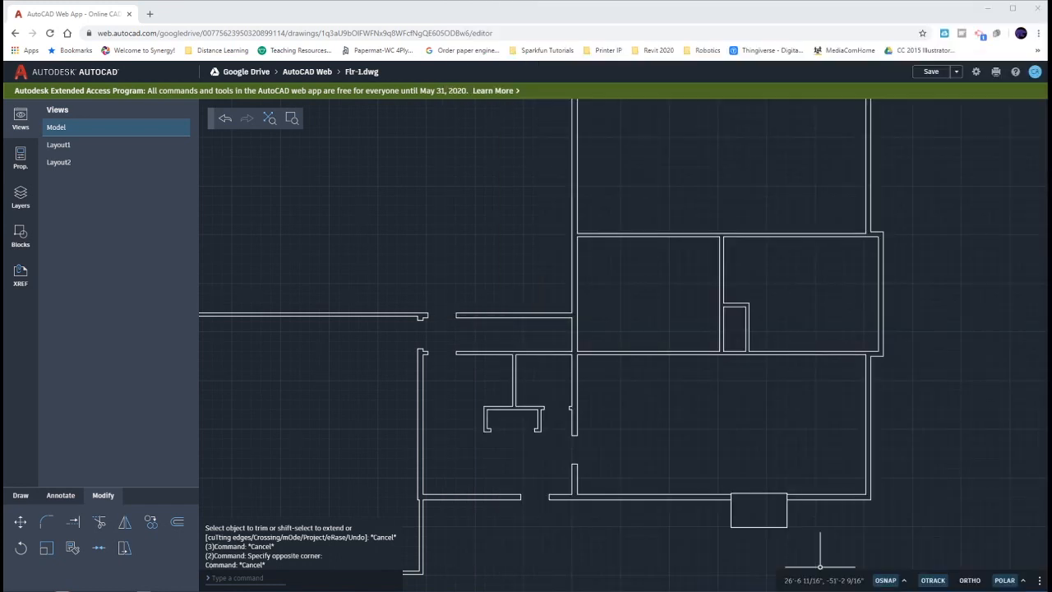
{"action": "scroll", "coordinate": [629, 328], "scroll_direction": "up", "scroll_amount": 3}
{"action": "type", "text": "o"}
{"action": "key", "text": "Return"}
{"action": "key", "text": "Return"}
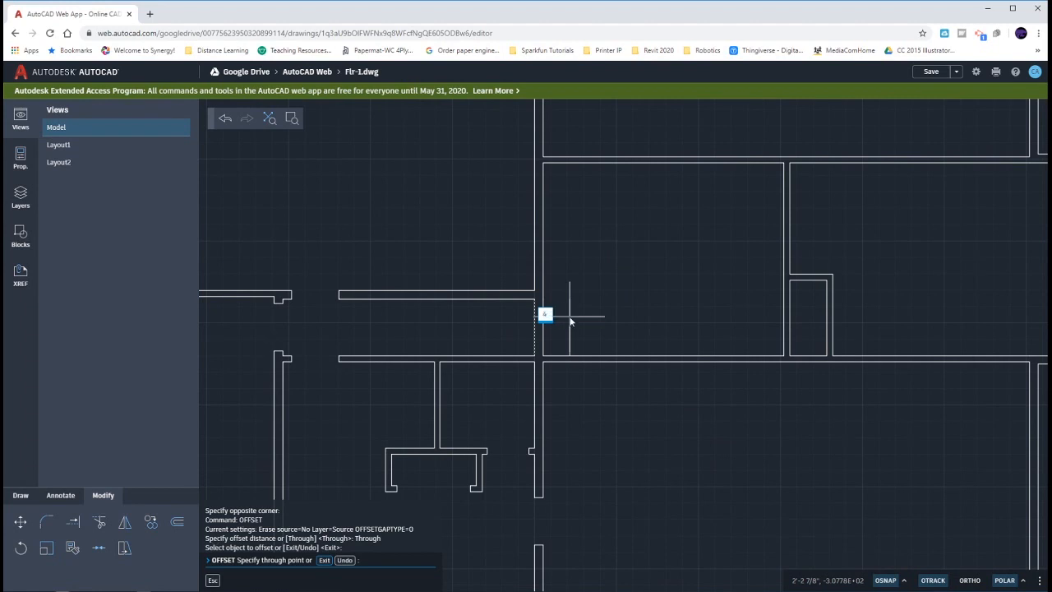
{"action": "key", "text": "Return"}
{"action": "key", "text": "Escape"}
{"action": "key", "text": "Escape"}
{"action": "type", "text": "ex"}
{"action": "key", "text": "Return"}
{"action": "left_click", "coordinate": [608, 349]}
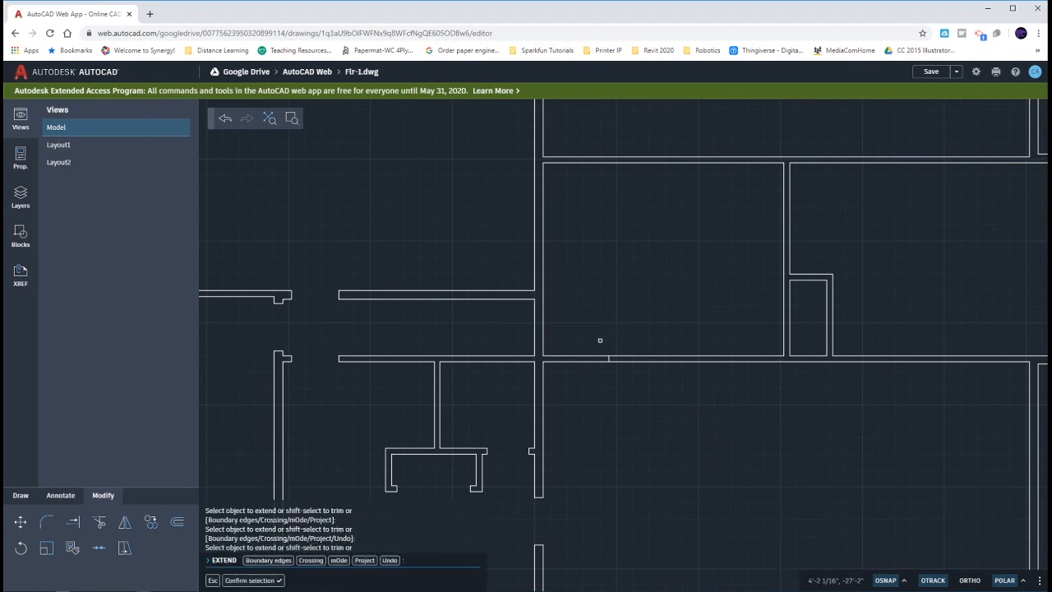
Step: Offset the center line in the middle room's south wall 1.5' to the west and 1.5" to the east
{"action": "key", "text": "Escape"}
{"action": "key", "text": "Escape"}
{"action": "type", "text": "o"}
{"action": "key", "text": "Return"}
{"action": "key", "text": "Return"}
{"action": "key", "text": "BackSpace"}
{"action": "key", "text": "BackSpace"}
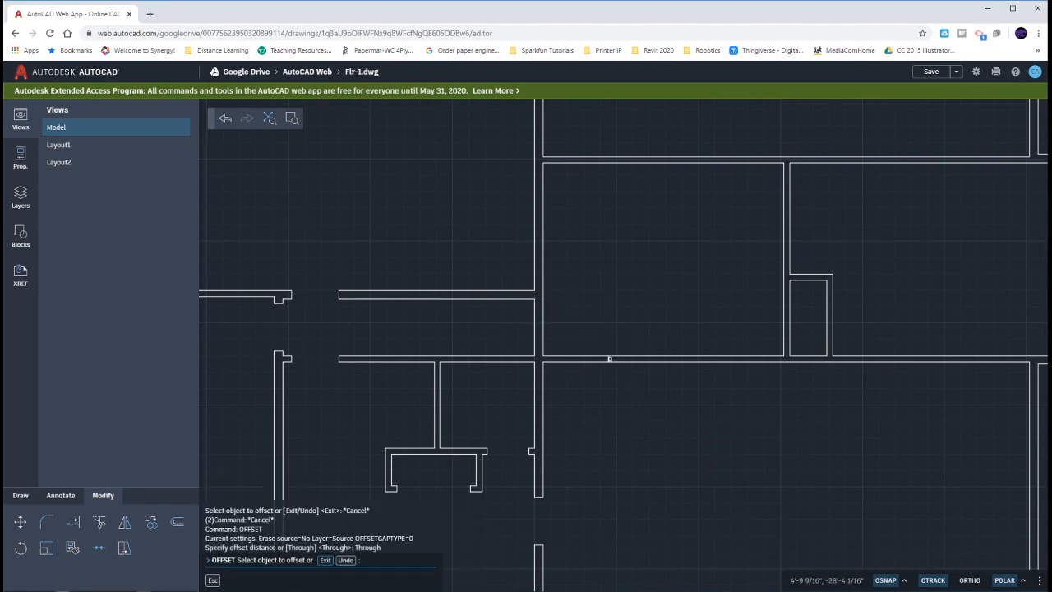
{"action": "left_click", "coordinate": [609, 359]}
{"action": "type", "text": "1.5'"}
{"action": "key", "text": "Return"}
{"action": "left_click", "coordinate": [609, 359]}
{"action": "type", "text": "1.5"}
{"action": "key", "text": "Return"}
{"action": "scroll", "coordinate": [616, 359], "scroll_direction": "up", "scroll_amount": 5}
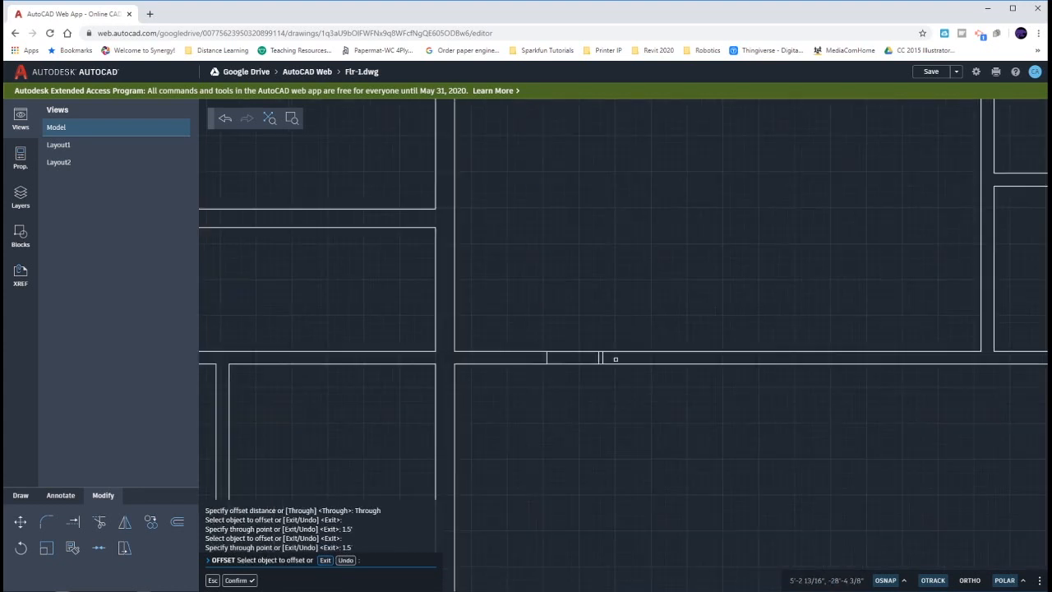
Step: Erase the misplaced line, offset the east jamb line again, and trim the middle room's south wall into a door opening
{"action": "key", "text": "Escape"}
{"action": "key", "text": "Escape"}
{"action": "left_click", "coordinate": [599, 358]}
{"action": "key", "text": "Delete"}
{"action": "type", "text": "o"}
{"action": "key", "text": "Return"}
{"action": "key", "text": "Return"}
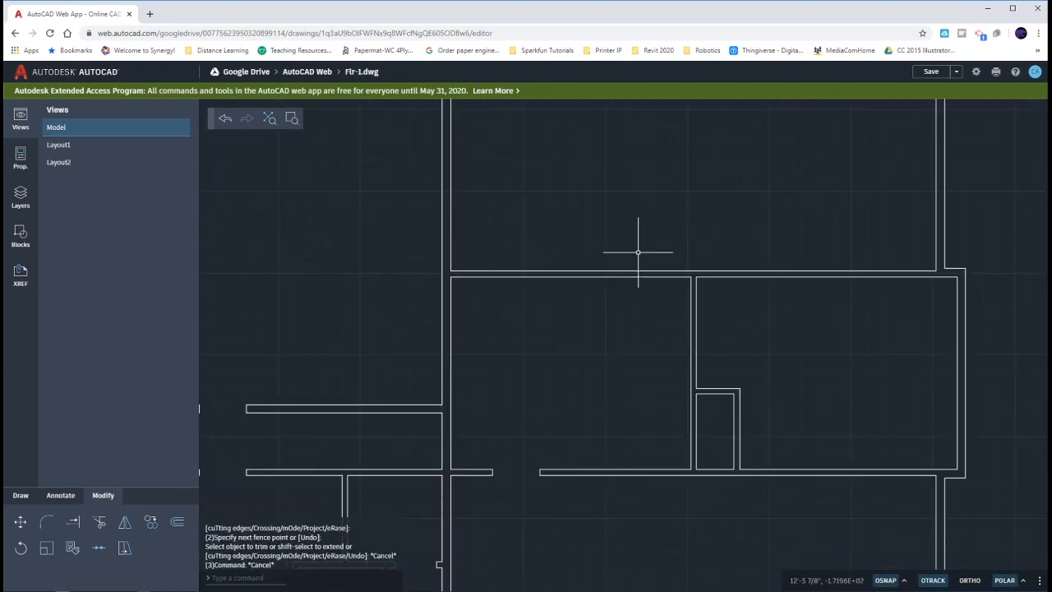
Step: Offset the middle room's east partition face 4.5' west and reduce it to a center line within the room's north wall
{"action": "key", "text": "Return"}
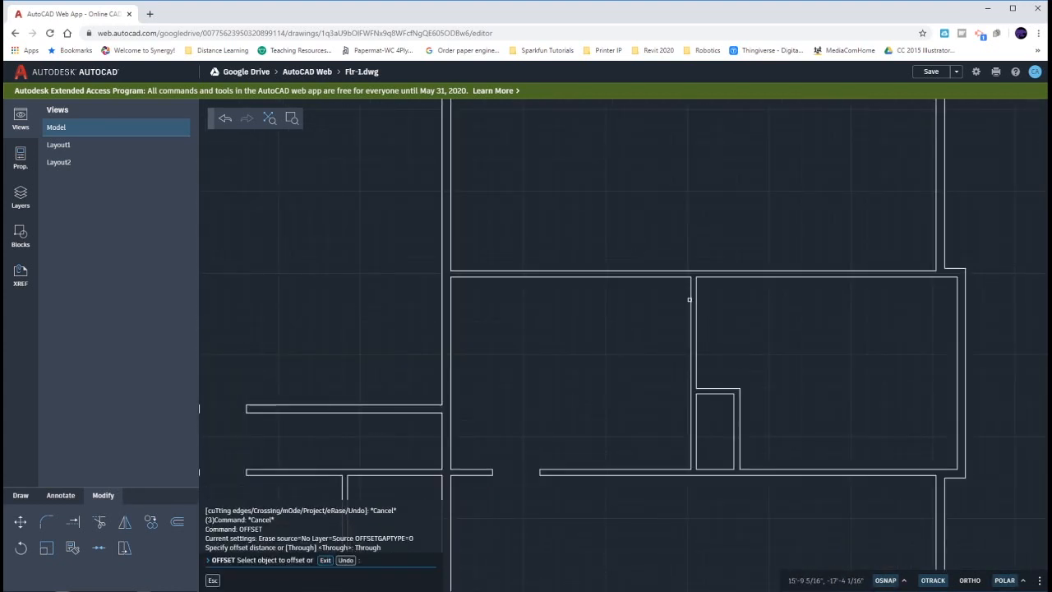
{"action": "left_click", "coordinate": [691, 299]}
{"action": "type", "text": "4.5'"}
{"action": "key", "text": "Return"}
{"action": "key", "text": "Escape"}
{"action": "key", "text": "Escape"}
{"action": "type", "text": "ex"}
{"action": "key", "text": "Return"}
{"action": "left_click", "coordinate": [620, 285]}
{"action": "left_click", "coordinate": [619, 281], "text": "shift"}
{"action": "key", "text": "Escape"}
{"action": "key", "text": "Escape"}
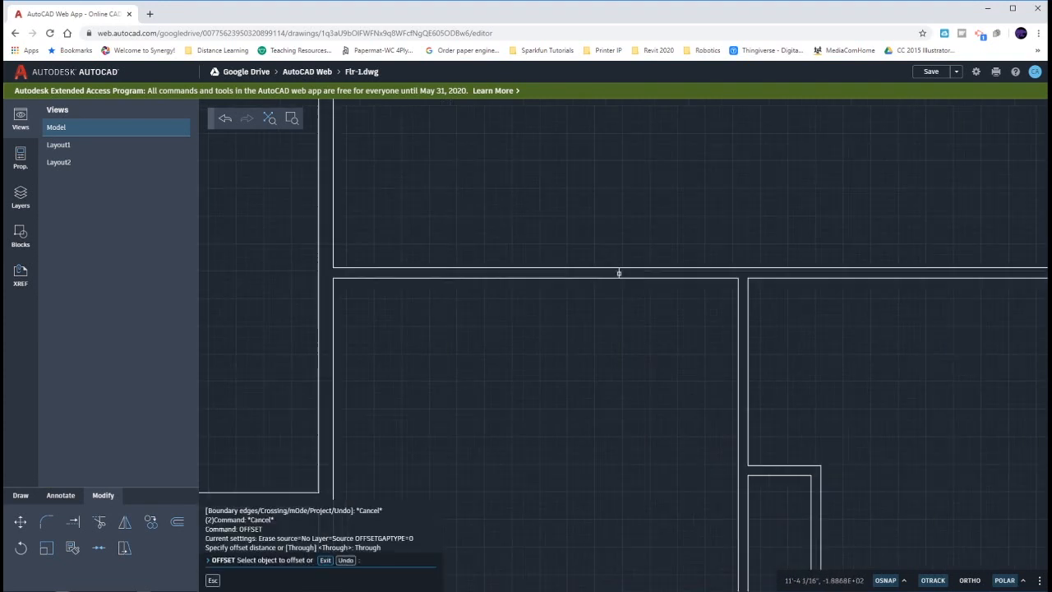
Step: Offset the north wall's center line 1.5' to each side and trim the wall between the jamb lines to form the opening
{"action": "left_click", "coordinate": [608, 267]}
{"action": "type", "text": "1.5'"}
{"action": "key", "text": "Return"}
{"action": "left_click", "coordinate": [618, 268]}
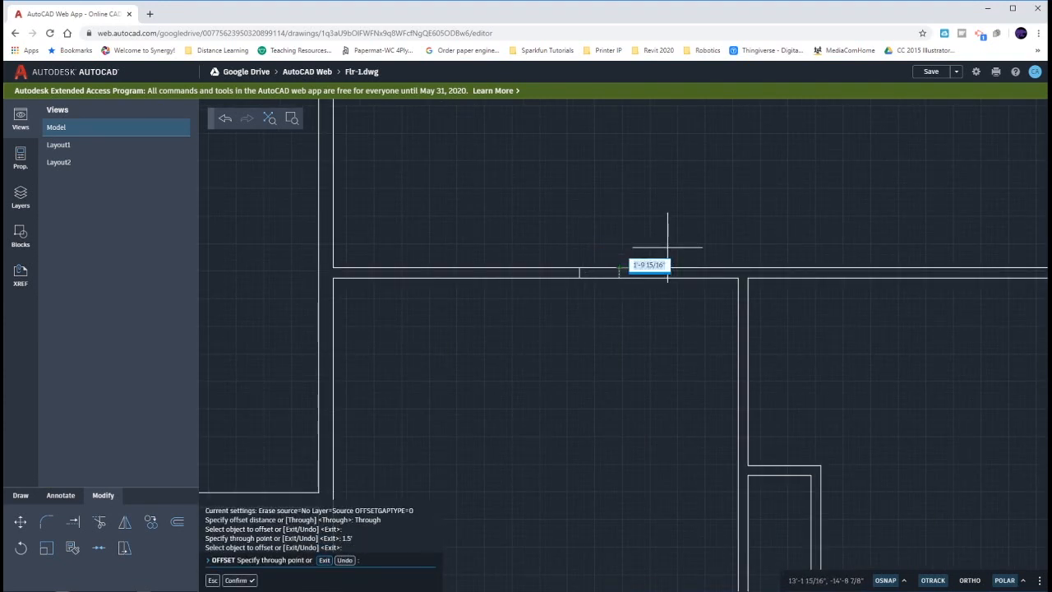
{"action": "key", "text": "Escape"}
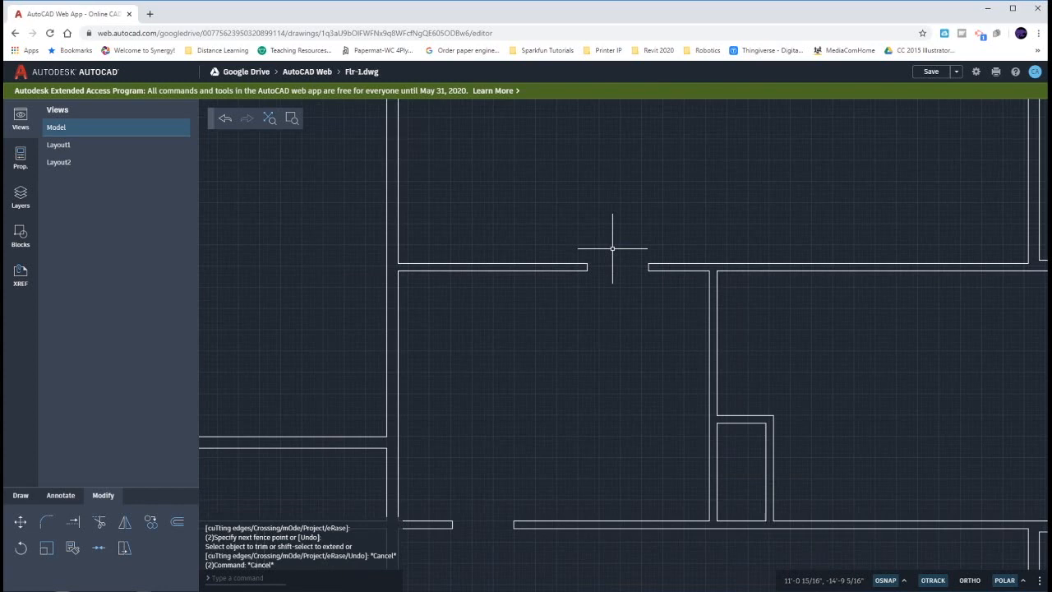
Step: Offset the inner face of the large north room's east wall 3'6.125 to the west
{"action": "type", "text": "o"}
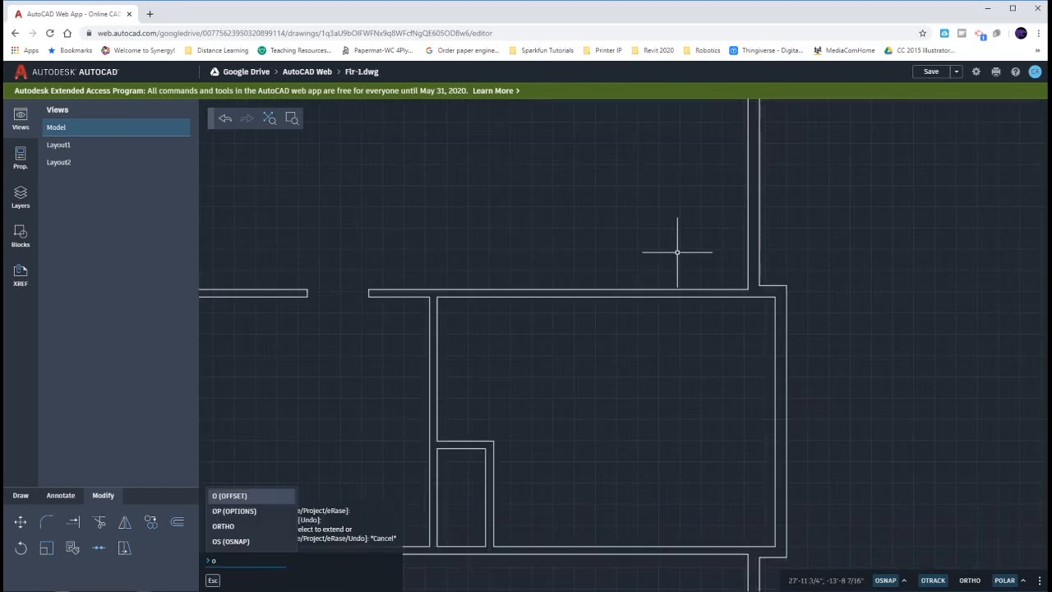
{"action": "key", "text": "Return"}
{"action": "key", "text": "Return"}
{"action": "left_click", "coordinate": [747, 251]}
{"action": "key", "text": "Return"}
{"action": "type", "text": "ex"}
{"action": "key", "text": "Return"}
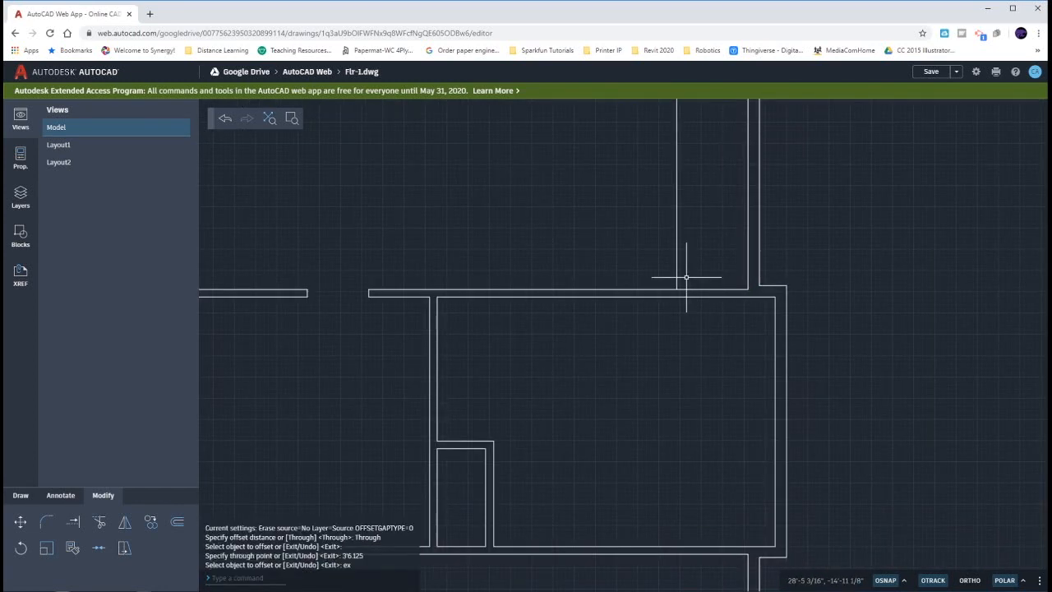
{"action": "key", "text": "Escape"}
Step: Extend the offset line through the east room's north and south walls and trim off its part above the north wall
{"action": "type", "text": "ex"}
{"action": "key", "text": "Return"}
{"action": "left_click", "coordinate": [675, 283]}
{"action": "left_click", "coordinate": [677, 291]}
{"action": "left_click", "coordinate": [678, 547]}
{"action": "left_click", "coordinate": [677, 263], "text": "shift"}
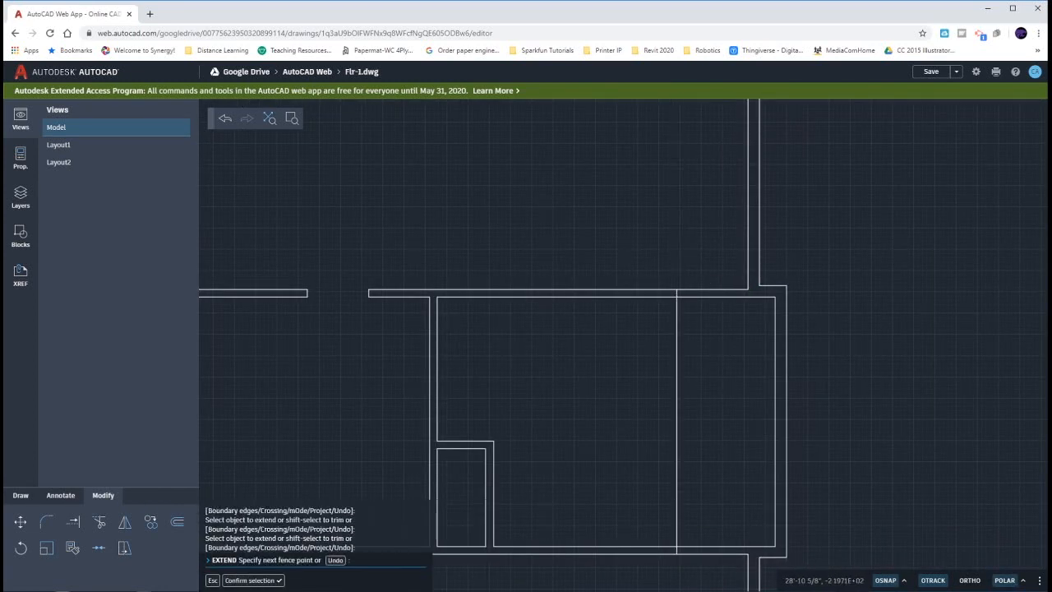
{"action": "key", "text": "Escape"}
{"action": "key", "text": "Escape"}
Step: Offset the east room's center line 2' to the east and 2' to the west as jamb lines
{"action": "type", "text": "o"}
{"action": "key", "text": "Return"}
{"action": "key", "text": "Return"}
{"action": "left_click", "coordinate": [676, 382]}
{"action": "type", "text": "2'"}
{"action": "key", "text": "Return"}
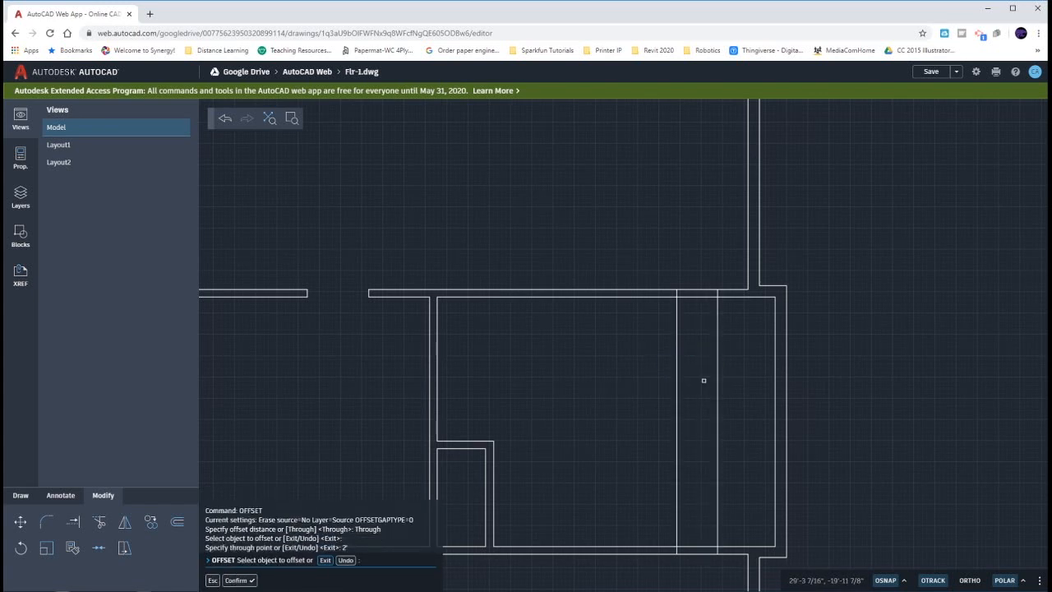
{"action": "left_click", "coordinate": [676, 376]}
{"action": "type", "text": "2'"}
{"action": "key", "text": "Return"}
{"action": "key", "text": "Escape"}
Step: Trim the east room's north and south walls and jamb lines to leave two door openings, and erase the leftover lines
{"action": "type", "text": "tr"}
{"action": "key", "text": "Return"}
{"action": "mouse_move", "coordinate": [663, 271]}
{"action": "left_mouse_down"}
{"action": "mouse_move", "coordinate": [702, 540]}
{"action": "mouse_move", "coordinate": [610, 485]}
{"action": "left_mouse_up"}
{"action": "left_click", "coordinate": [698, 273]}
{"action": "key", "text": "Escape"}
{"action": "key", "text": "Escape"}
{"action": "key", "text": "Escape"}
{"action": "left_click", "coordinate": [663, 277]}
{"action": "left_click", "coordinate": [684, 556]}
{"action": "key", "text": "Delete"}
{"action": "key", "text": "Escape"}
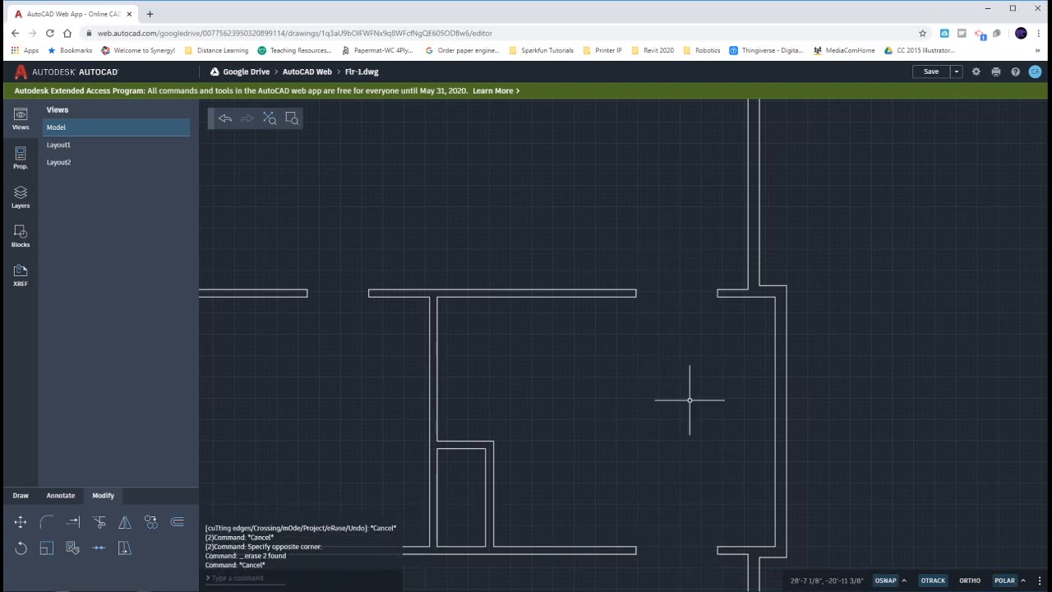
Step: Draw a short center line across the east room's exterior wall at the wall's midpoint
{"action": "type", "text": "l"}
{"action": "key", "text": "Return"}
{"action": "right_click", "coordinate": [801, 395]}
{"action": "mouse_move", "coordinate": [848, 446]}
{"action": "left_click", "coordinate": [887, 430]}
{"action": "left_click", "coordinate": [787, 420]}
{"action": "left_click", "coordinate": [775, 421]}
{"action": "key", "text": "Escape"}
{"action": "key", "text": "Escape"}
{"action": "key", "text": "Escape"}
Step: Offset the exterior wall's center line 36" to the north and 36" to the south as jamb lines
{"action": "type", "text": "o"}
{"action": "key", "text": "Return"}
{"action": "key", "text": "Return"}
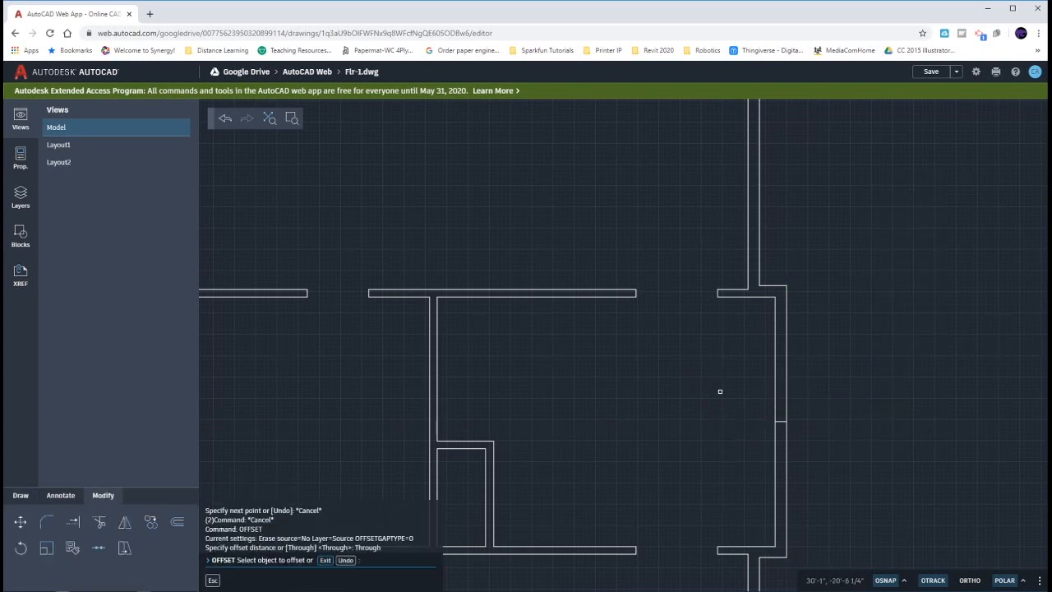
{"action": "key", "text": "Return"}
{"action": "left_click", "coordinate": [781, 420]}
{"action": "type", "text": "36"}
{"action": "key", "text": "Return"}
{"action": "left_click", "coordinate": [781, 421]}
{"action": "type", "text": "36"}
{"action": "key", "text": "Return"}
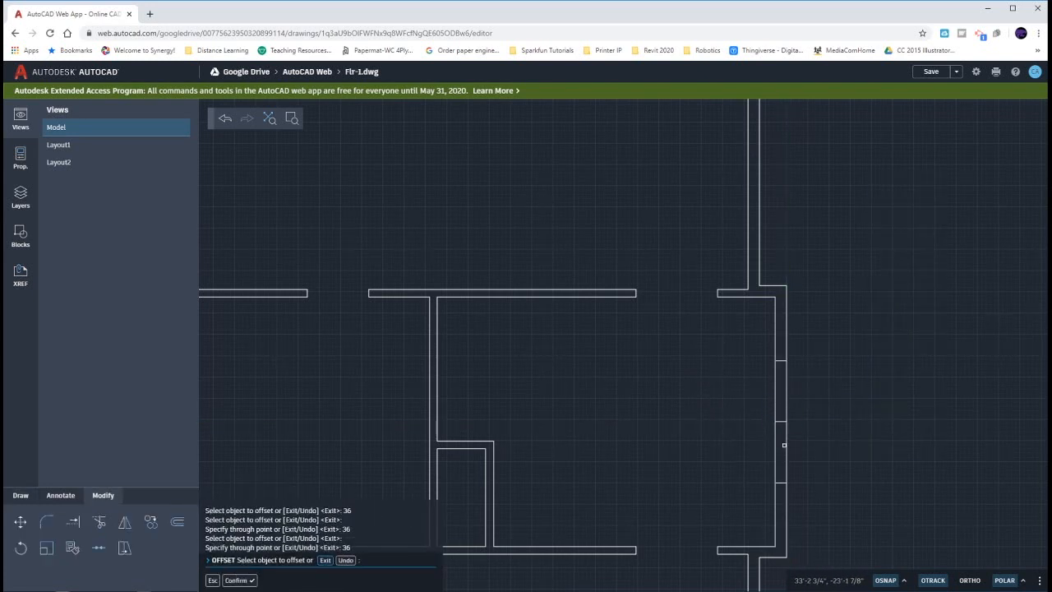
{"action": "key", "text": "Escape"}
Step: Trim both faces of the east exterior wall between the jamb lines, removing the center line as well
{"action": "left_click_drag", "start_coordinate": [794, 397], "coordinate": [779, 420]}
{"action": "key", "text": "Escape"}
{"action": "key", "text": "Escape"}
{"action": "key", "text": "Escape"}
{"action": "scroll", "coordinate": [701, 400], "scroll_direction": "down", "scroll_amount": 3}
{"action": "middle_click_drag", "start_coordinate": [695, 401], "coordinate": [764, 331]}
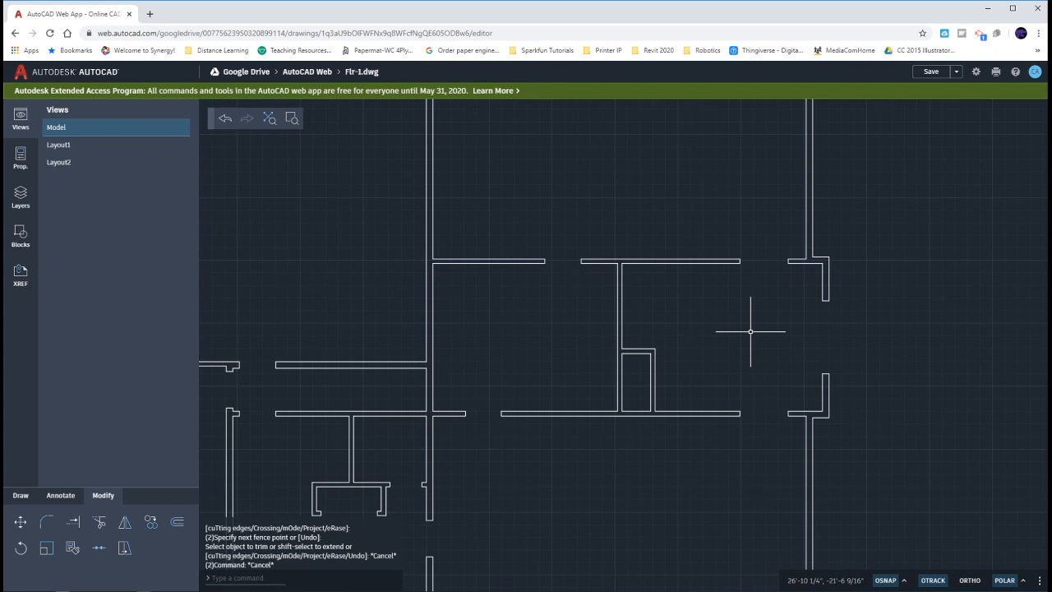
Step: Offset the west face of the wall between the closets and the large south room 13'5-5/8 to the east
{"action": "mouse_move", "coordinate": [597, 424]}
{"action": "middle_mouse_down"}
{"action": "mouse_move", "coordinate": [583, 419]}
{"action": "mouse_move", "coordinate": [589, 364]}
{"action": "middle_mouse_up"}
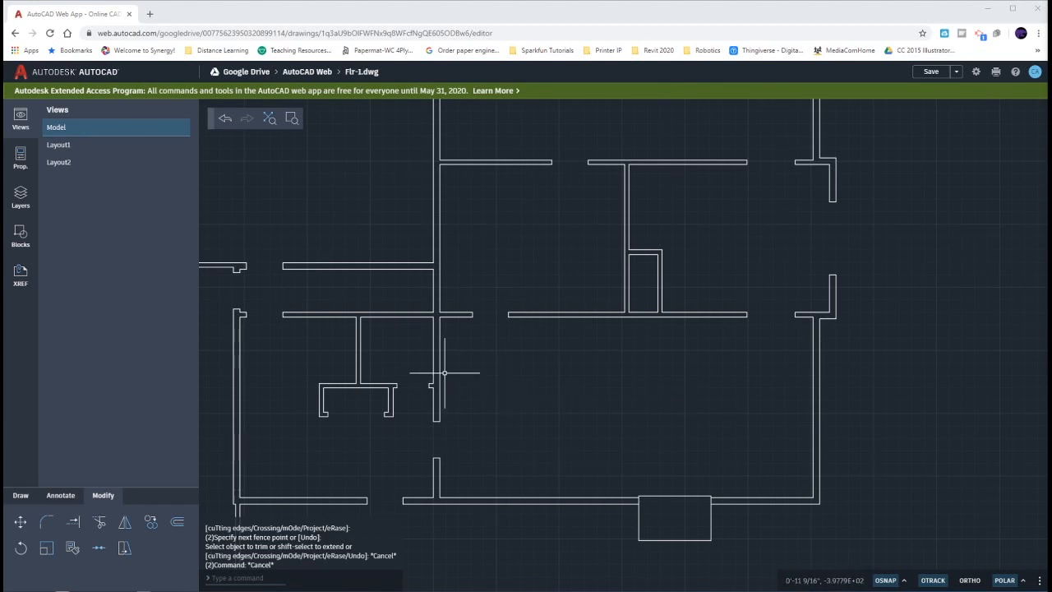
{"action": "left_click", "coordinate": [474, 367]}
{"action": "key", "text": "Escape"}
{"action": "type", "text": "o"}
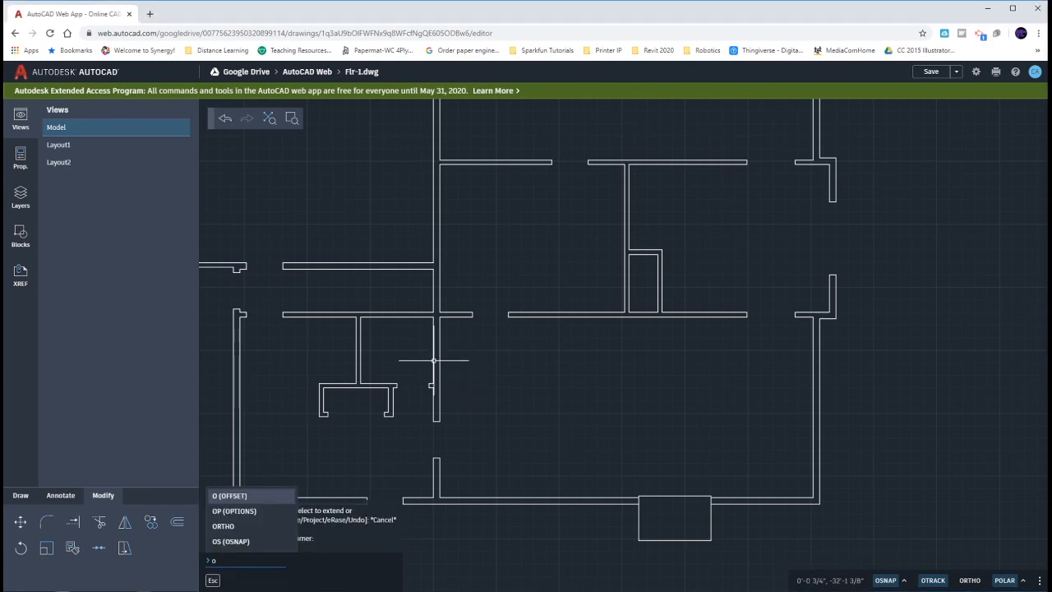
{"action": "key", "text": "Return"}
{"action": "key", "text": "Return"}
{"action": "left_click", "coordinate": [434, 359]}
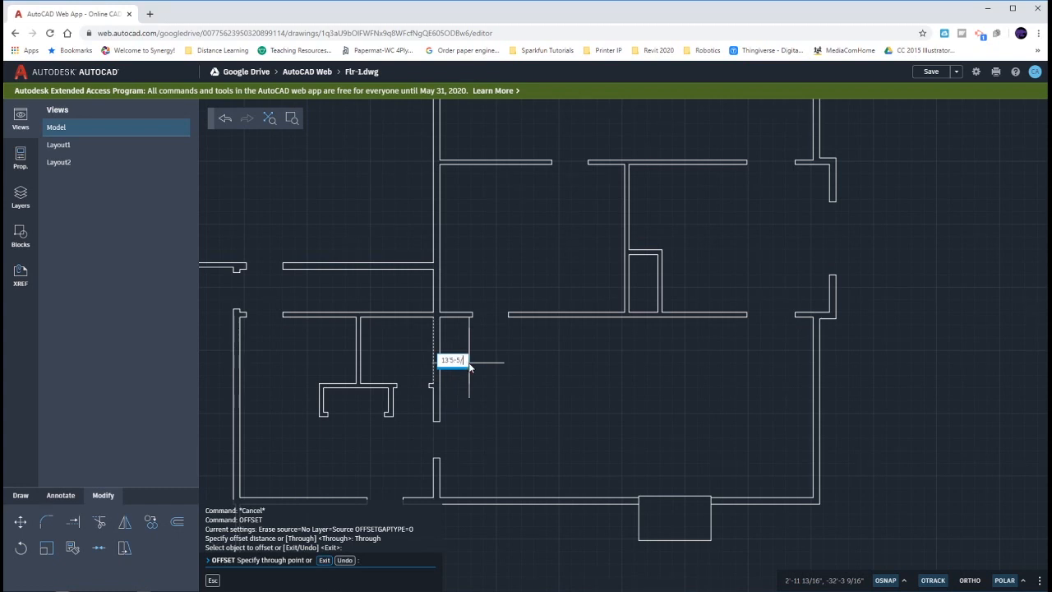
{"action": "left_click", "coordinate": [471, 366]}
{"action": "key", "text": "Escape"}
{"action": "key", "text": "Escape"}
{"action": "key", "text": "Escape"}
Step: Extend the new partition line down to the south exterior wall
{"action": "type", "text": "ex"}
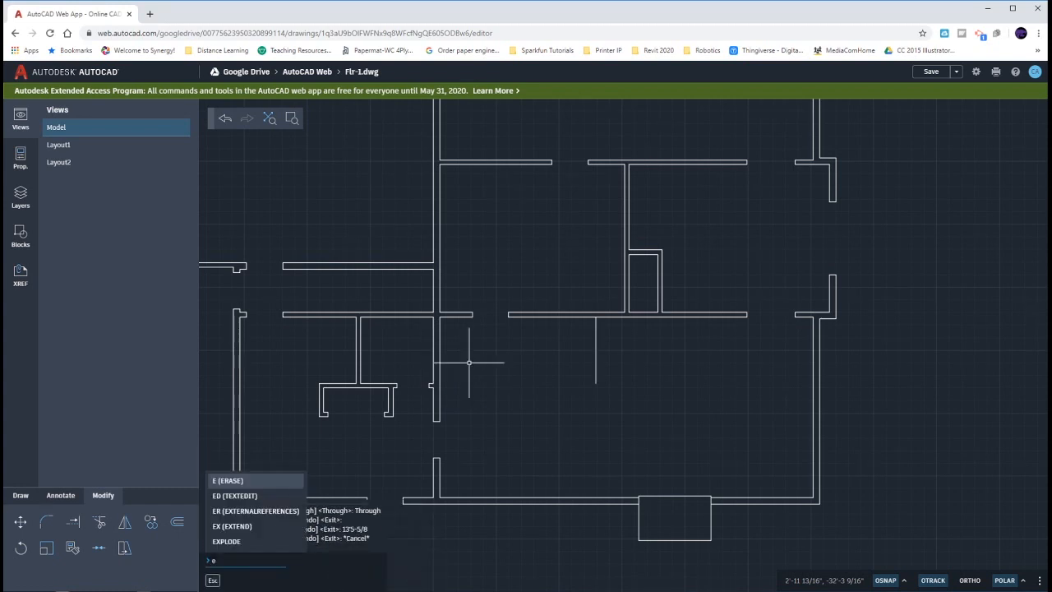
{"action": "key", "text": "Return"}
{"action": "left_click", "coordinate": [597, 381]}
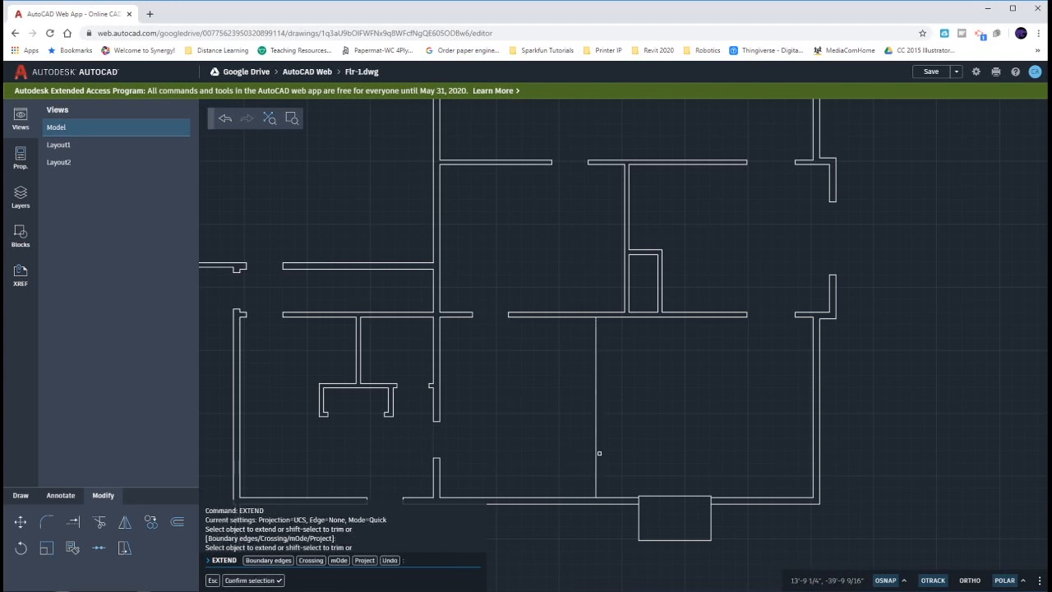
{"action": "key", "text": "Escape"}
{"action": "key", "text": "Escape"}
{"action": "key", "text": "Escape"}
{"action": "key", "text": "Escape"}
Step: Offset the new partition line 4.5" to the east to give the partition its second face
{"action": "type", "text": "o"}
{"action": "key", "text": "Return"}
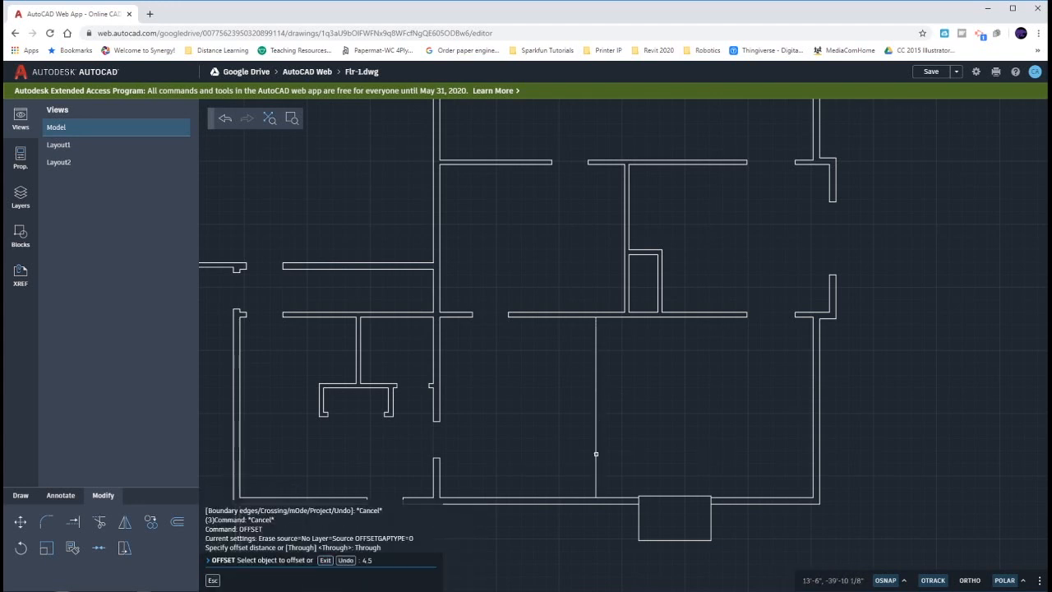
{"action": "left_click", "coordinate": [597, 453]}
{"action": "type", "text": "4.5"}
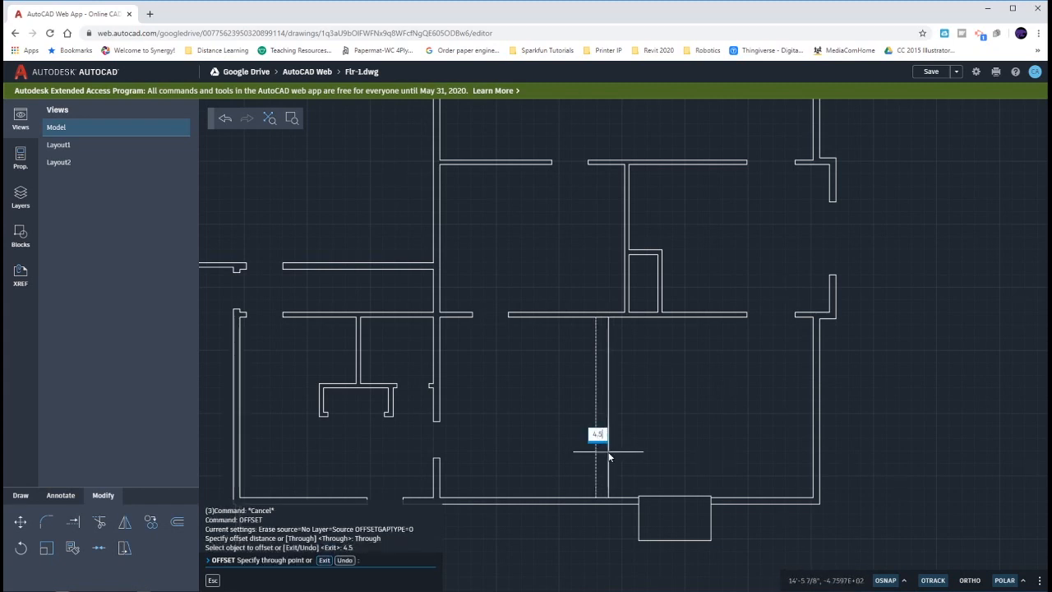
{"action": "key", "text": "Return"}
{"action": "key", "text": "Escape"}
Step: Trim the adjoining wall faces between the two partition lines to clean up the wall intersections
{"action": "type", "text": "tr"}
{"action": "key", "text": "Return"}
{"action": "left_click", "coordinate": [598, 497]}
{"action": "key", "text": "Escape"}
{"action": "key", "text": "Escape"}
{"action": "key", "text": "Escape"}
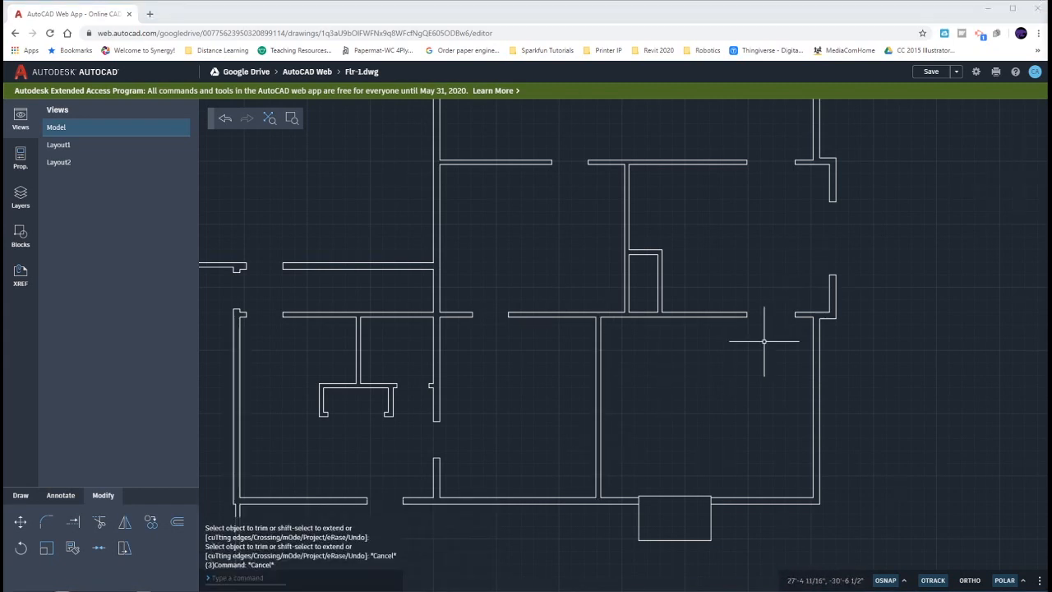
Step: Offset the south face of the middle room's south wall southward and extend it as a center line across the new partition
{"action": "type", "text": "o"}
{"action": "key", "text": "Return"}
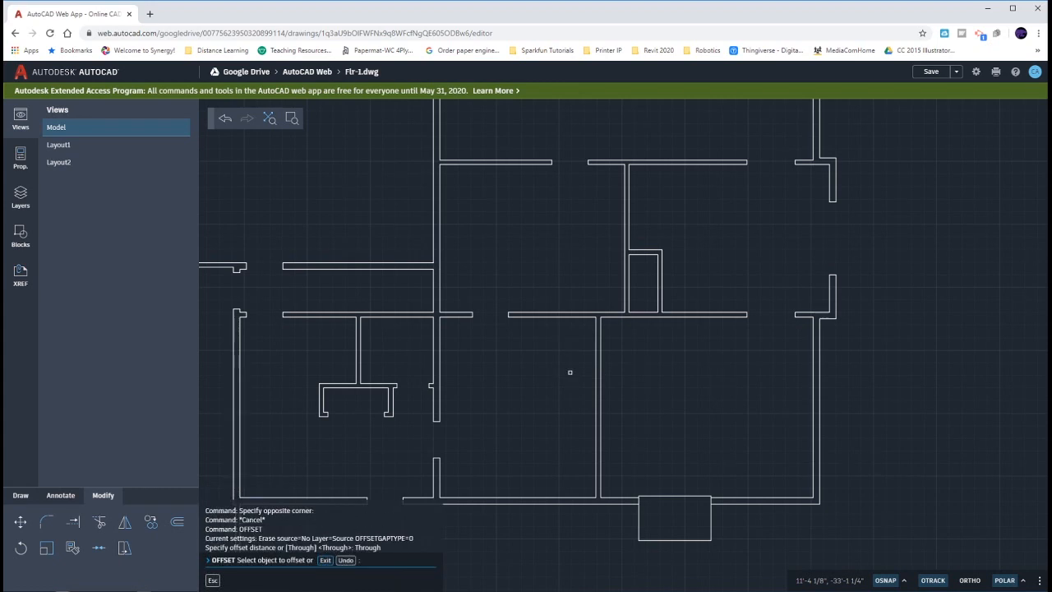
{"action": "type", "text": "t"}
{"action": "key", "text": "Return"}
{"action": "left_click", "coordinate": [585, 316]}
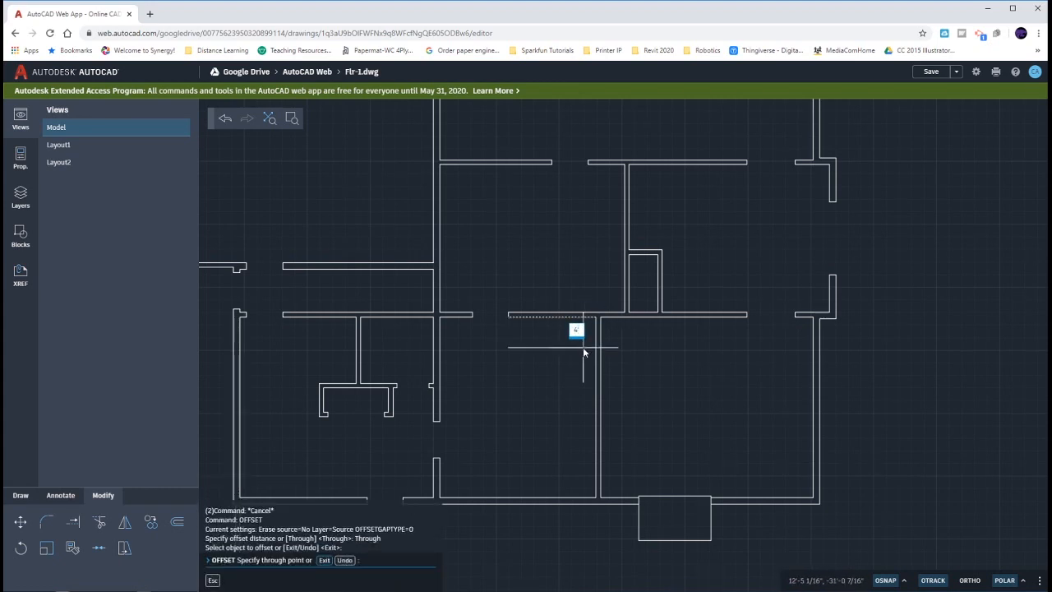
{"action": "key", "text": "Escape"}
{"action": "type", "text": "ex"}
{"action": "key", "text": "Return"}
{"action": "left_click", "coordinate": [590, 366]}
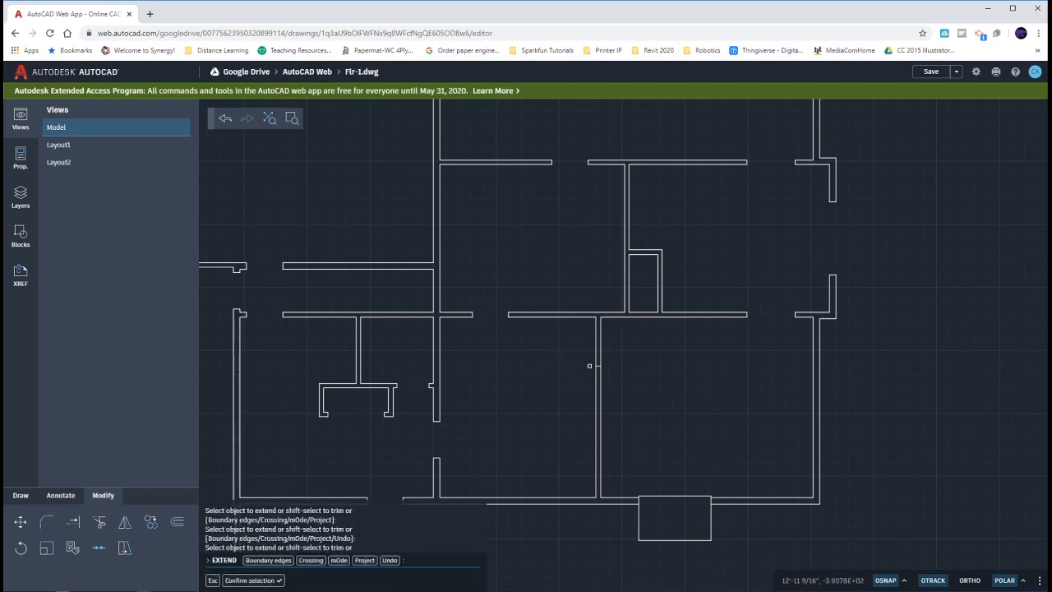
Step: Offset the center line across the new partition 2' to the north and 2' to the south
{"action": "key", "text": "Escape"}
{"action": "key", "text": "Escape"}
{"action": "key", "text": "Escape"}
{"action": "key", "text": "o"}
{"action": "key", "text": "Return"}
{"action": "key", "text": "Return"}
{"action": "scroll", "coordinate": [598, 364], "scroll_direction": "up", "scroll_amount": 5}
{"action": "left_click", "coordinate": [599, 368]}
{"action": "type", "text": "2'"}
{"action": "key", "text": "Return"}
{"action": "left_click", "coordinate": [599, 369]}
{"action": "type", "text": "2"}
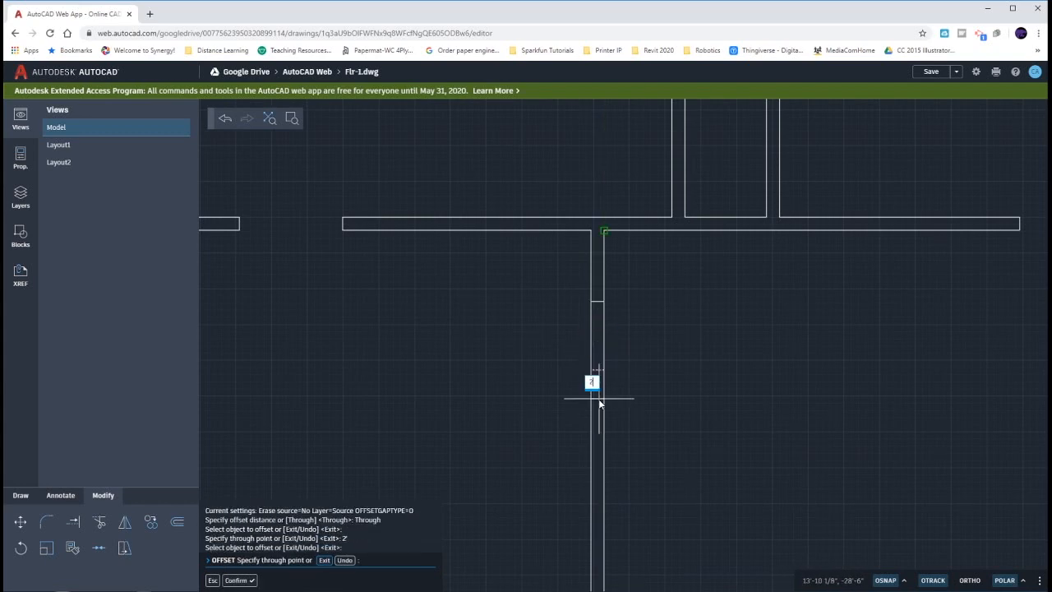
{"action": "type", "text": "'"}
{"action": "key", "text": "Return"}
{"action": "key", "text": "Escape"}
Step: Trim the new partition's faces between the two offset lines, including the center line, to open the doorway
{"action": "type", "text": "tr"}
{"action": "key", "text": "Return"}
{"action": "left_click", "coordinate": [599, 368]}
{"action": "key", "text": "Escape"}
{"action": "key", "text": "Escape"}
{"action": "key", "text": "Escape"}
Step: Draw a line across the closet's east wall from the midpoint of its inner face to its outer face
{"action": "scroll", "coordinate": [606, 237], "scroll_direction": "down", "scroll_amount": 5}
{"action": "scroll", "coordinate": [859, 346], "scroll_direction": "up", "scroll_amount": 5}
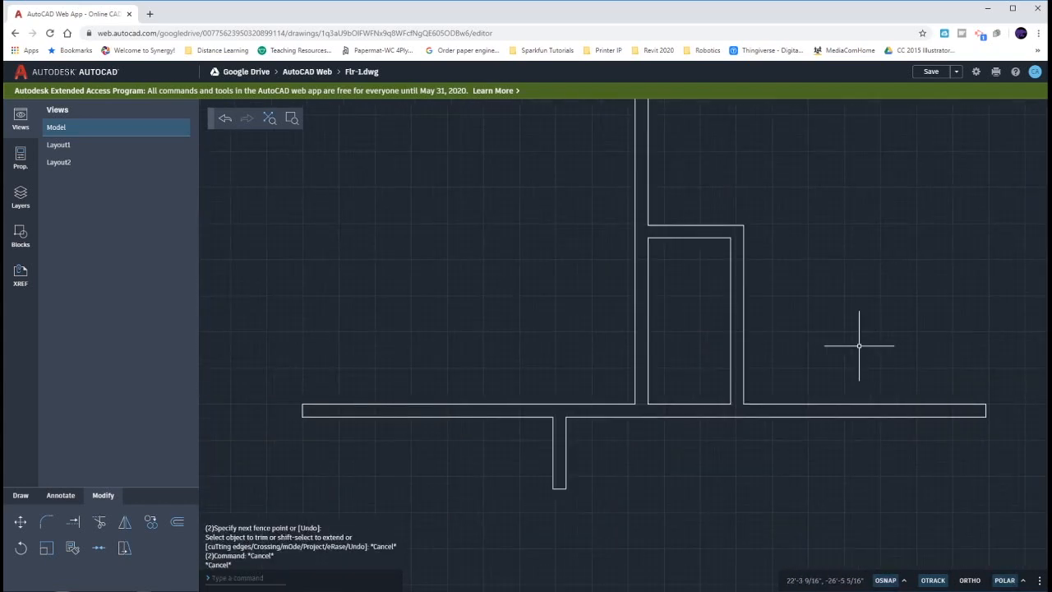
{"action": "type", "text": "l"}
{"action": "key", "text": "Return"}
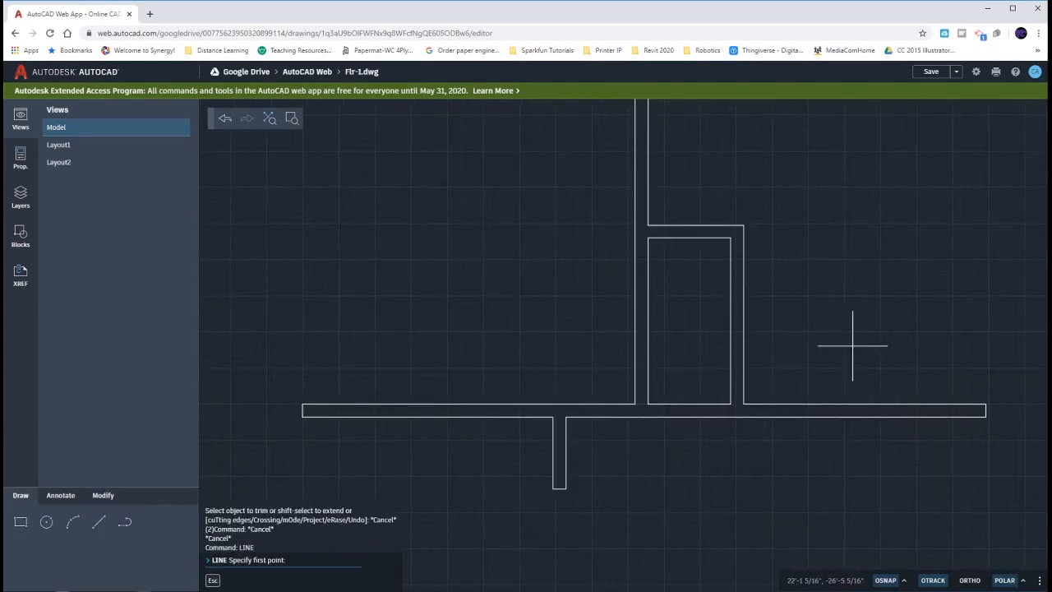
{"action": "right_click", "coordinate": [717, 316]}
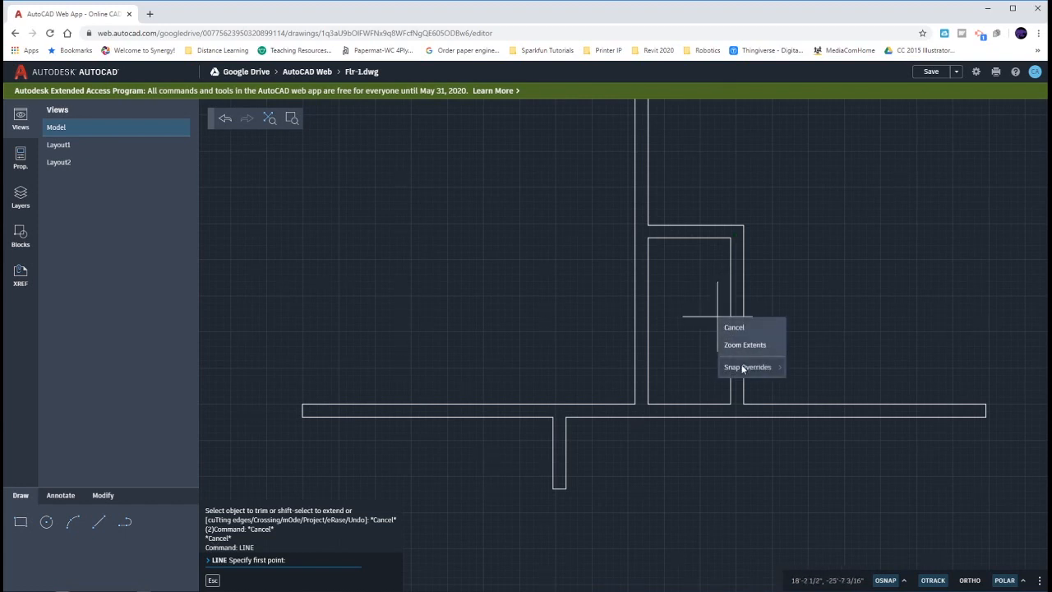
{"action": "mouse_move", "coordinate": [743, 367]}
{"action": "left_click", "coordinate": [810, 367]}
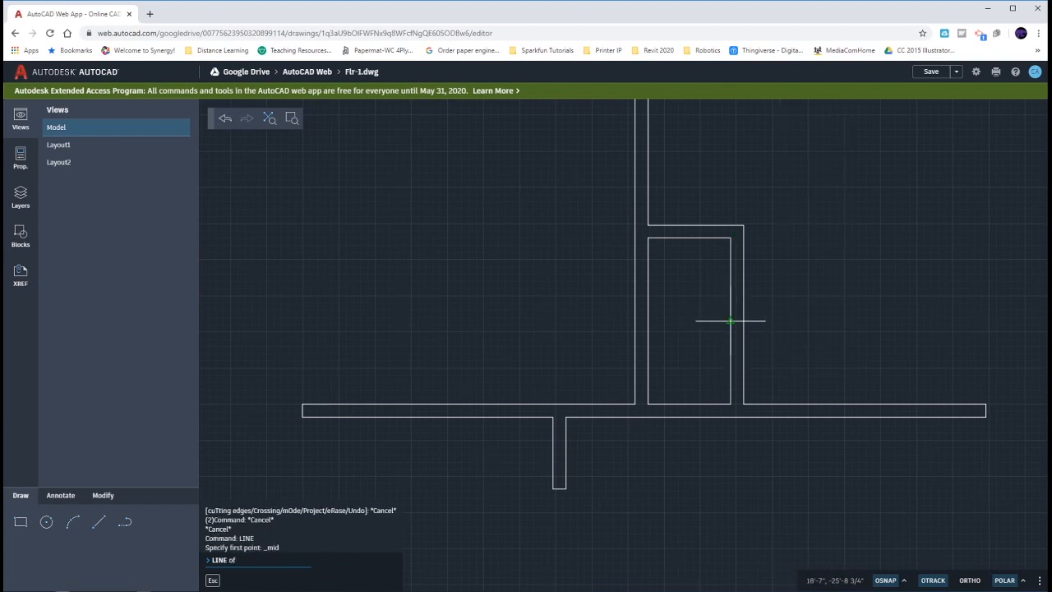
{"action": "left_click", "coordinate": [729, 321]}
{"action": "left_click", "coordinate": [743, 321]}
{"action": "key", "text": "Escape"}
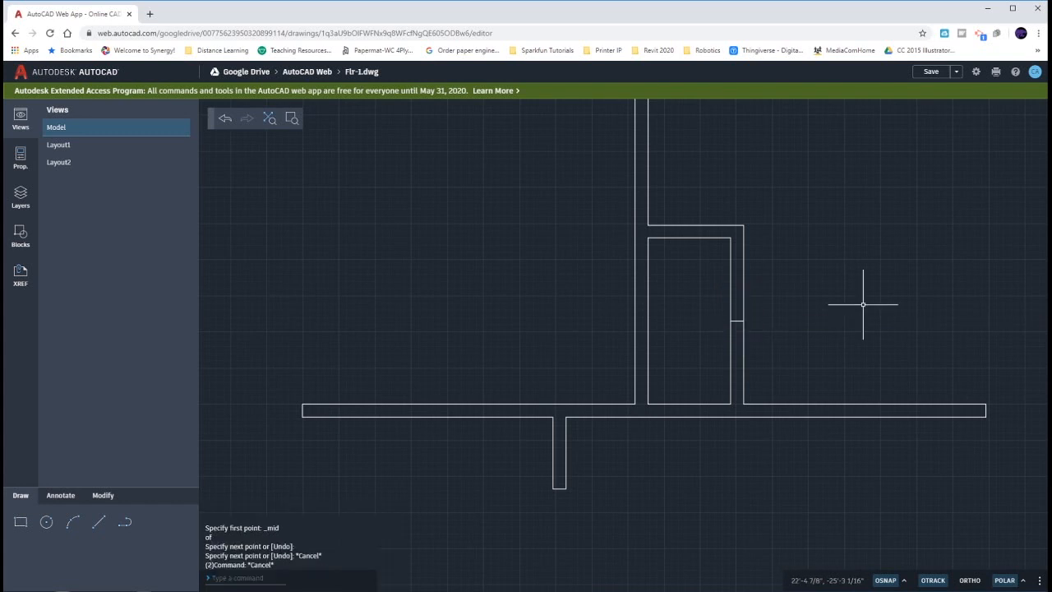
Step: Offset the closet wall's center line 1.5' to the north and 1.5' to the south
{"action": "type", "text": "o"}
{"action": "key", "text": "Return"}
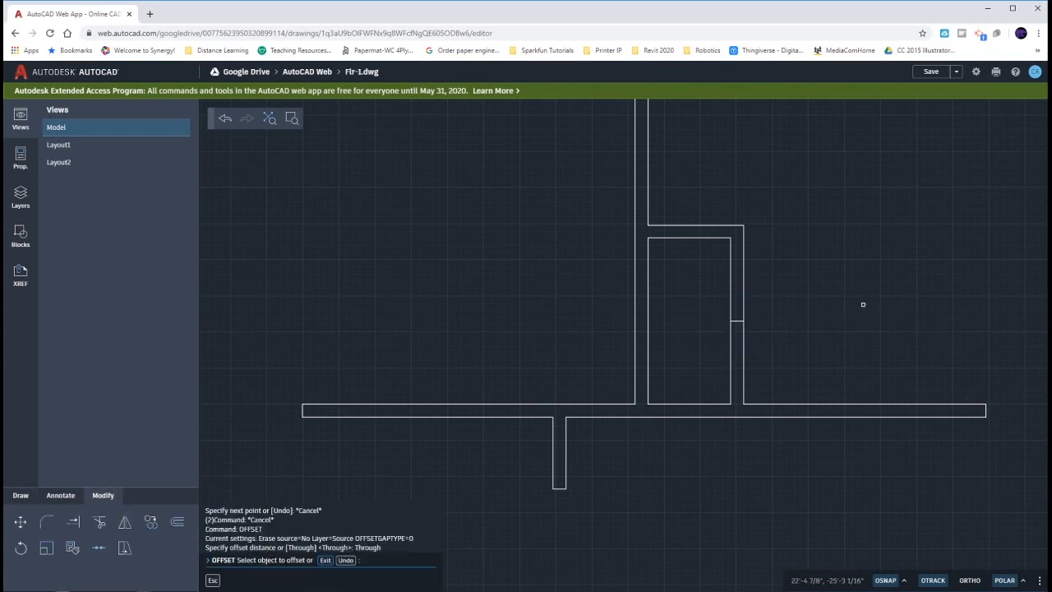
{"action": "left_click", "coordinate": [736, 322]}
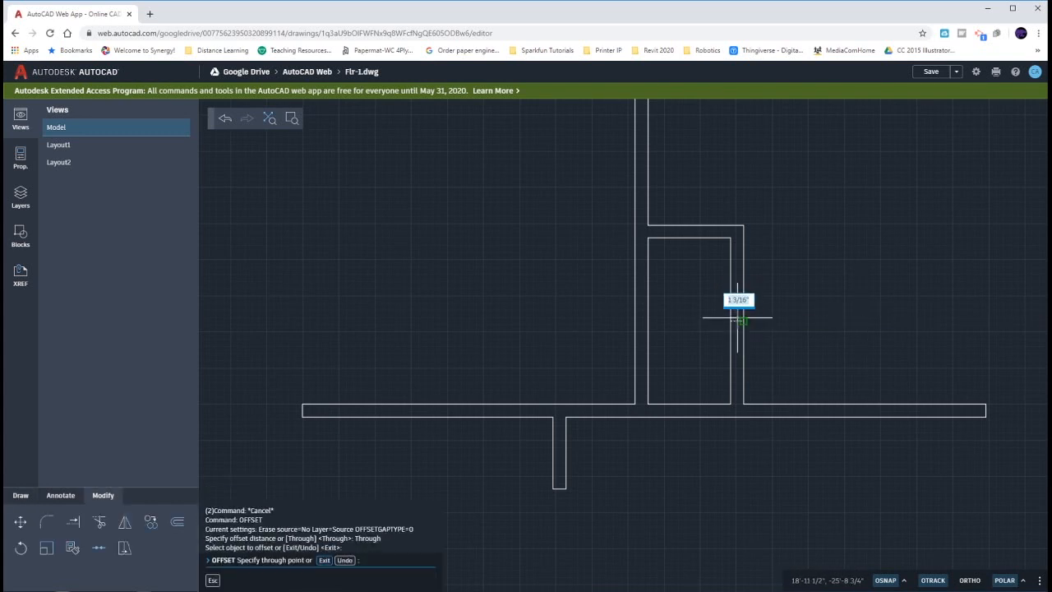
{"action": "type", "text": "1.5"}
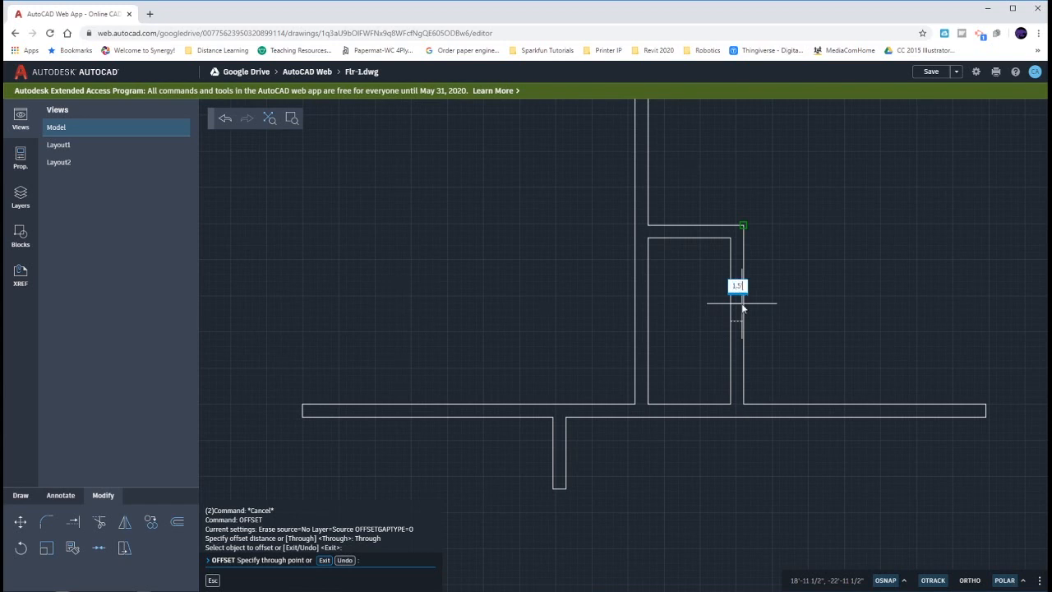
{"action": "type", "text": "'"}
{"action": "key", "text": "Return"}
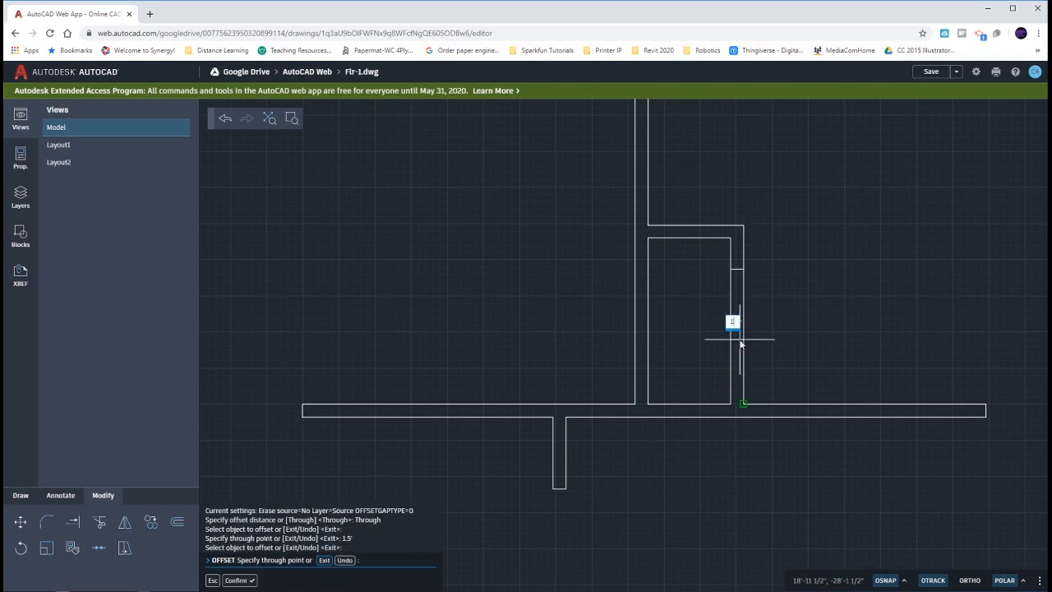
{"action": "key", "text": "Return"}
{"action": "key", "text": "Escape"}
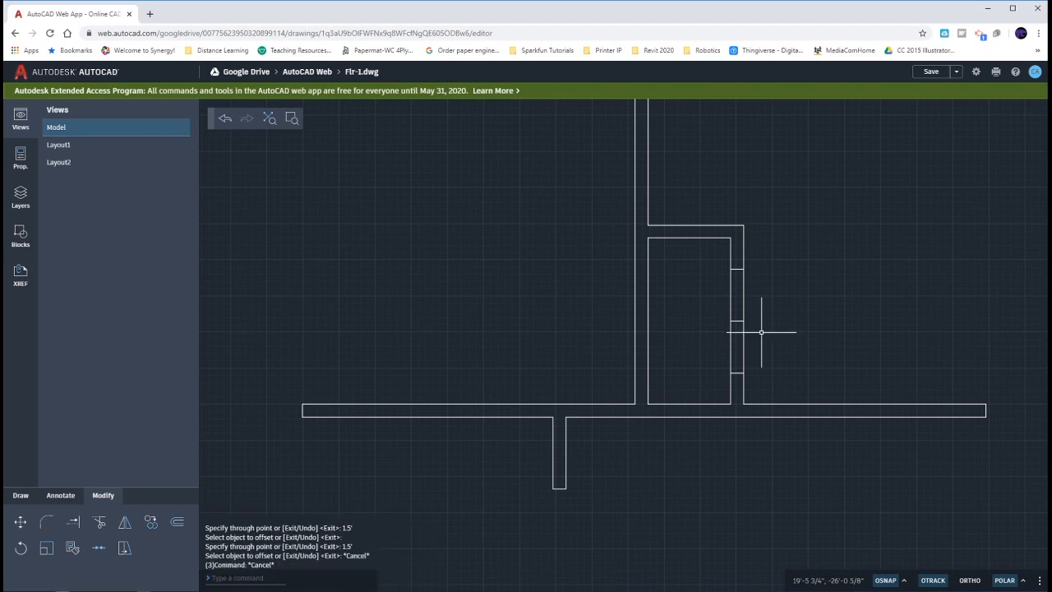
Step: Trim the closet's east wall faces and center line between the two offset lines to create the opening
{"action": "type", "text": "tr"}
{"action": "key", "text": "Return"}
{"action": "mouse_move", "coordinate": [765, 339]}
{"action": "left_mouse_down"}
{"action": "mouse_move", "coordinate": [712, 329]}
{"action": "mouse_move", "coordinate": [744, 334]}
{"action": "mouse_move", "coordinate": [743, 313]}
{"action": "left_mouse_up"}
{"action": "key", "text": "Escape"}
Step: Offset the garage's south wall line northward to locate the center of the west wall door opening
{"action": "scroll", "coordinate": [764, 309], "scroll_direction": "down", "scroll_amount": 1}
{"action": "scroll", "coordinate": [764, 312], "scroll_direction": "down", "scroll_amount": 3}
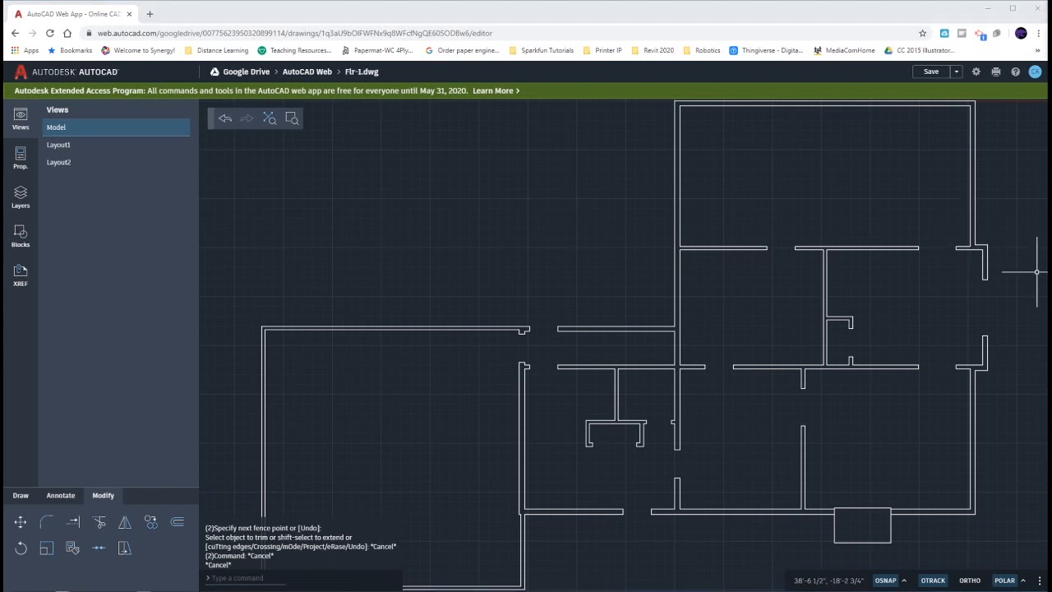
{"action": "scroll", "coordinate": [673, 304], "scroll_direction": "down", "scroll_amount": 3}
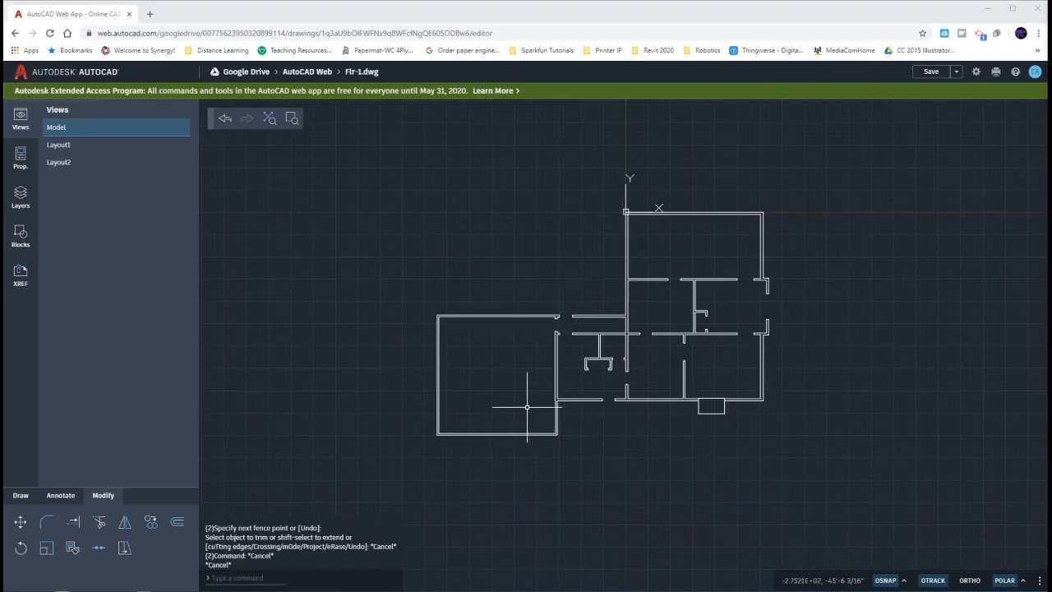
{"action": "scroll", "coordinate": [542, 458], "scroll_direction": "up", "scroll_amount": 6}
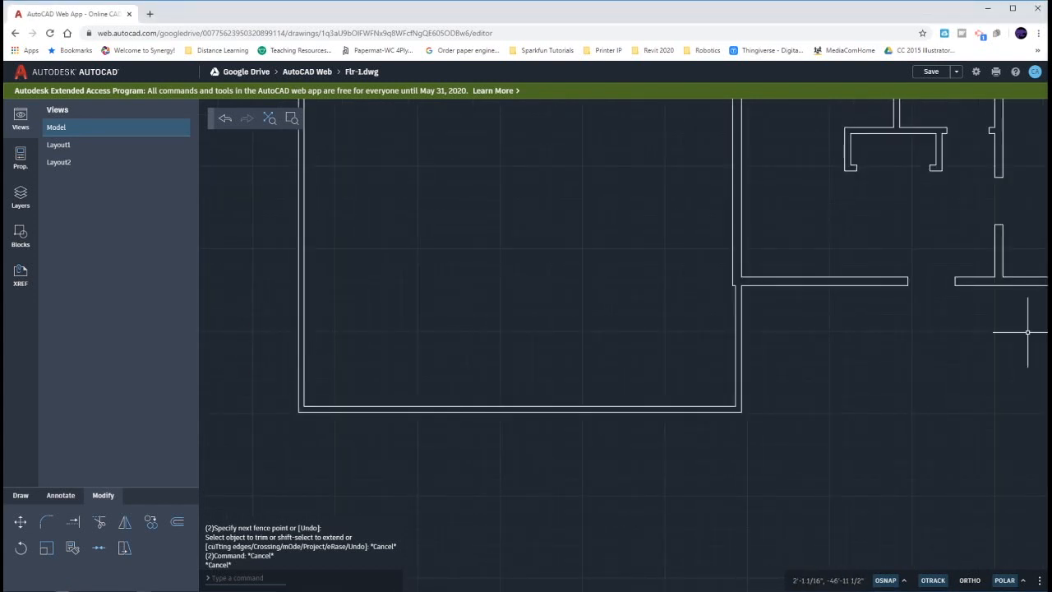
{"action": "key", "text": "Escape"}
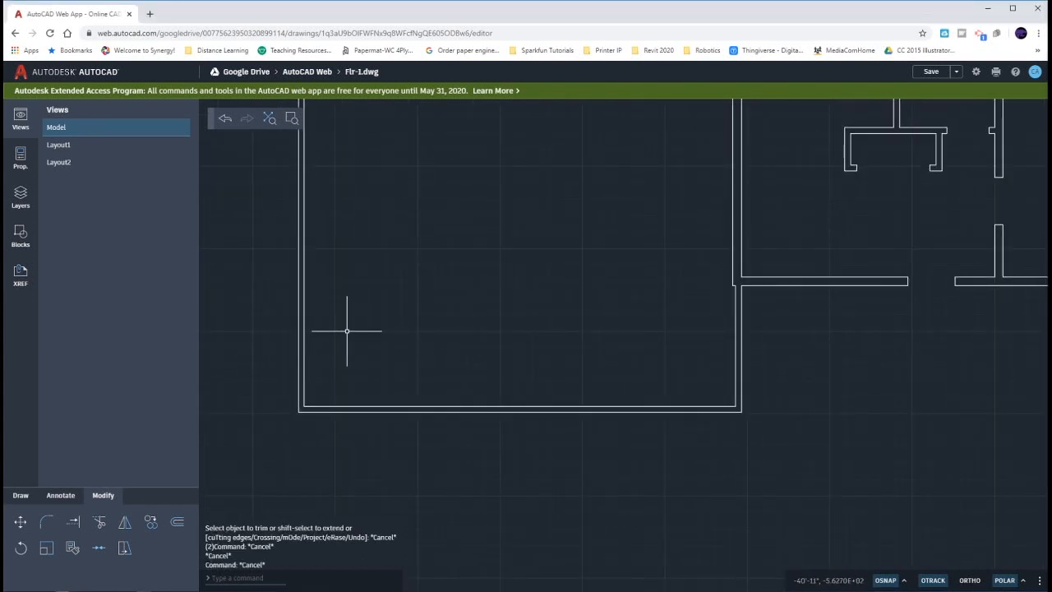
{"action": "type", "text": "o"}
{"action": "key", "text": "Return"}
{"action": "key", "text": "Return"}
{"action": "left_click", "coordinate": [340, 405]}
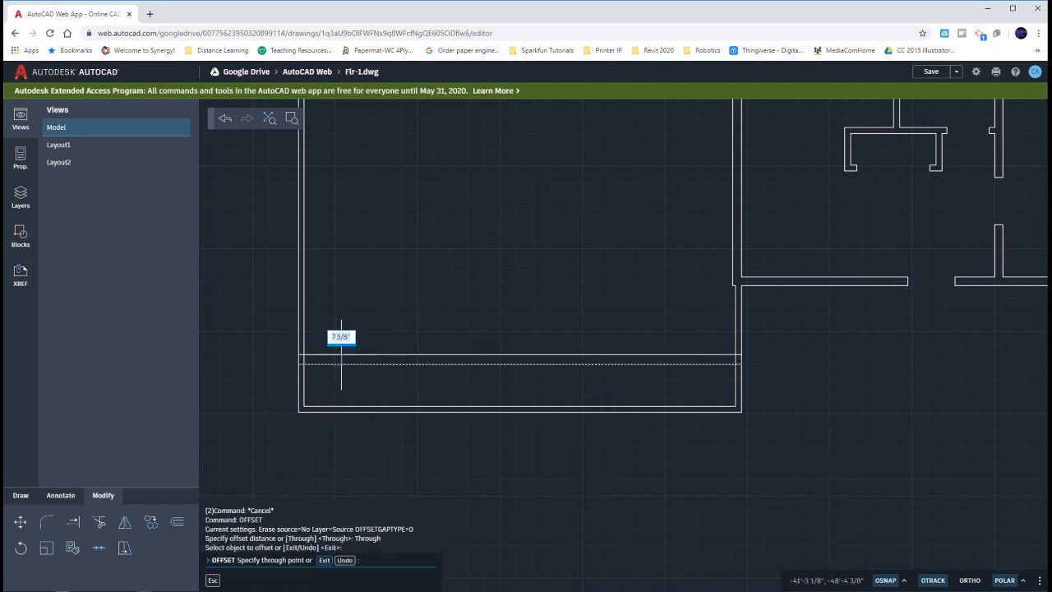
Step: Offset the garage door center line 1.5' to the north and 1.5' to the south
{"action": "type", "text": "1.5'"}
{"action": "key", "text": "Return"}
{"action": "left_click", "coordinate": [348, 365]}
{"action": "type", "text": "1.5'"}
{"action": "key", "text": "Return"}
{"action": "key", "text": "Escape"}
{"action": "key", "text": "Escape"}
Step: Trim the three offset lines inside the garage and the west wall faces between the jambs to open the doorway
{"action": "type", "text": "tr"}
{"action": "key", "text": "Return"}
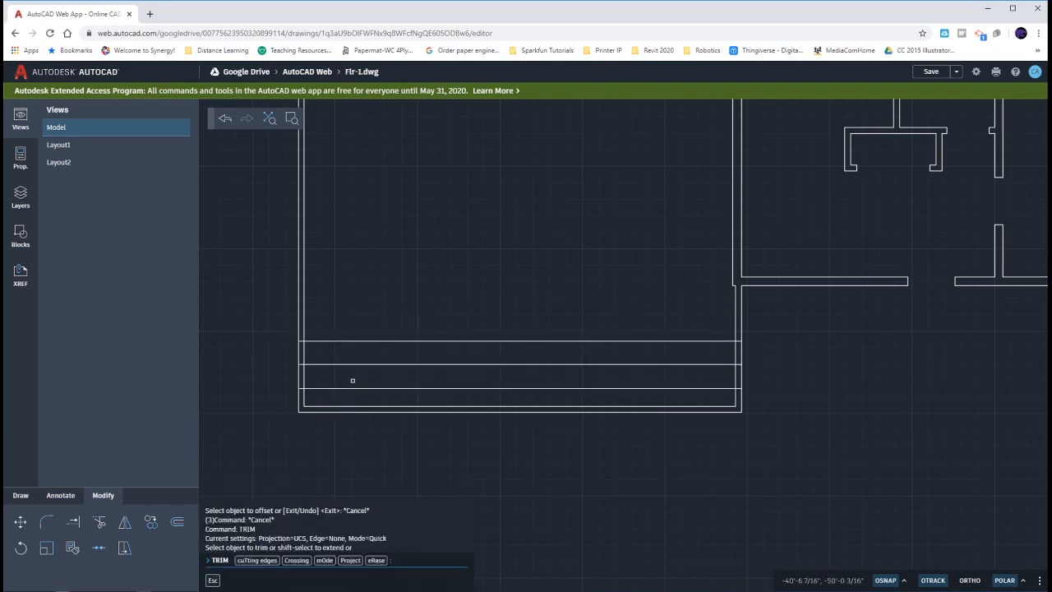
{"action": "left_click_drag", "start_coordinate": [352, 379], "coordinate": [405, 337]}
{"action": "left_click_drag", "start_coordinate": [303, 354], "coordinate": [298, 357]}
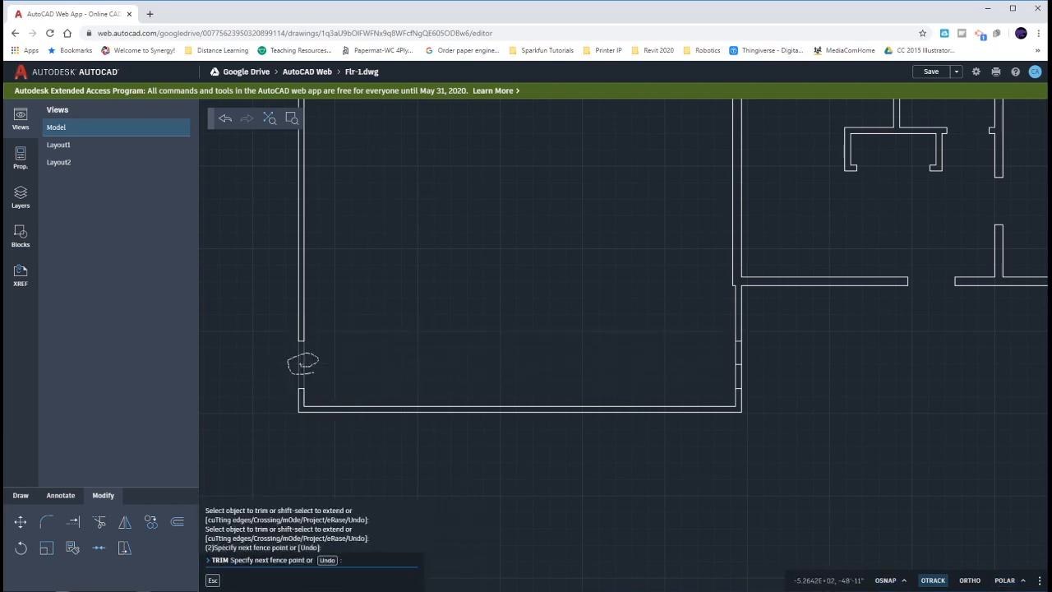
{"action": "key", "text": "Escape"}
{"action": "key", "text": "Escape"}
Step: Erase the three leftover line segments in the garage's east wall
{"action": "left_click", "coordinate": [720, 327]}
{"action": "left_click", "coordinate": [761, 400]}
{"action": "key", "text": "Delete"}
{"action": "key", "text": "Escape"}
Step: Offset the short outer west wall line at the garage's southwest corner 7'8" to the east
{"action": "type", "text": "o"}
{"action": "key", "text": "Return"}
{"action": "key", "text": "Return"}
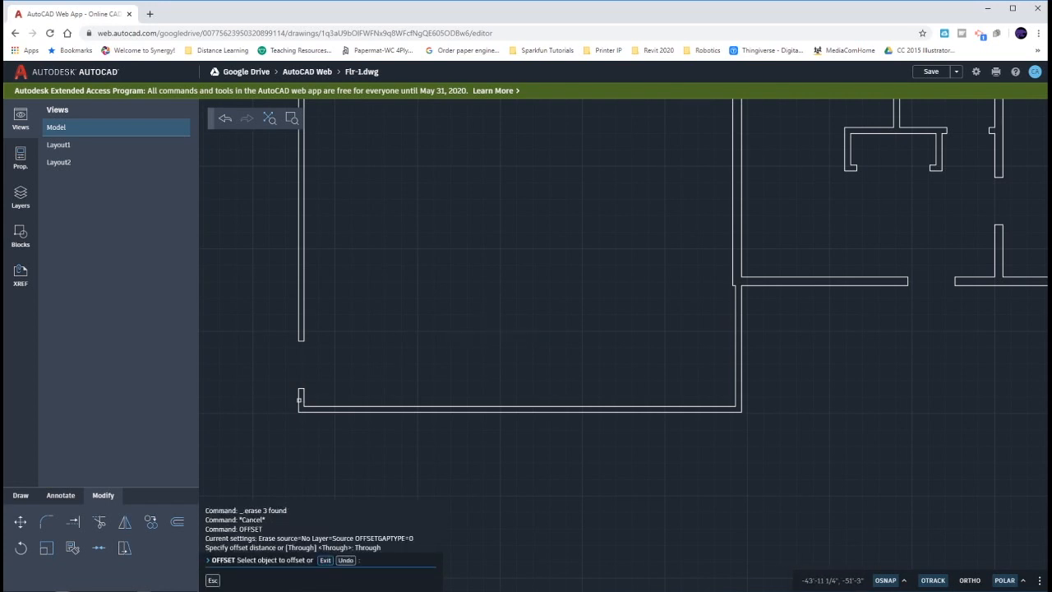
{"action": "left_click", "coordinate": [300, 400]}
{"action": "key", "text": "Return"}
{"action": "key", "text": "Escape"}
{"action": "key", "text": "Escape"}
{"action": "key", "text": "Escape"}
{"action": "key", "text": "Escape"}
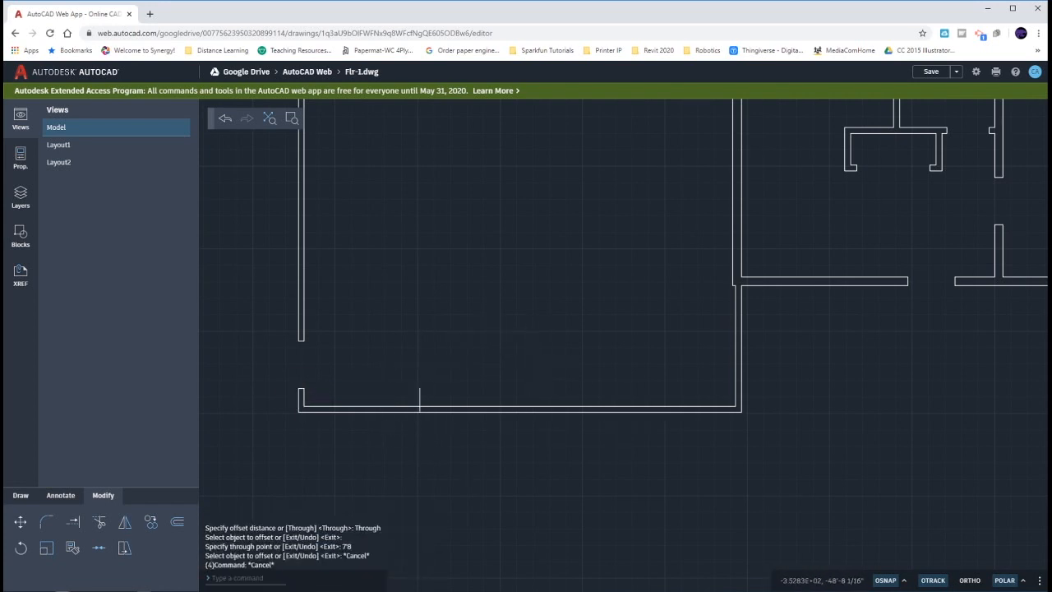
Step: Offset the first garage door center line on the south wall 4' to the west and 4' to the east
{"action": "scroll", "coordinate": [530, 359], "scroll_direction": "up", "scroll_amount": 2}
{"action": "key", "text": "Escape"}
{"action": "type", "text": "o"}
{"action": "key", "text": "Return"}
{"action": "key", "text": "Return"}
{"action": "left_click", "coordinate": [386, 411]}
{"action": "type", "text": "4'"}
{"action": "key", "text": "Return"}
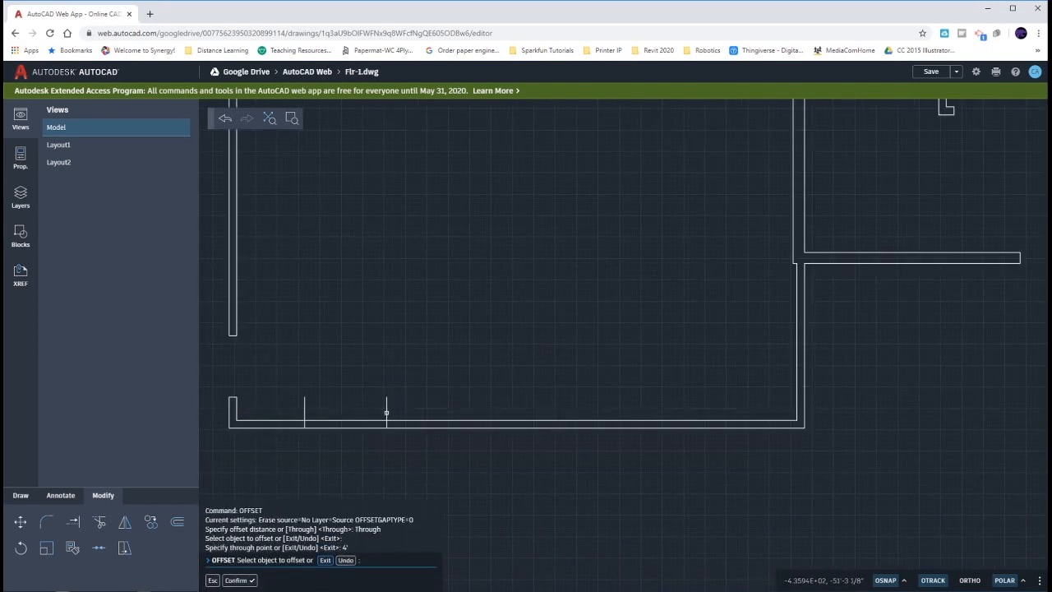
{"action": "left_click", "coordinate": [386, 413]}
{"action": "type", "text": "4'"}
{"action": "key", "text": "Return"}
{"action": "key", "text": "Escape"}
{"action": "key", "text": "Escape"}
{"action": "key", "text": "Escape"}
Step: Try copying only the westernmost jamb line on the garage's south wall 12'8" to the east, and undo it
{"action": "left_click_drag", "start_coordinate": [326, 412], "coordinate": [291, 391]}
{"action": "type", "text": "co"}
{"action": "key", "text": "Return"}
{"action": "left_click", "coordinate": [363, 339]}
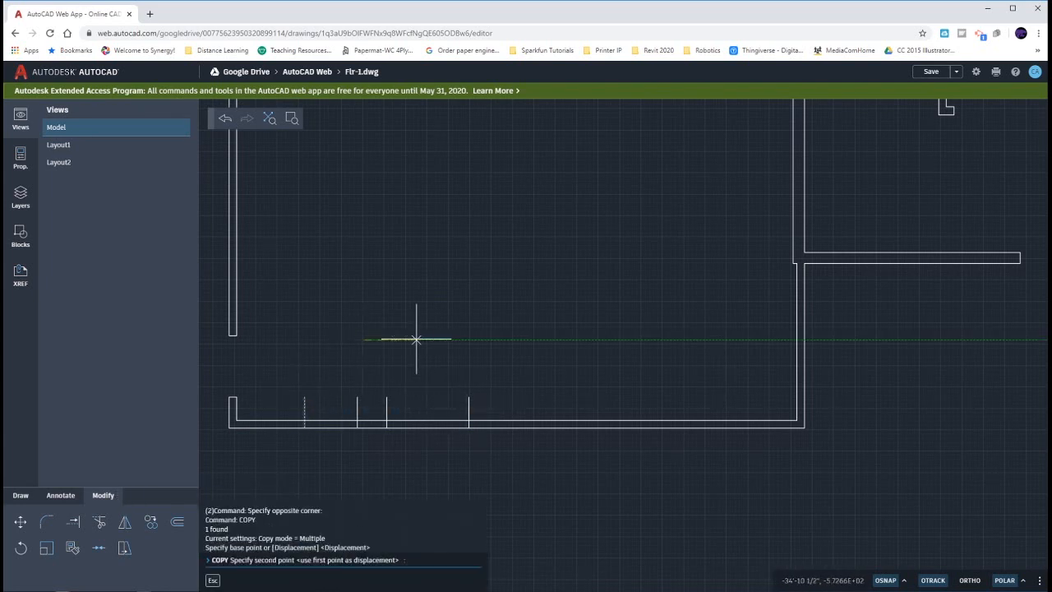
{"action": "type", "text": "12'8"}
{"action": "key", "text": "Return"}
{"action": "key", "text": "Escape"}
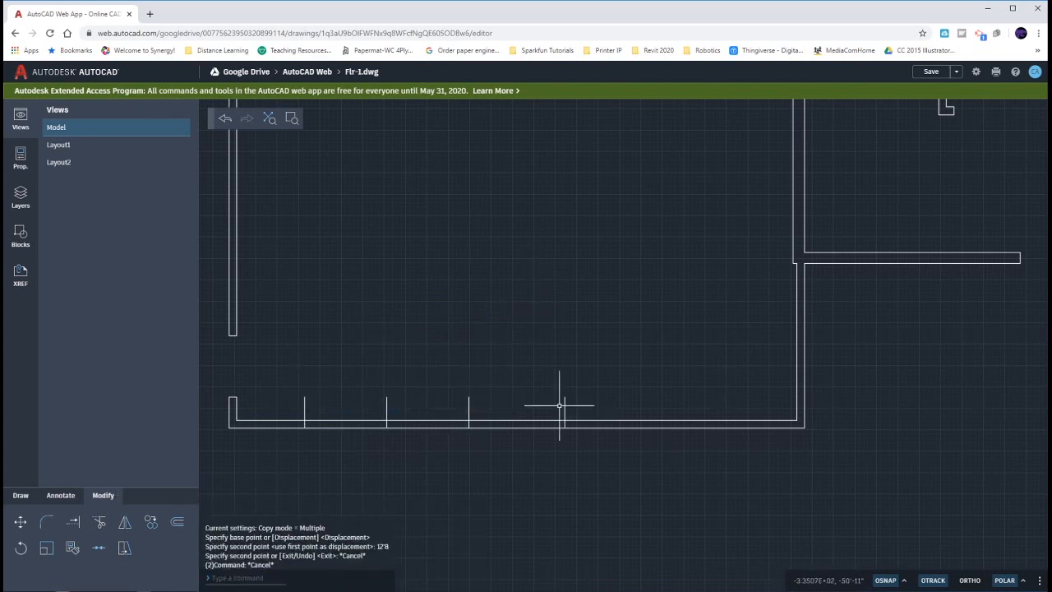
{"action": "key", "text": "ctrl+z"}
{"action": "left_click", "coordinate": [304, 407]}
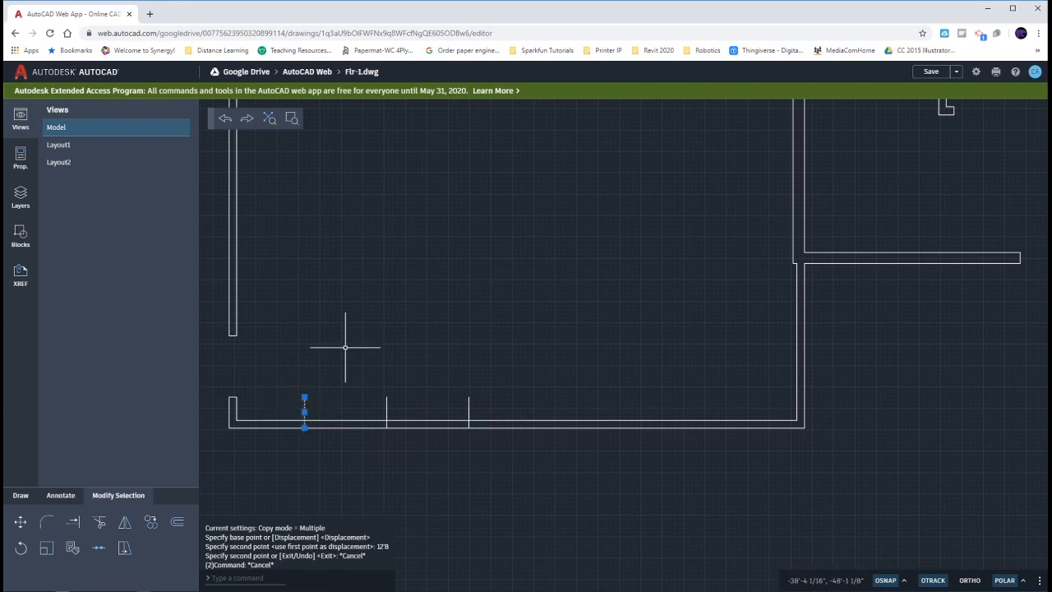
{"action": "type", "text": "co"}
{"action": "key", "text": "Return"}
{"action": "left_click", "coordinate": [377, 325]}
{"action": "key", "text": "Escape"}
Step: Copy both jamb lines of the first garage door 12'8" to the east along the south wall
{"action": "left_click", "coordinate": [471, 407]}
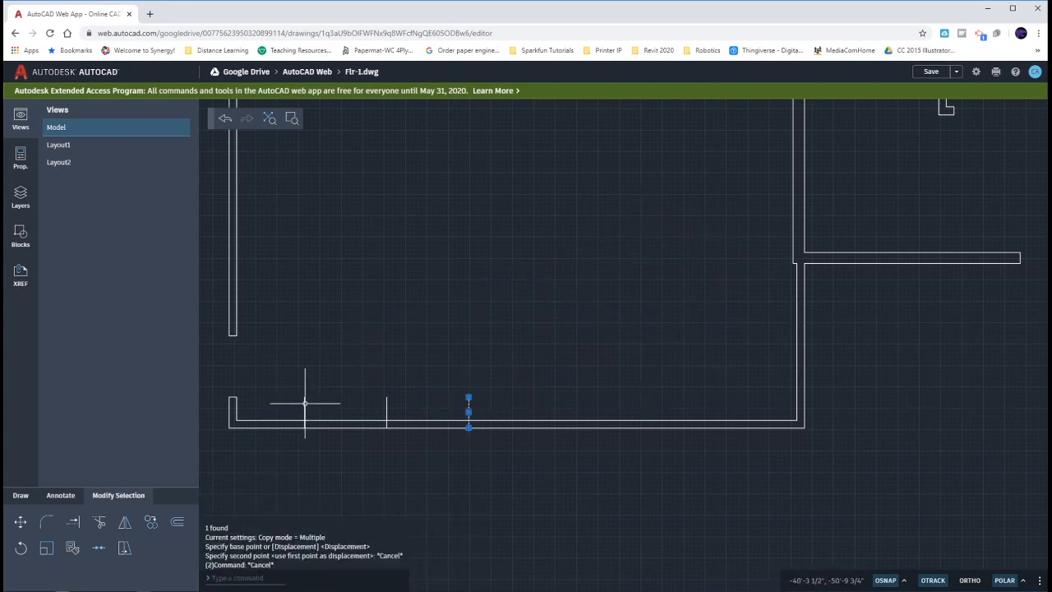
{"action": "left_click", "coordinate": [301, 405]}
{"action": "left_click", "coordinate": [305, 406]}
{"action": "type", "text": "co"}
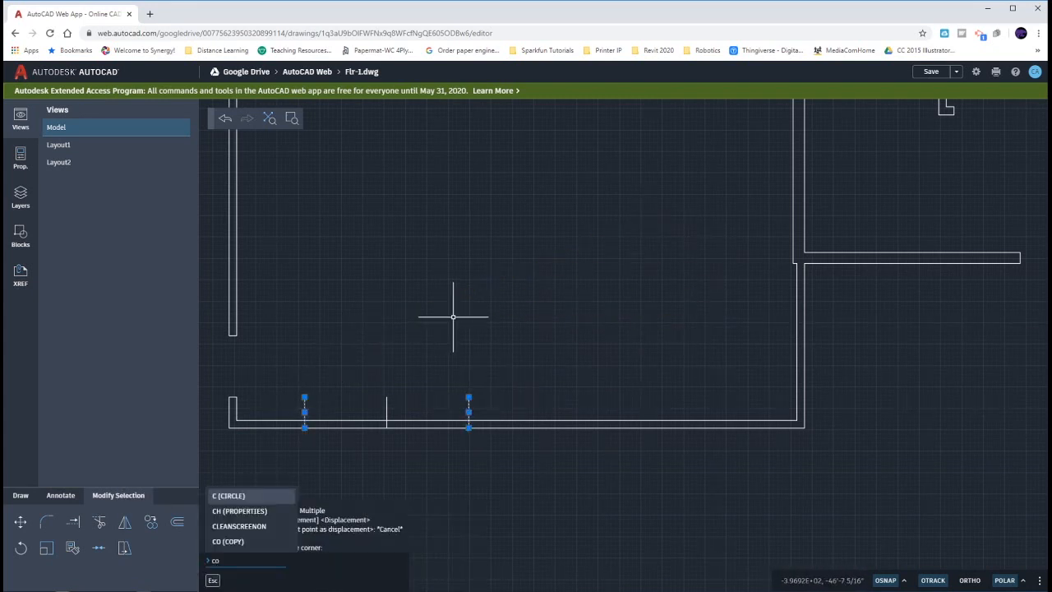
{"action": "key", "text": "Return"}
{"action": "left_click", "coordinate": [430, 317]}
{"action": "type", "text": "12'8"}
{"action": "key", "text": "Return"}
{"action": "key", "text": "Escape"}
Step: Trim the garage's south wall faces between each pair of jamb lines to create two garage door openings
{"action": "type", "text": "tr"}
{"action": "key", "text": "Return"}
{"action": "left_click", "coordinate": [428, 448]}
{"action": "left_click", "coordinate": [427, 407]}
{"action": "left_click", "coordinate": [346, 407]}
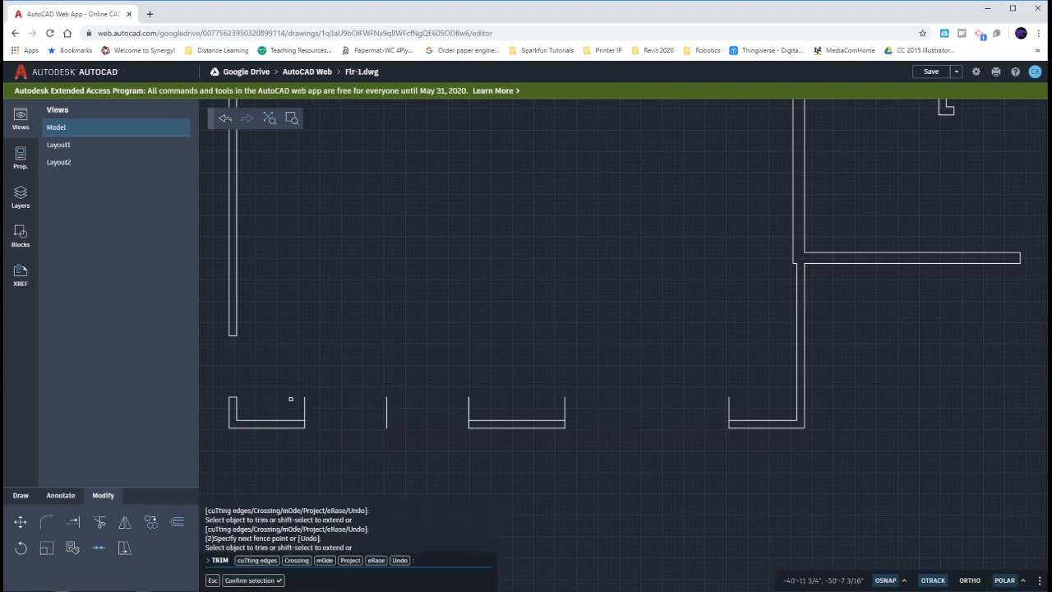
Step: Trim the jamb line ends projecting north of the garage's south wall and remove the leftover center line
{"action": "left_click", "coordinate": [291, 401]}
{"action": "left_click", "coordinate": [750, 406]}
{"action": "key", "text": "Escape"}
{"action": "key", "text": "Escape"}
Step: Save the floor plan drawing with its finished openings
{"action": "scroll", "coordinate": [630, 338], "scroll_direction": "down", "scroll_amount": 4}
{"action": "middle_click_drag", "start_coordinate": [630, 338], "coordinate": [450, 547]}
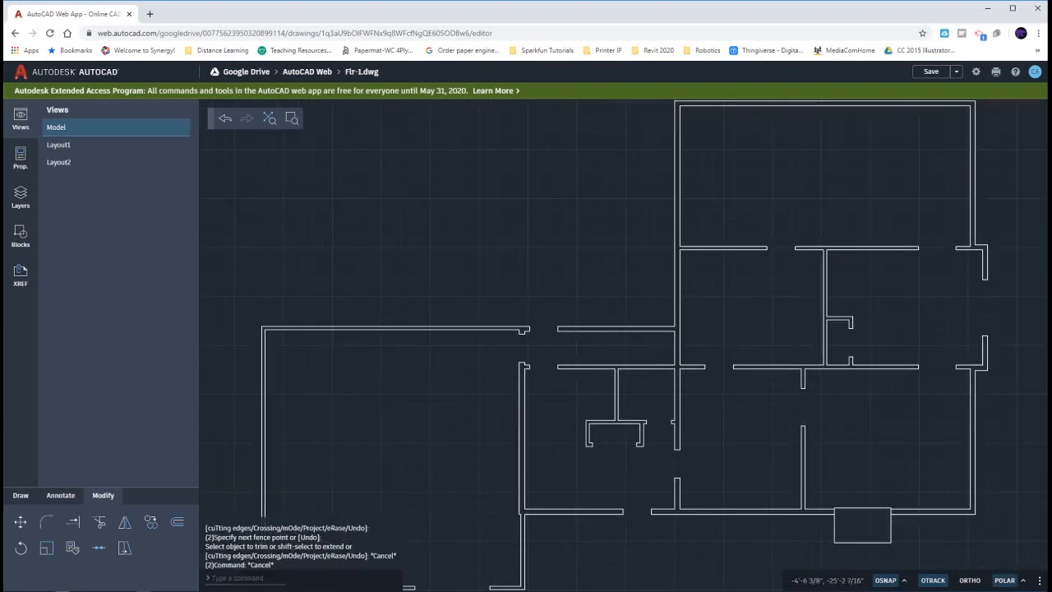
{"action": "scroll", "coordinate": [631, 342], "scroll_direction": "down", "scroll_amount": 1}
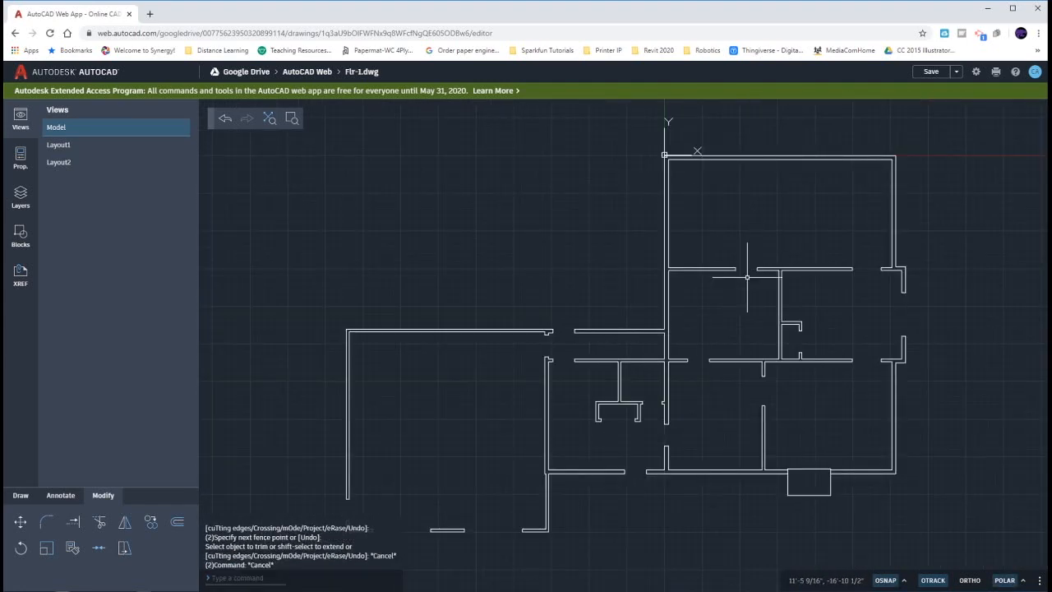
{"action": "middle_click_drag", "start_coordinate": [747, 277], "coordinate": [749, 251]}
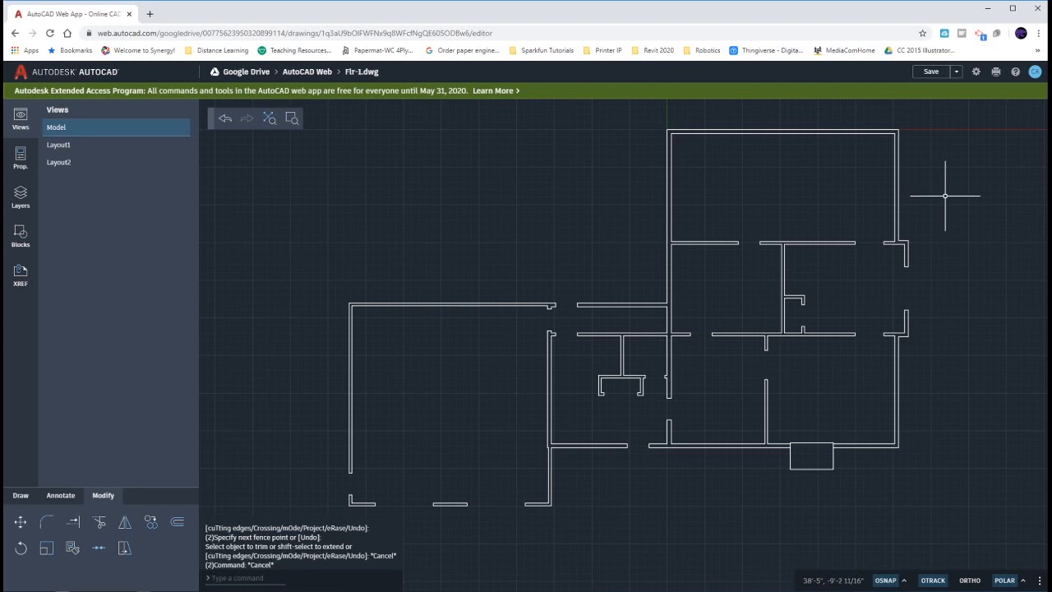
{"action": "left_click", "coordinate": [931, 72]}
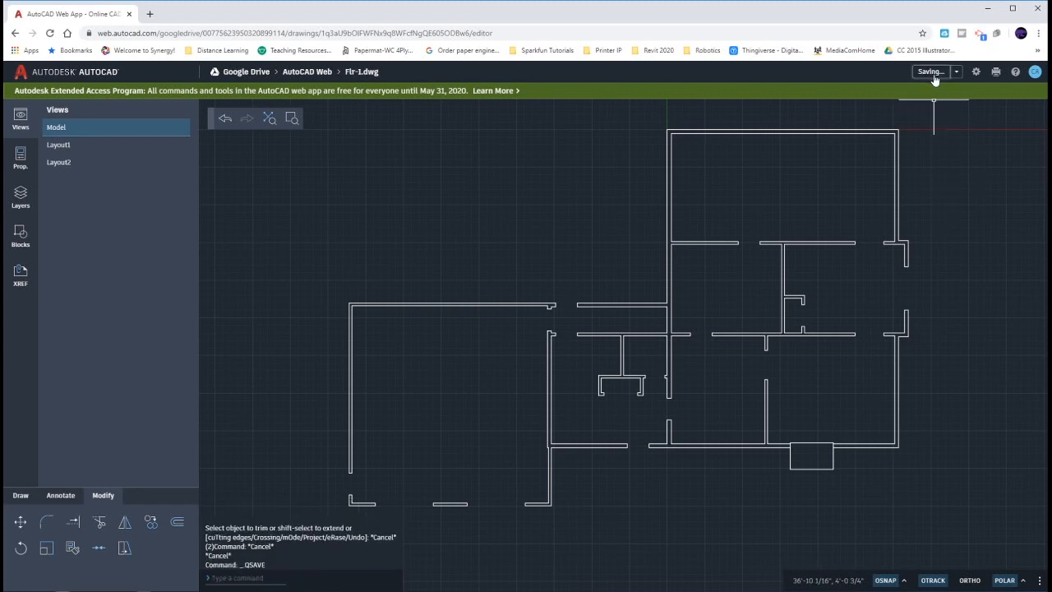